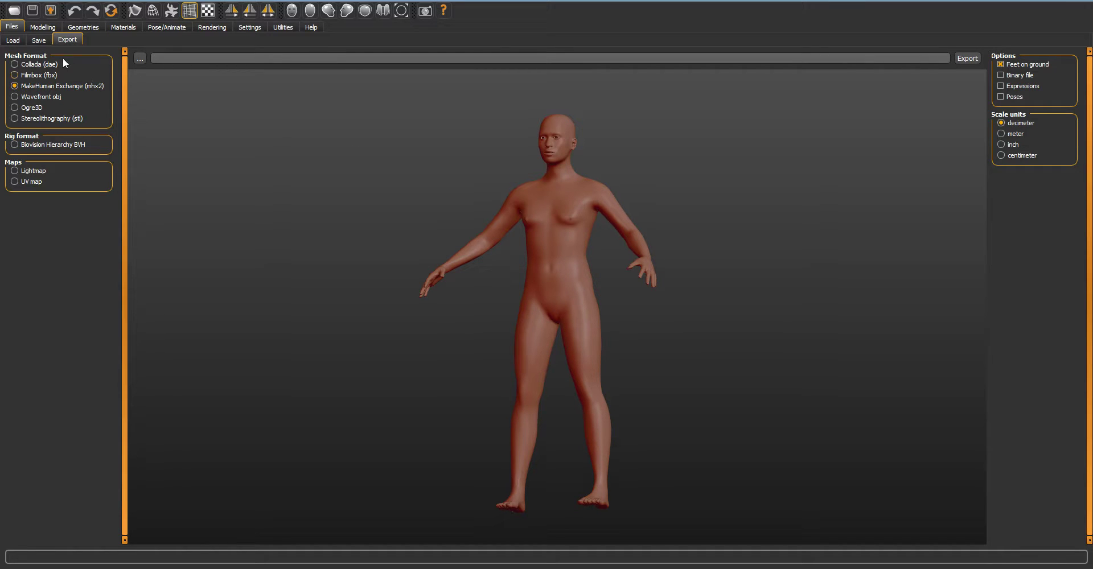
# In Modelling > Main, make the figure more masculine and raise its Caucasian share.
pyautogui.click(43, 28)
pyautogui.moveTo(59, 73); pyautogui.dragTo(84, 76)
pyautogui.moveTo(56, 242); pyautogui.dragTo(69, 244)
pyautogui.moveTo(508, 251); pyautogui.dragTo(527, 295)
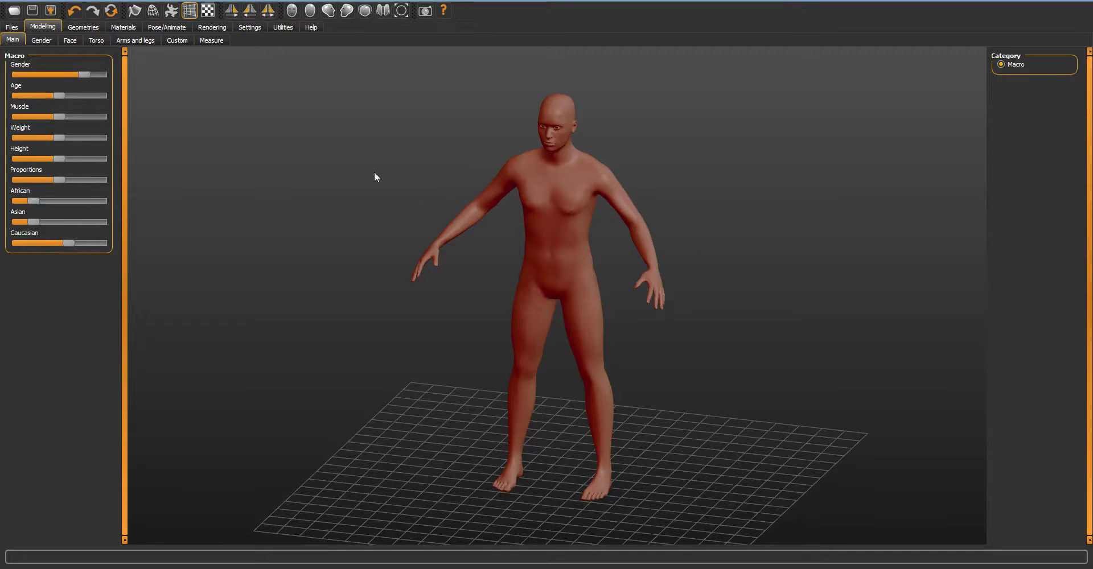
# Test increasing the front chest distance in Measure, then undo it to keep 30.79 cm.
pyautogui.click(67, 40)
pyautogui.click(122, 41)
pyautogui.click(165, 40)
pyautogui.click(212, 41)
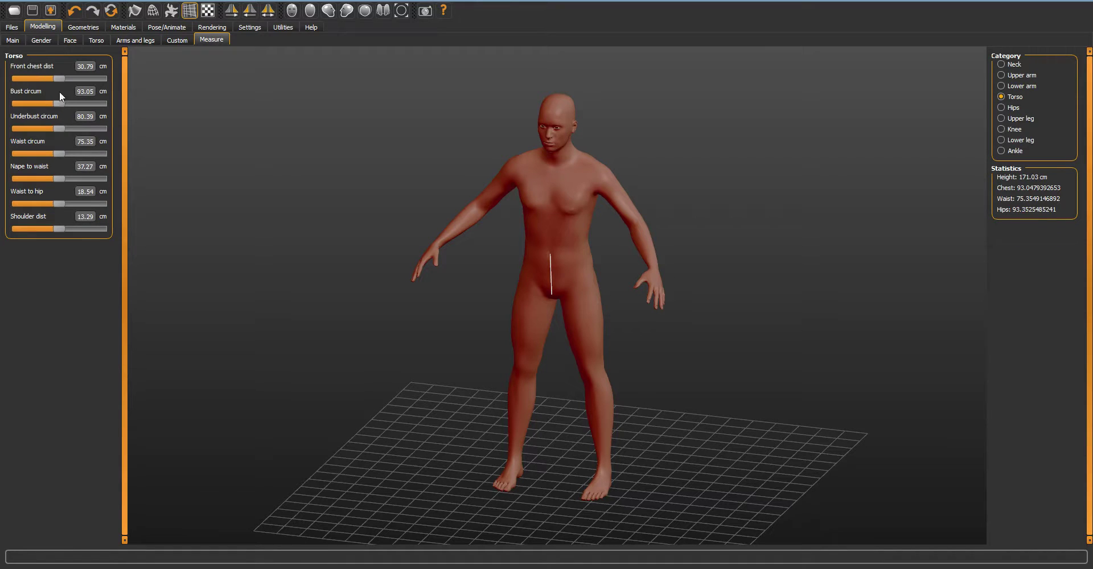
pyautogui.moveTo(60, 79); pyautogui.dragTo(66, 78)
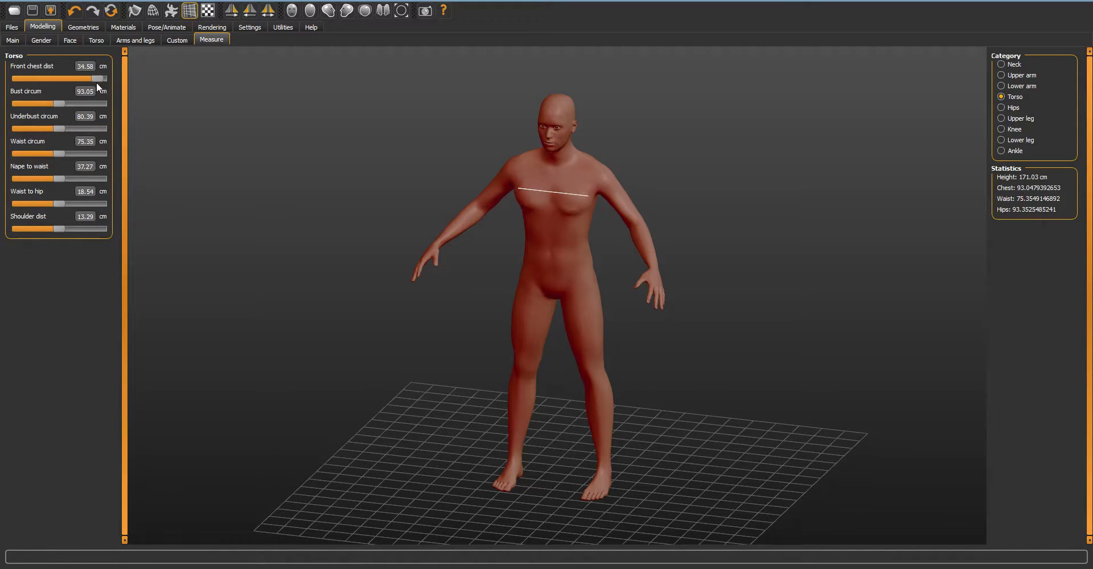
pyautogui.hotkey('ctrl', 'z')
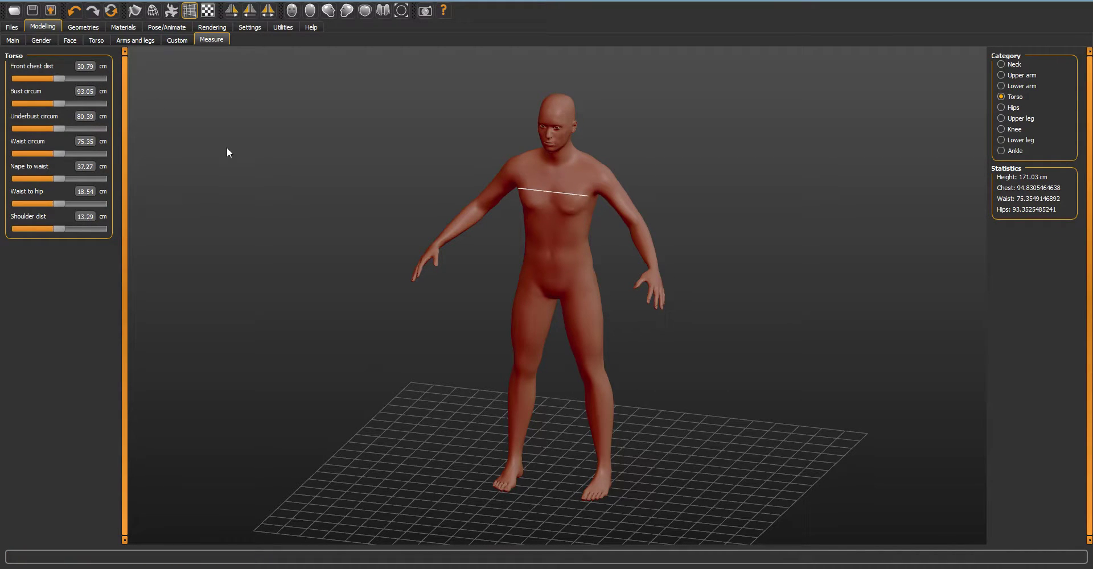
# Browse the Torso and buttocks modifiers, ending on Torso with the model viewed front-on.
pyautogui.click(123, 41)
pyautogui.click(96, 41)
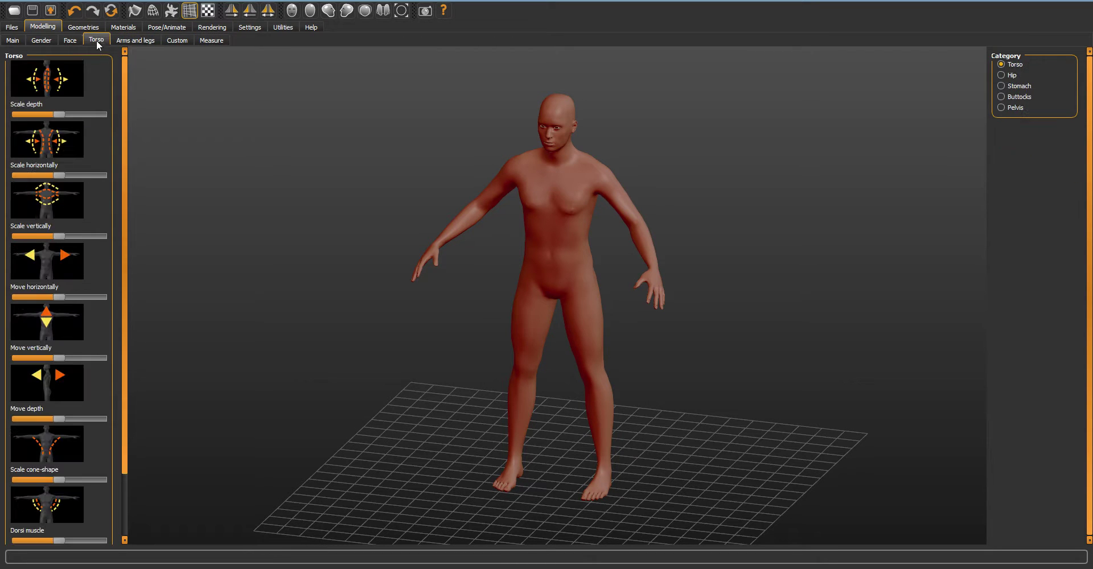
pyautogui.click(1016, 97)
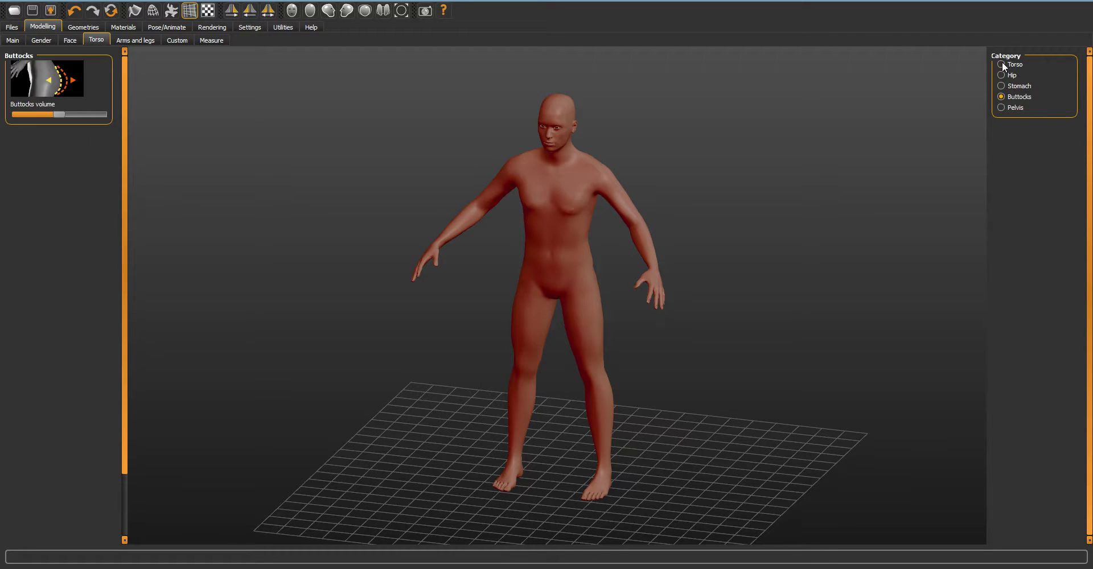
pyautogui.click(1001, 66)
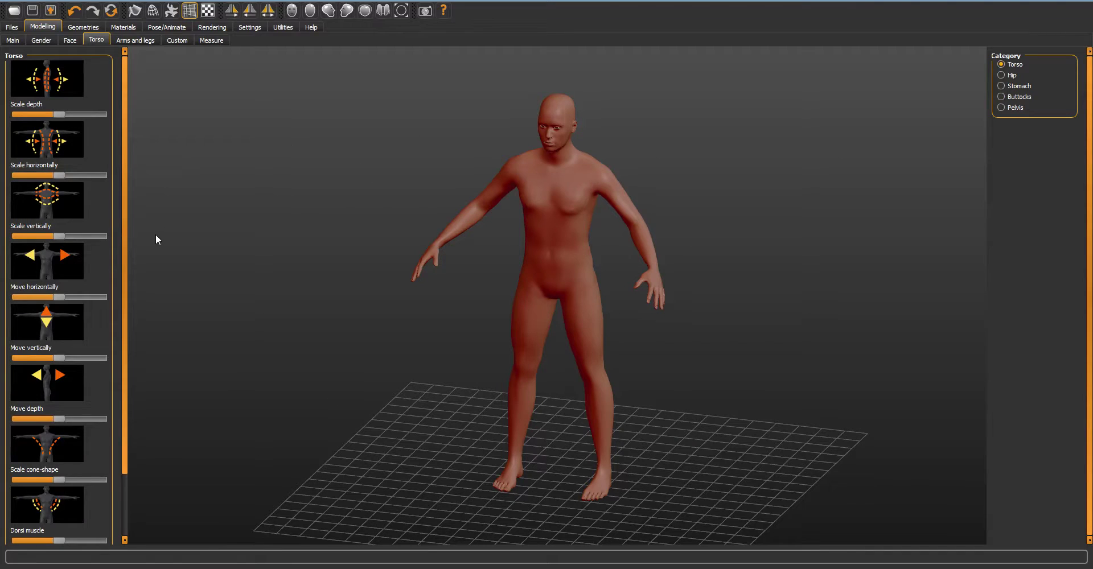
pyautogui.moveTo(368, 350); pyautogui.dragTo(488, 388)
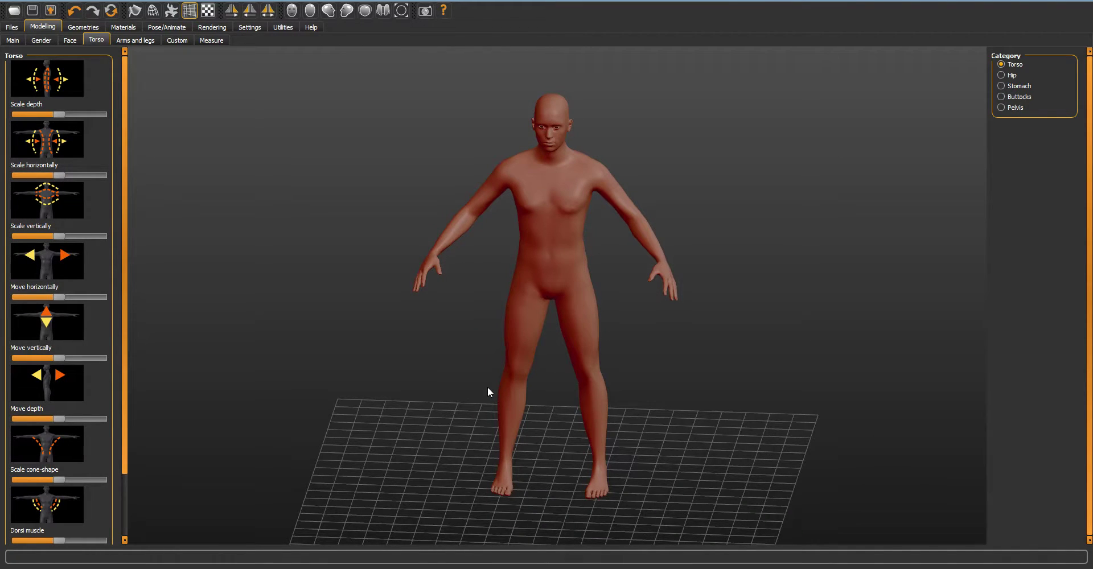
# Dress the model in the Male casualsuit03 striped shirt and blue jeans.
pyautogui.click(84, 28)
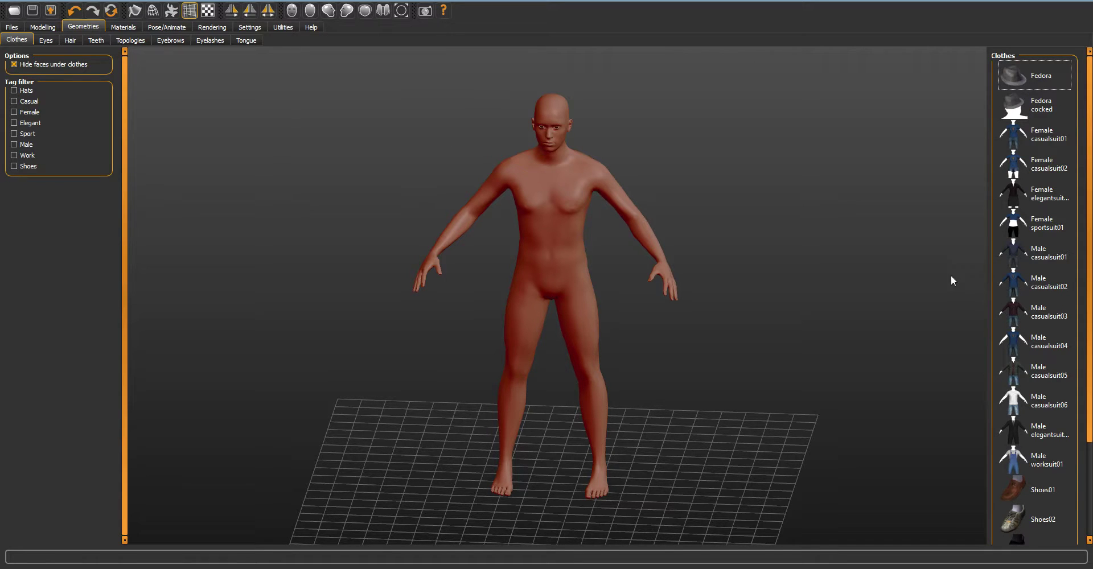
pyautogui.click(1035, 312)
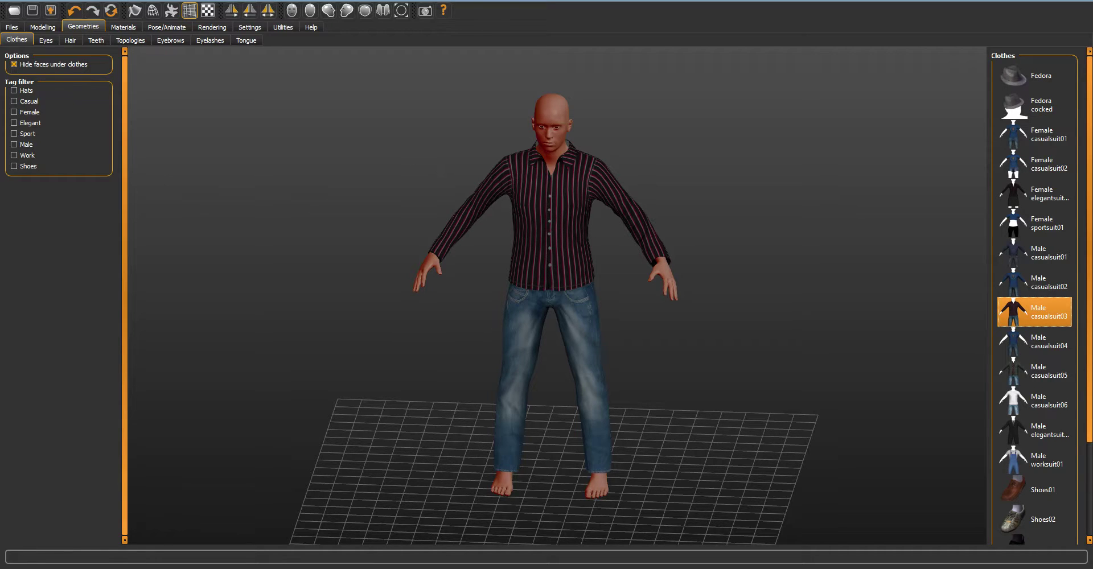
# Zoom in on the face, try Low-poly eyes, then keep the High-poly eyes.
pyautogui.click(55, 40)
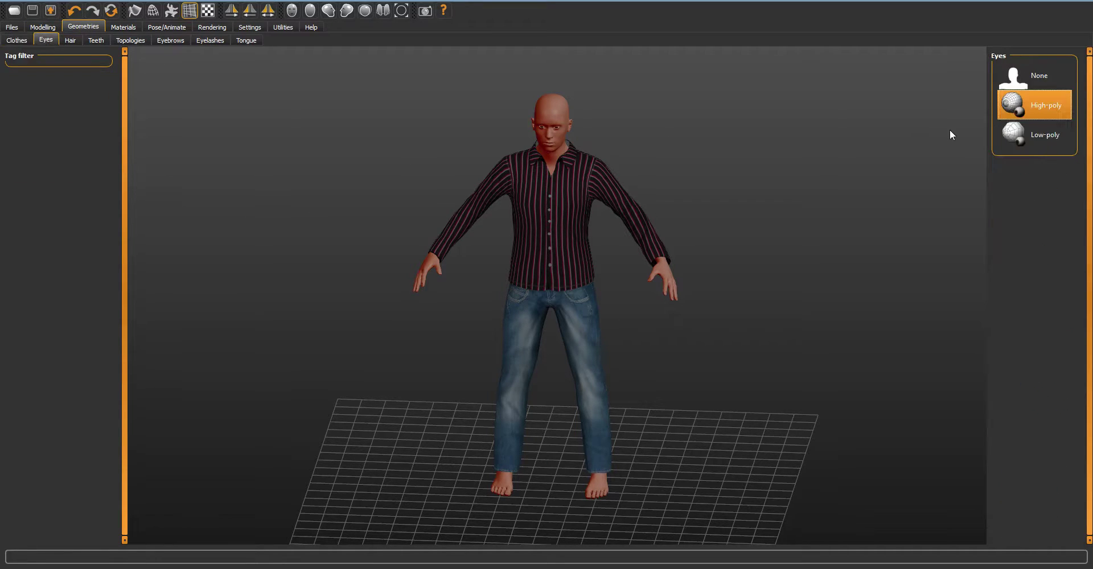
pyautogui.scroll(-3, 531, 183)
pyautogui.scroll(1, 546, 185)
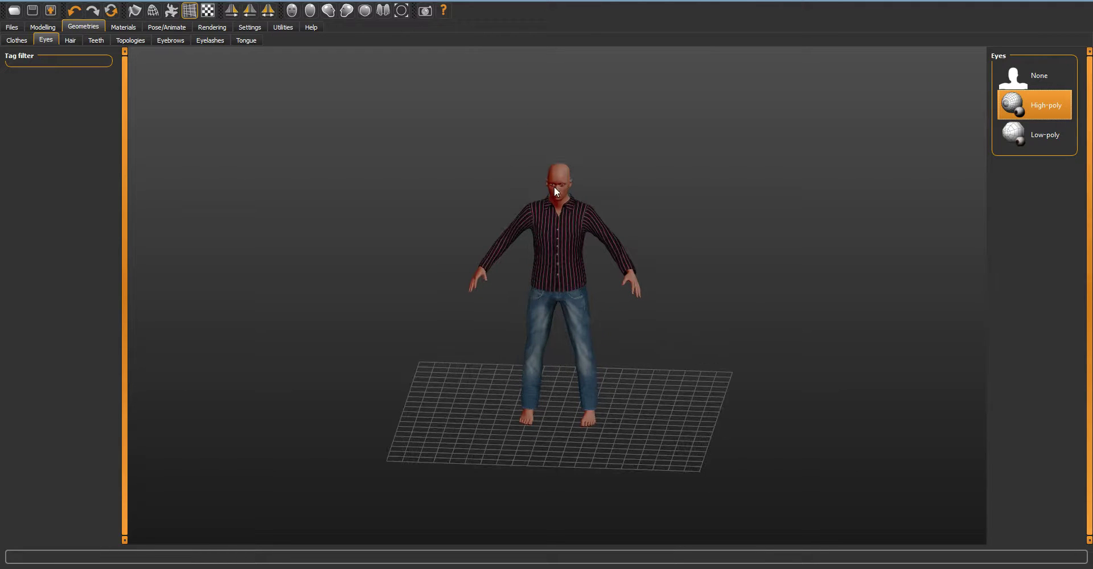
pyautogui.scroll(-3, 554, 185)
pyautogui.scroll(8, 549, 182)
pyautogui.scroll(5, 546, 182)
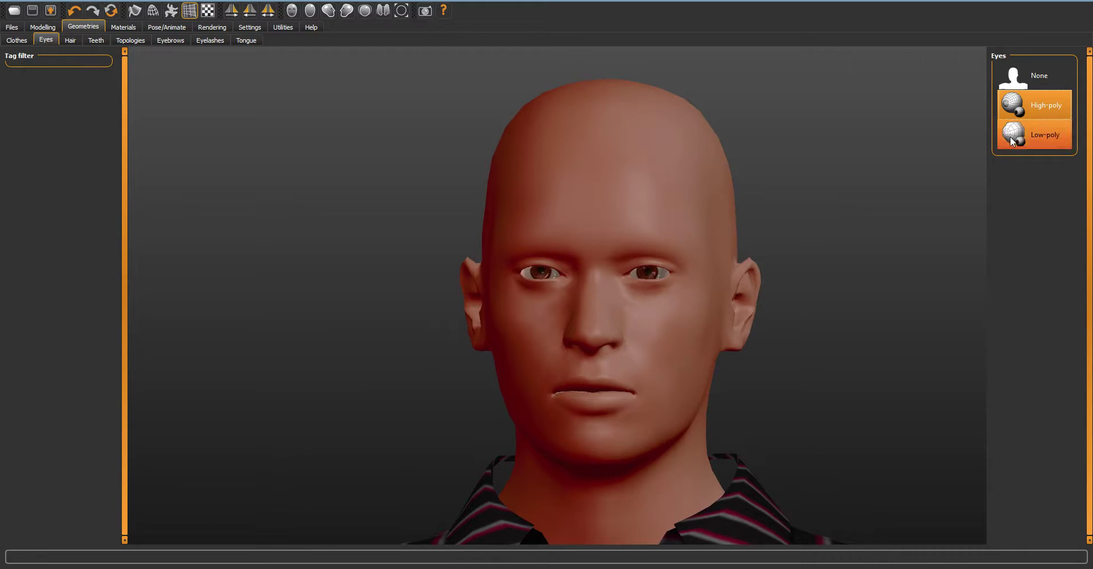
pyautogui.click(1010, 135)
pyautogui.click(1012, 111)
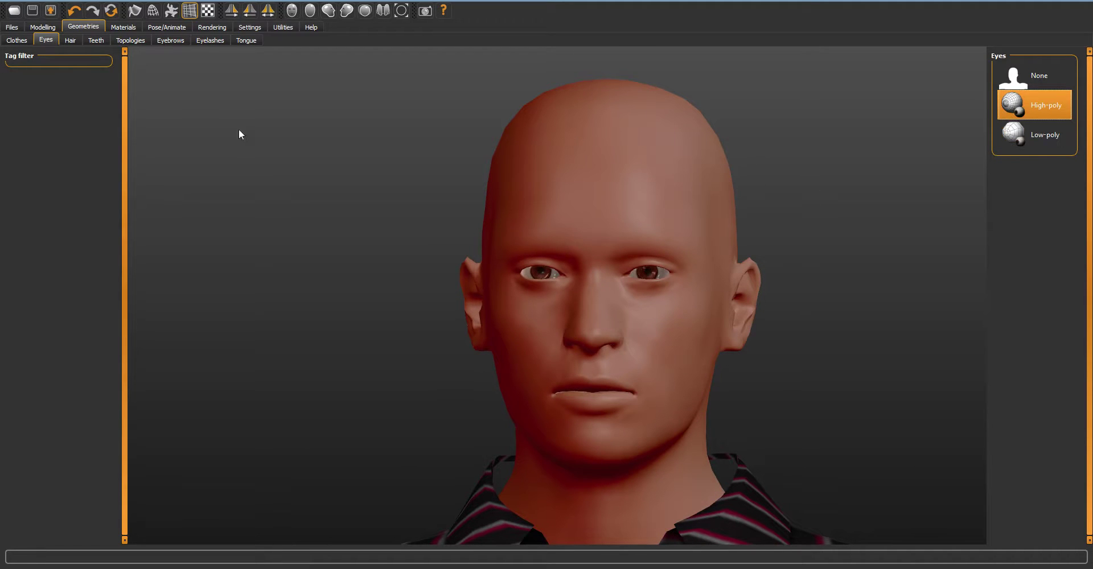
pyautogui.click(70, 40)
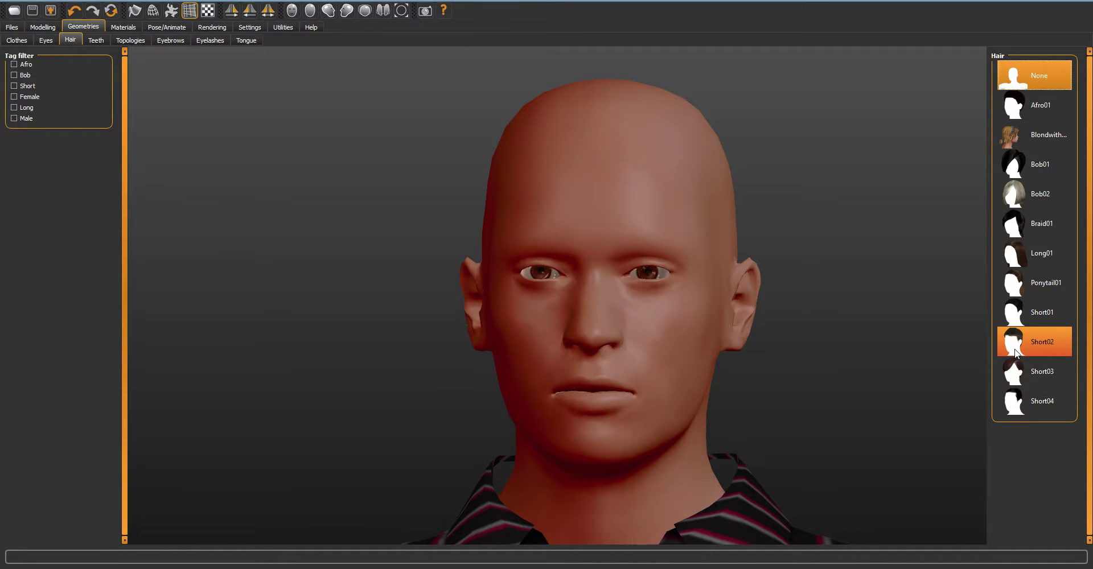
# Give the model Short02 hair and check it from behind and three-quarter view.
pyautogui.click(1017, 353)
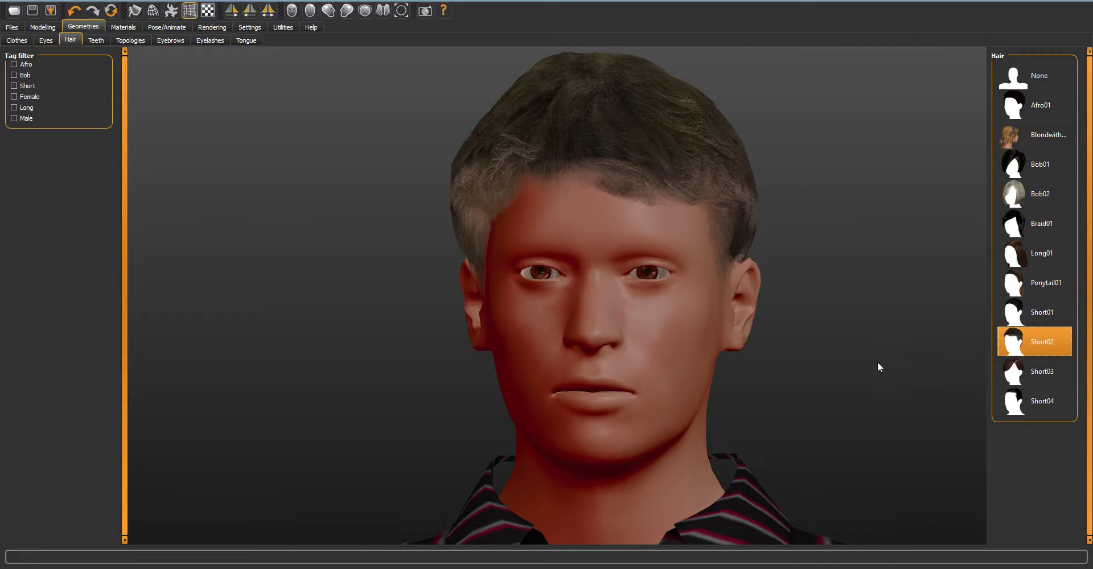
pyautogui.scroll(-3, 880, 342)
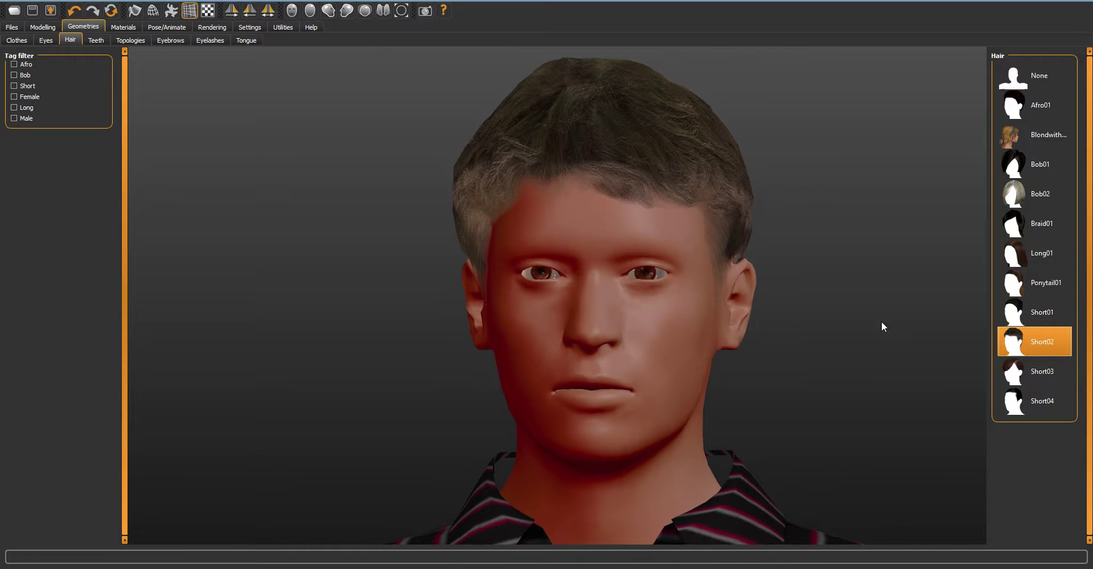
pyautogui.moveTo(882, 322)
pyautogui.mouseDown()
pyautogui.moveTo(837, 353)
pyautogui.moveTo(664, 326)
pyautogui.moveTo(740, 342)
pyautogui.moveTo(903, 331)
pyautogui.moveTo(863, 334)
pyautogui.moveTo(886, 336)
pyautogui.mouseUp()
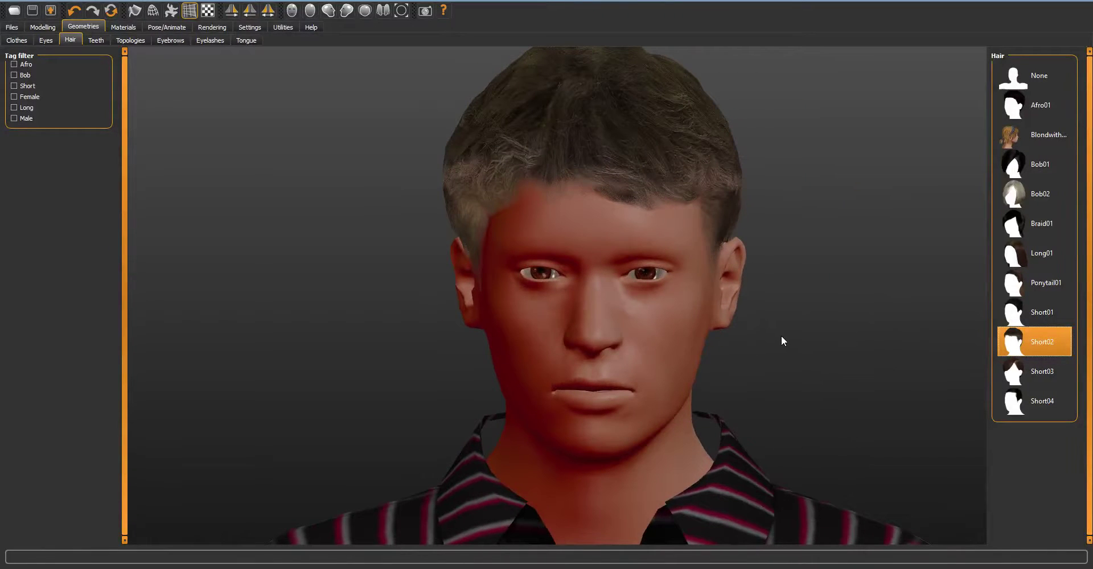
pyautogui.moveTo(782, 341); pyautogui.dragTo(710, 322)
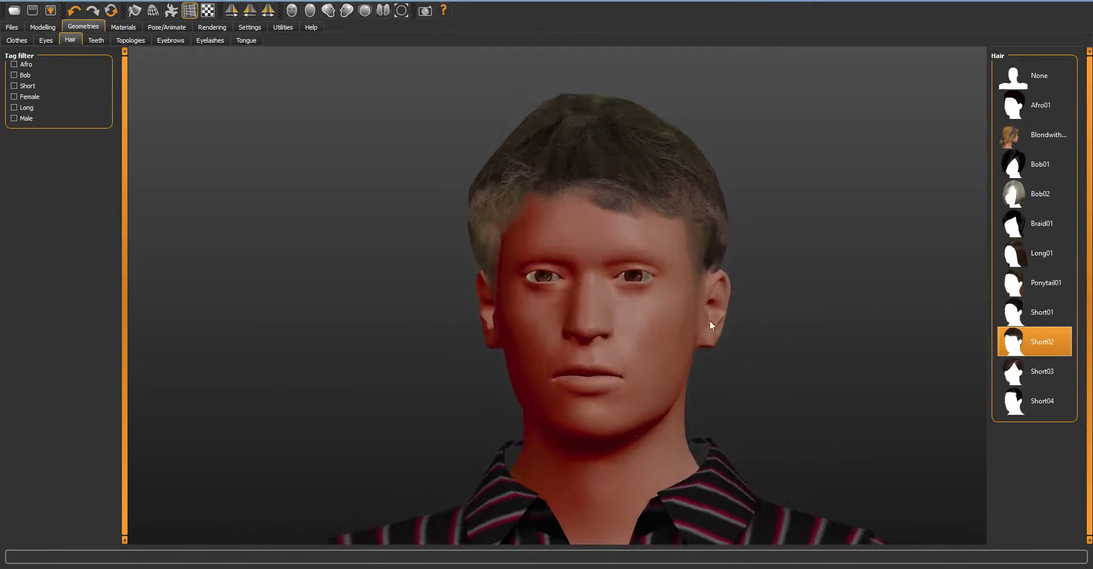
# Add Teeth base and, after trying Male1591, use the Male generic topology.
pyautogui.click(102, 41)
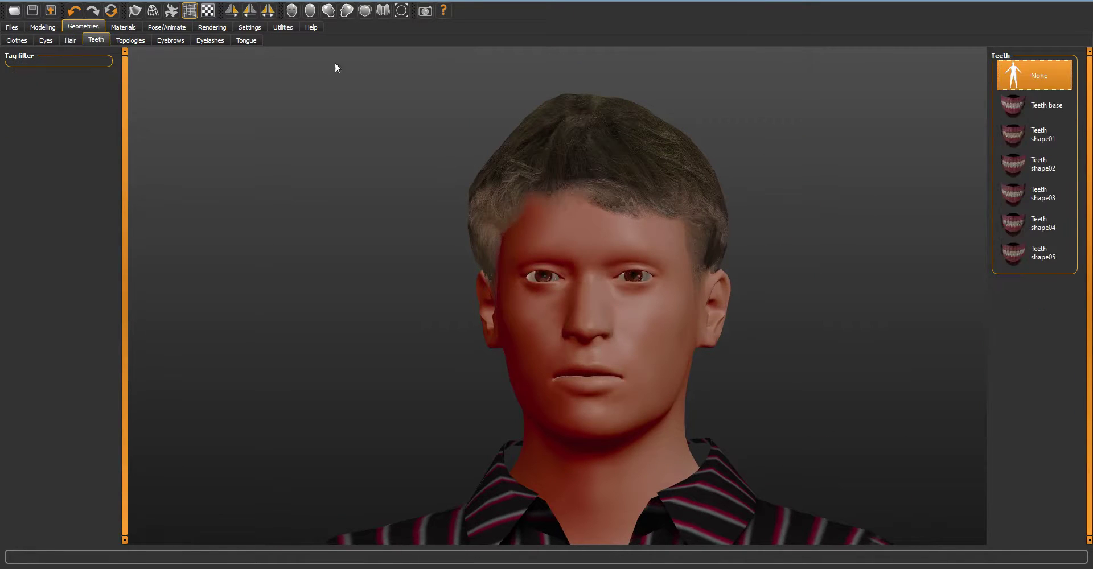
pyautogui.click(1006, 101)
pyautogui.click(122, 40)
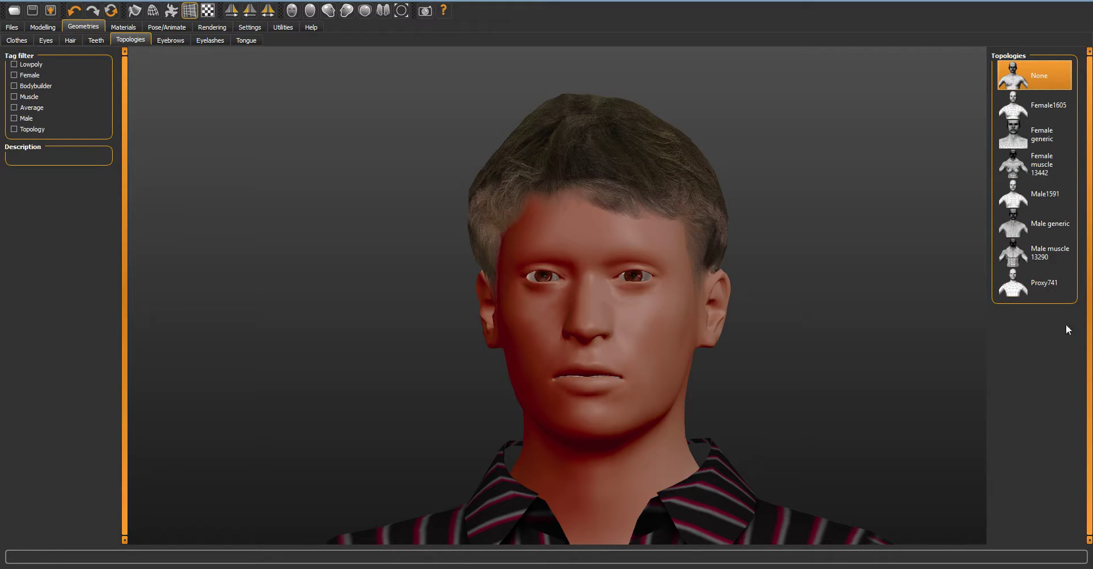
pyautogui.click(1063, 191)
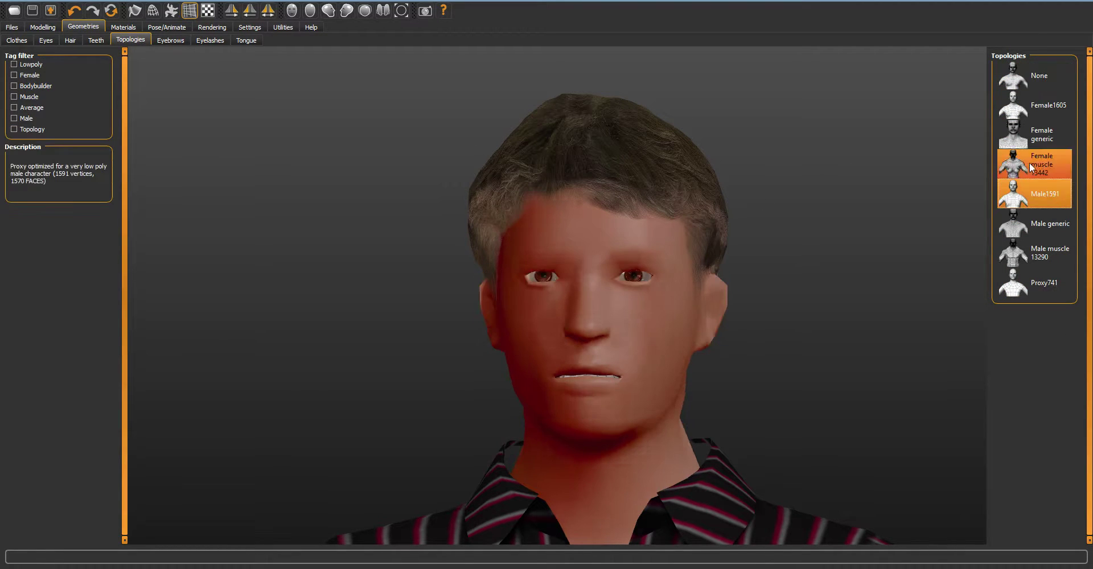
pyautogui.click(1049, 226)
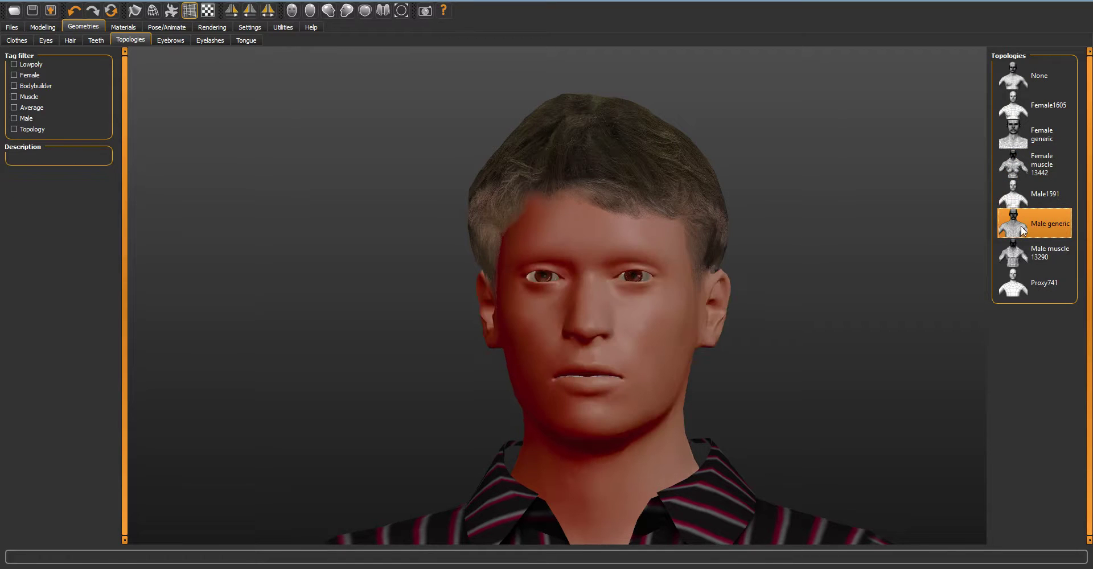
# Add Eyebrow009 eyebrows, Eyelashes01 eyelashes and the Tongue01 tongue.
pyautogui.click(177, 41)
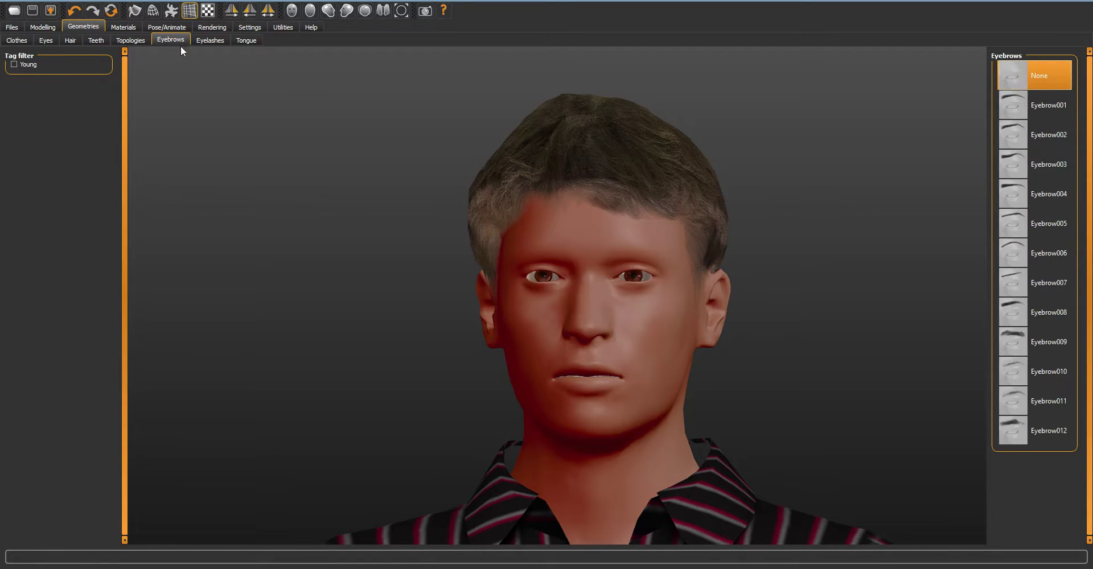
pyautogui.click(1021, 337)
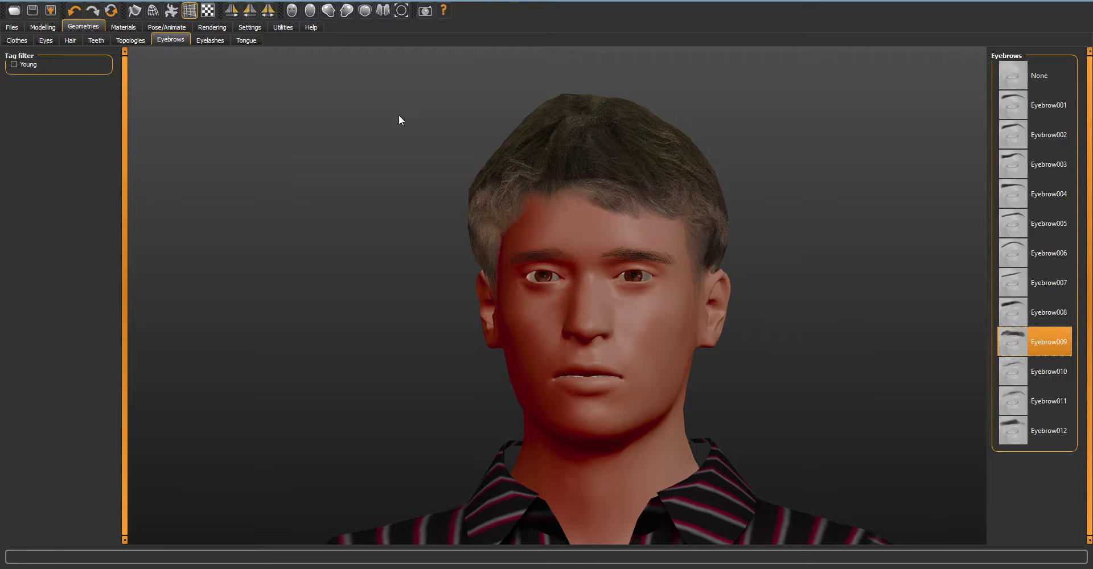
pyautogui.click(209, 41)
pyautogui.click(1060, 111)
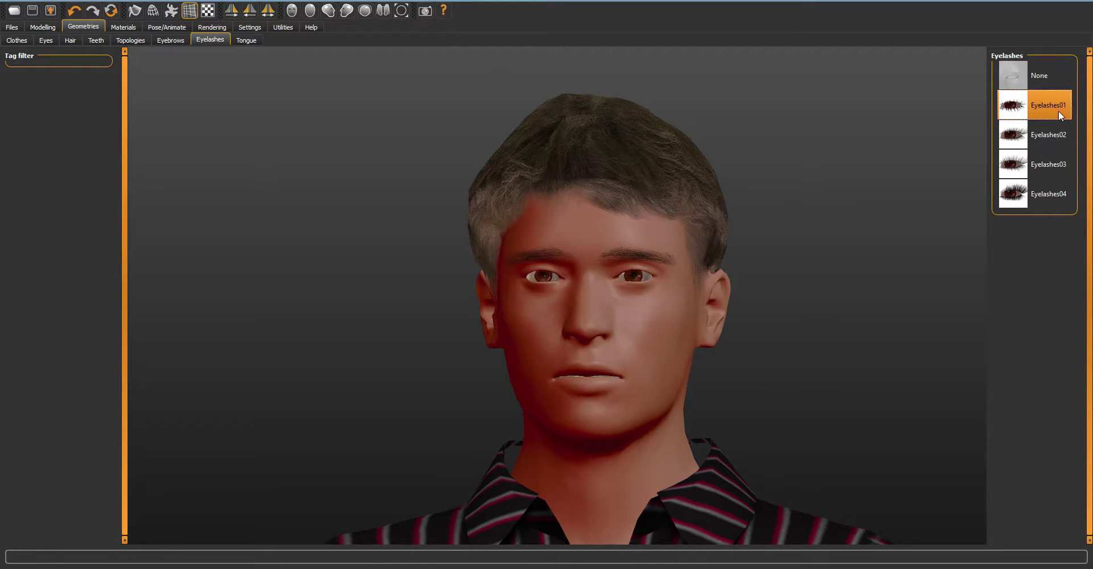
pyautogui.click(248, 40)
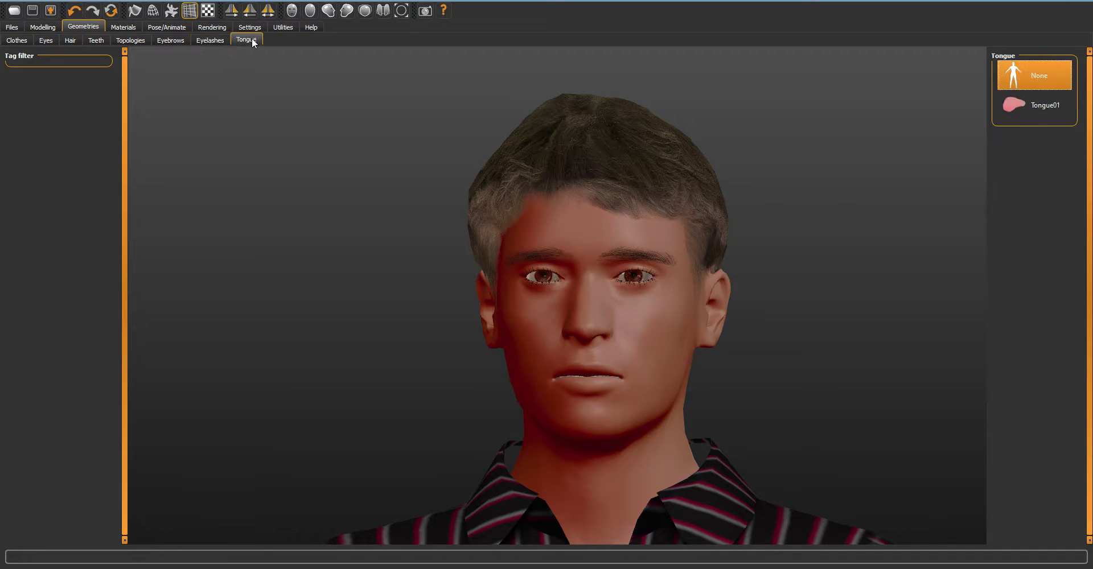
pyautogui.click(1041, 105)
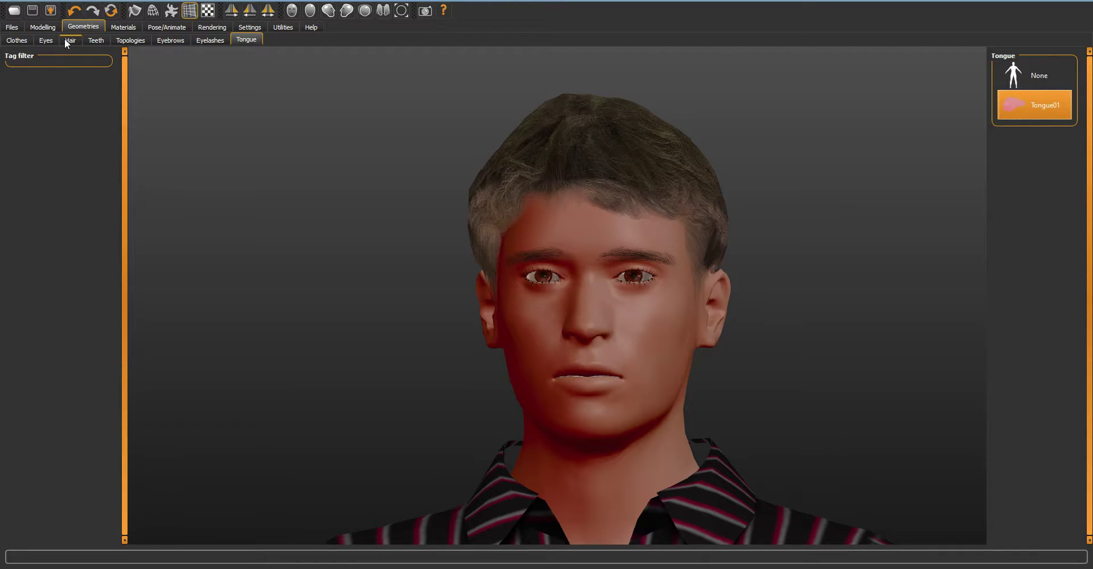
# In Materials, give the eyes the Deepblue material.
pyautogui.click(130, 29)
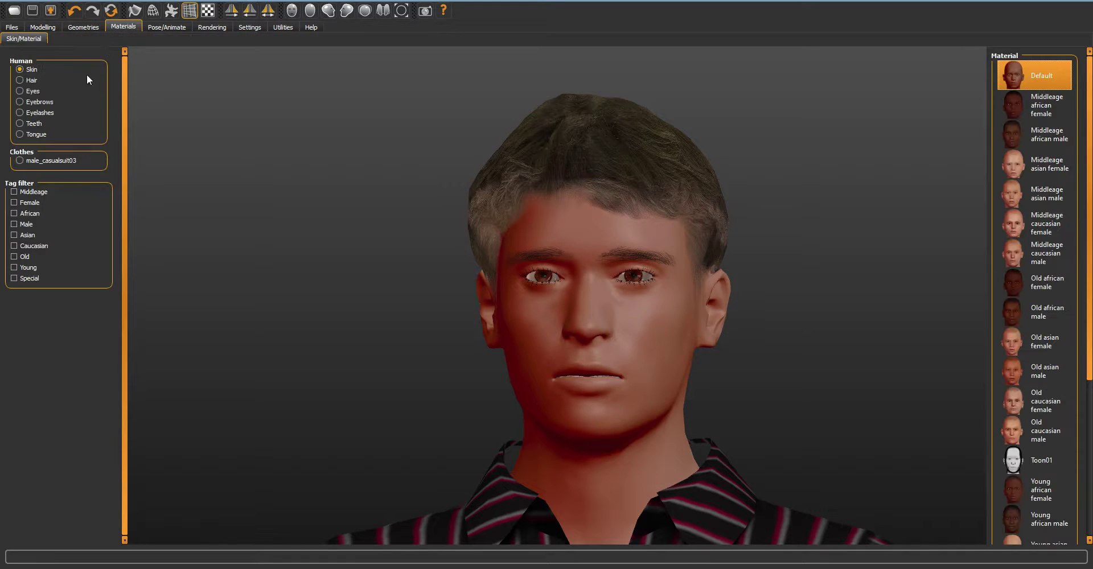
pyautogui.click(27, 135)
pyautogui.click(26, 123)
pyautogui.click(27, 91)
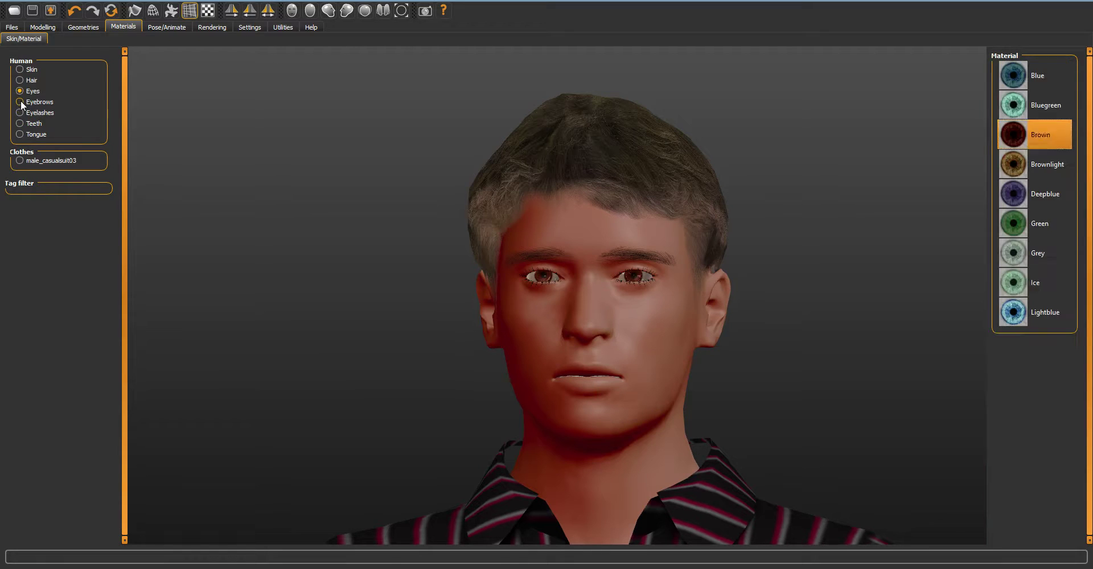
pyautogui.click(28, 101)
pyautogui.click(28, 92)
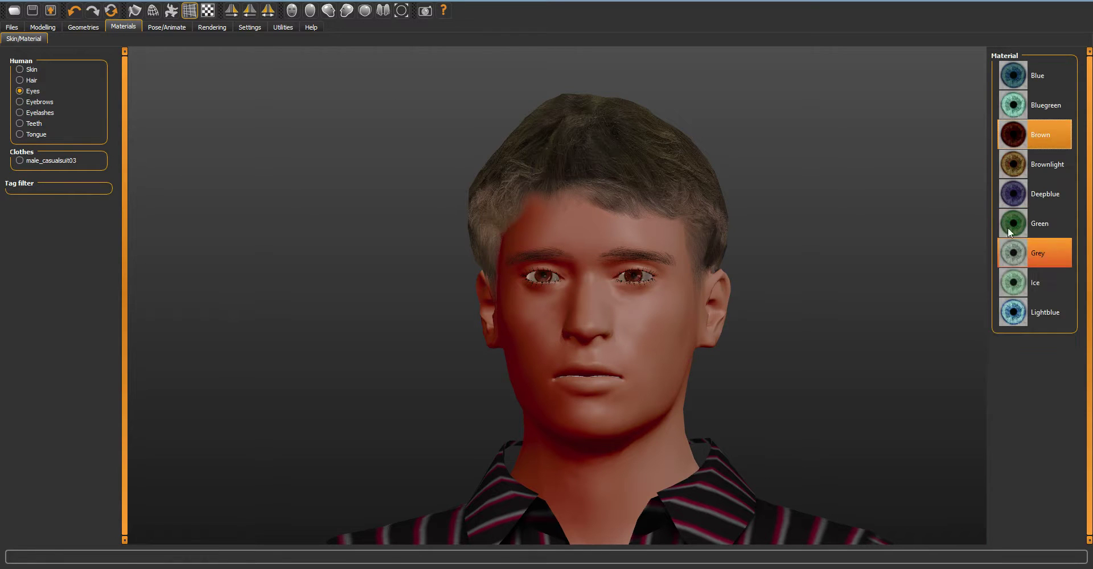
pyautogui.click(1014, 203)
# Apply the Middleage caucasian male skin and view the head in profile.
pyautogui.click(35, 70)
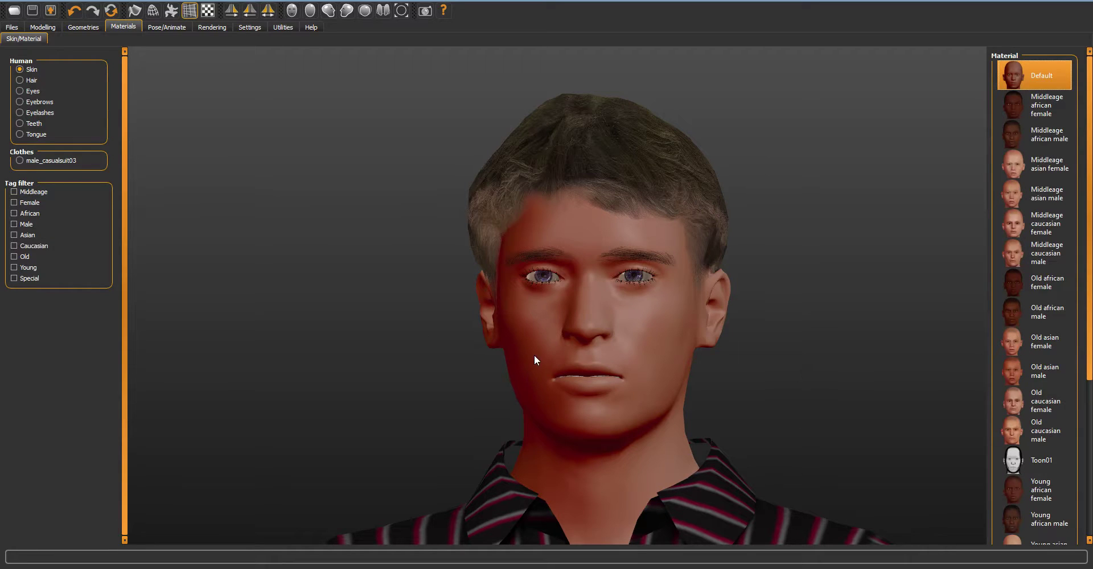
pyautogui.click(1040, 250)
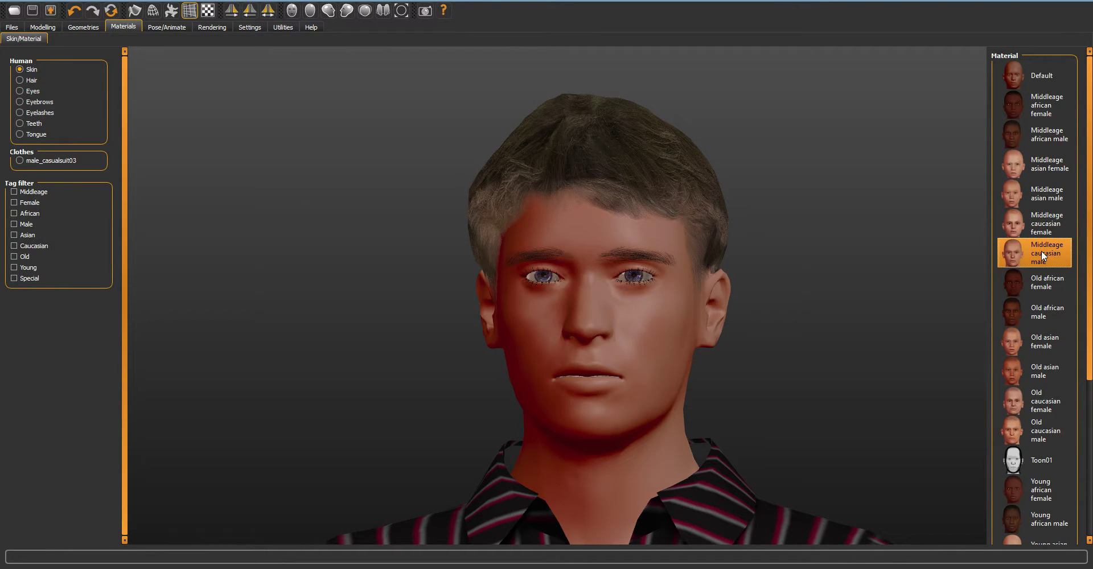
pyautogui.moveTo(894, 452); pyautogui.dragTo(862, 476)
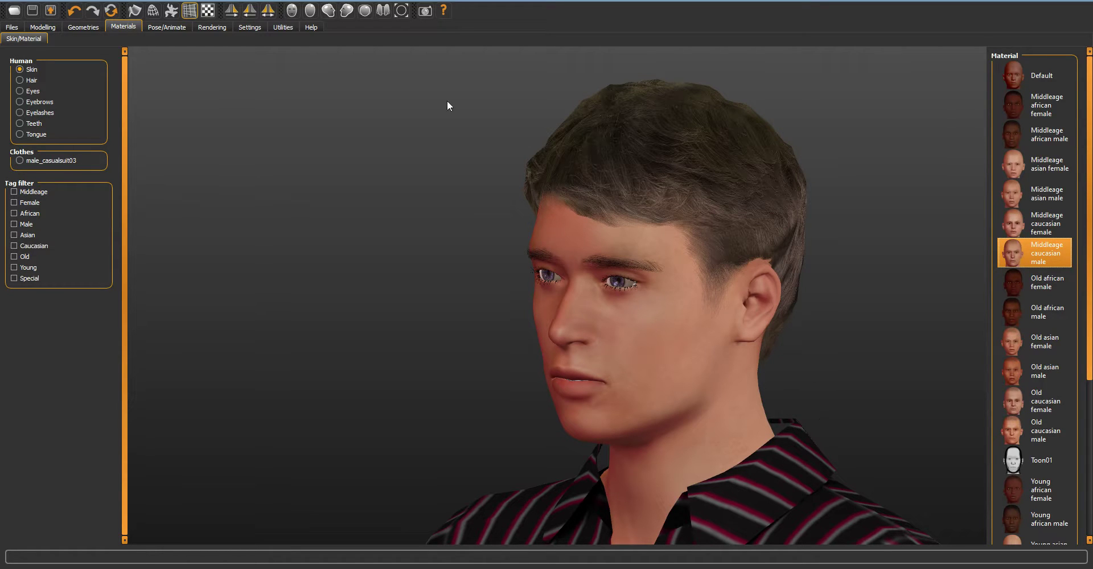
# Apply the Unity skeleton, then try the Default rig with facial bones.
pyautogui.click(164, 27)
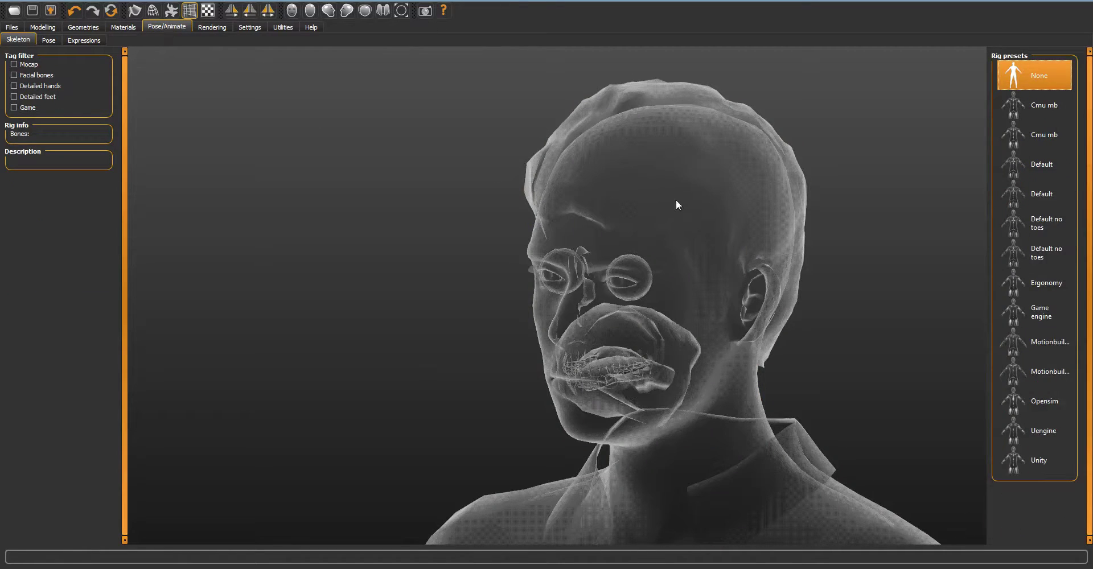
pyautogui.click(1020, 457)
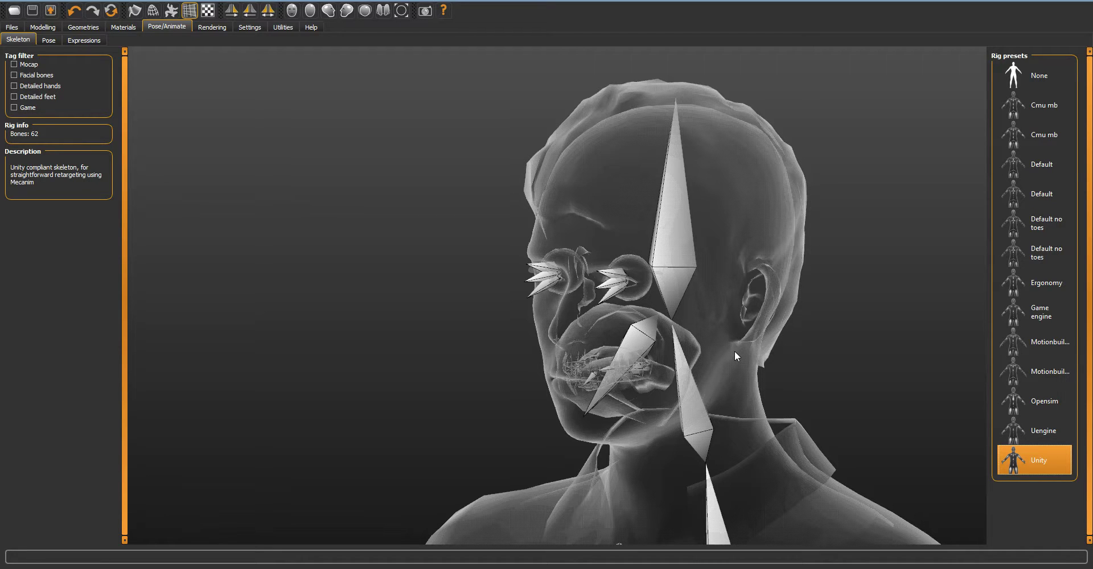
pyautogui.click(1040, 165)
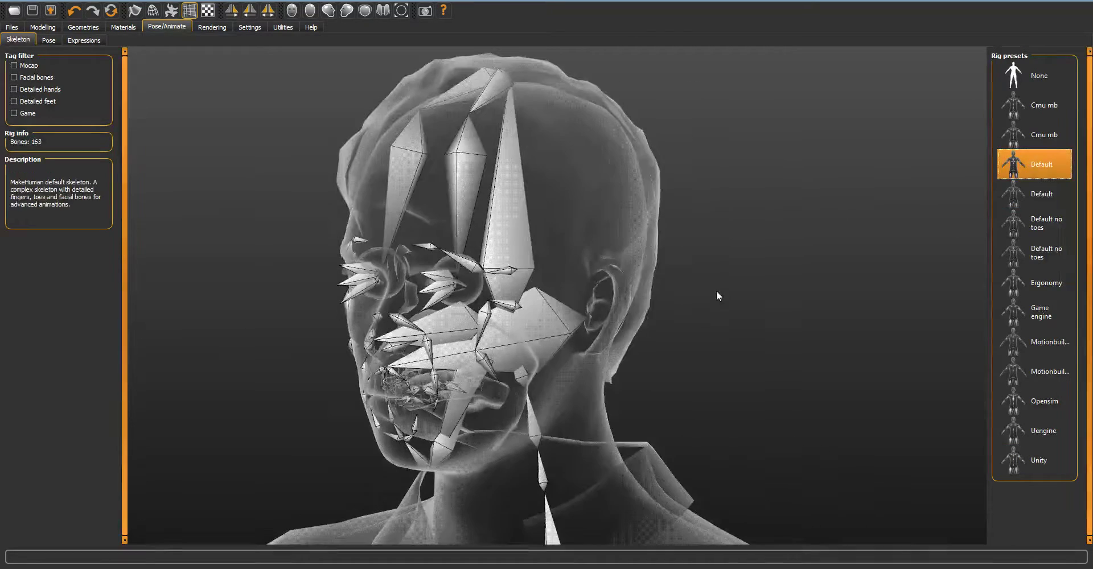
pyautogui.scroll(-3, 703, 317)
pyautogui.scroll(3, 637, 377)
pyautogui.moveTo(637, 377); pyautogui.dragTo(731, 382)
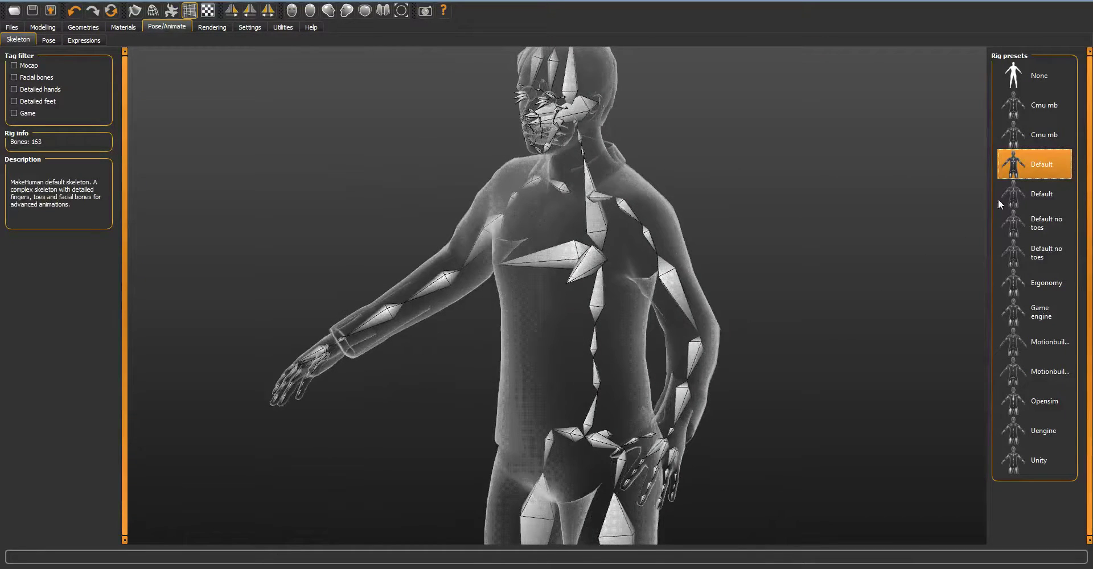
# Switch to the 53-bone Game engine rig and view it from above.
pyautogui.click(1040, 314)
pyautogui.moveTo(939, 347); pyautogui.dragTo(725, 356)
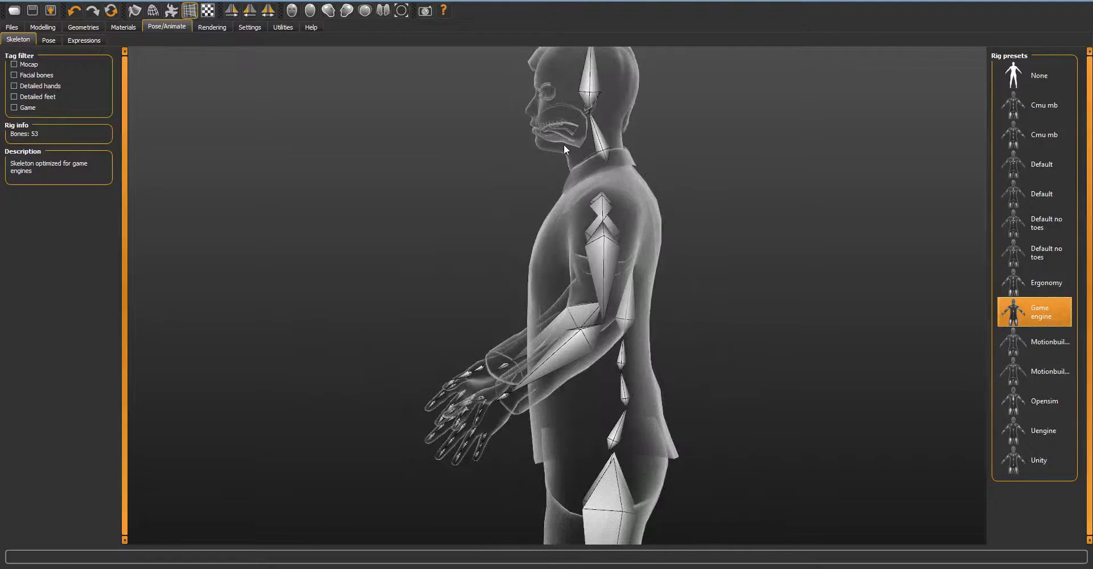
pyautogui.scroll(2, 576, 234)
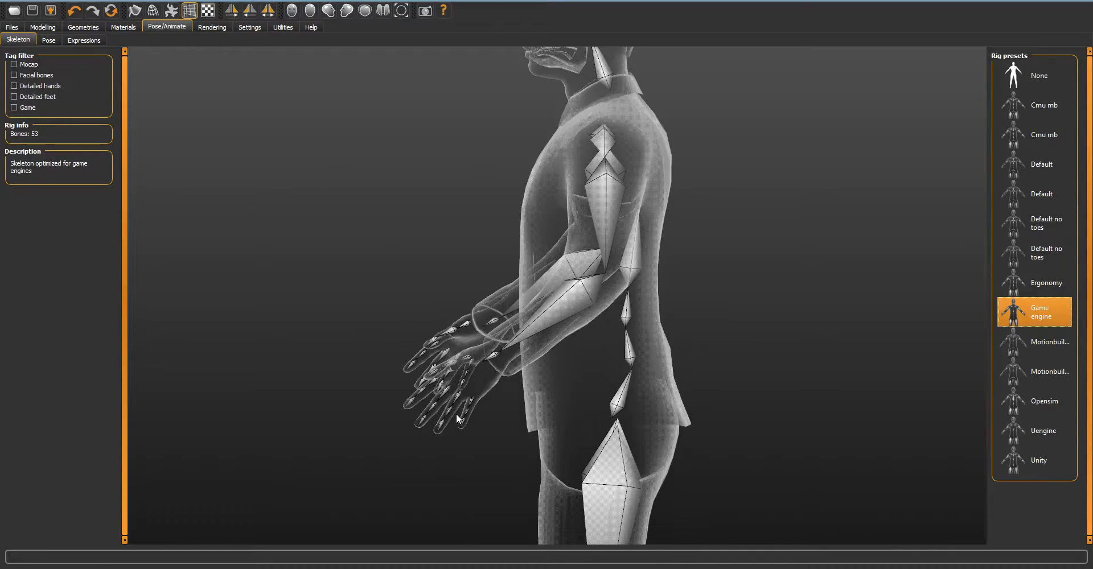
pyautogui.moveTo(456, 414); pyautogui.dragTo(541, 114)
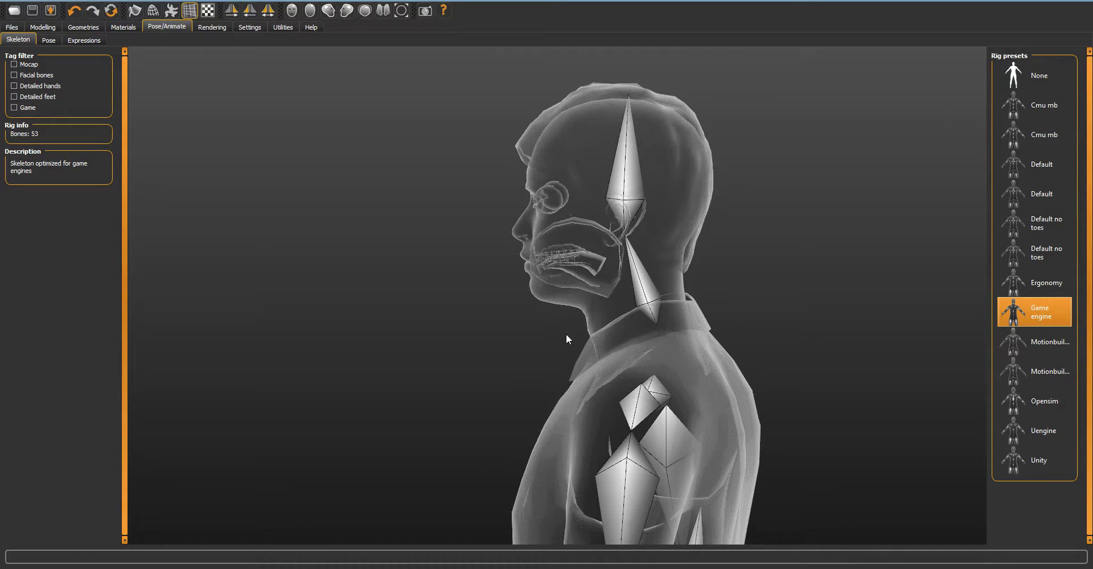
pyautogui.click(1040, 462)
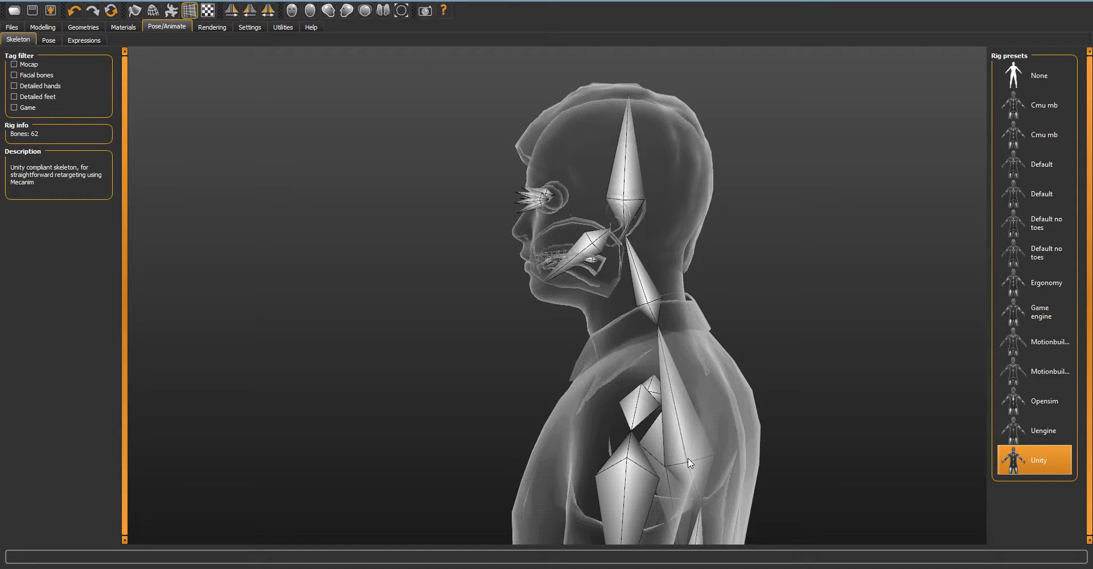
pyautogui.moveTo(504, 295); pyautogui.dragTo(542, 300)
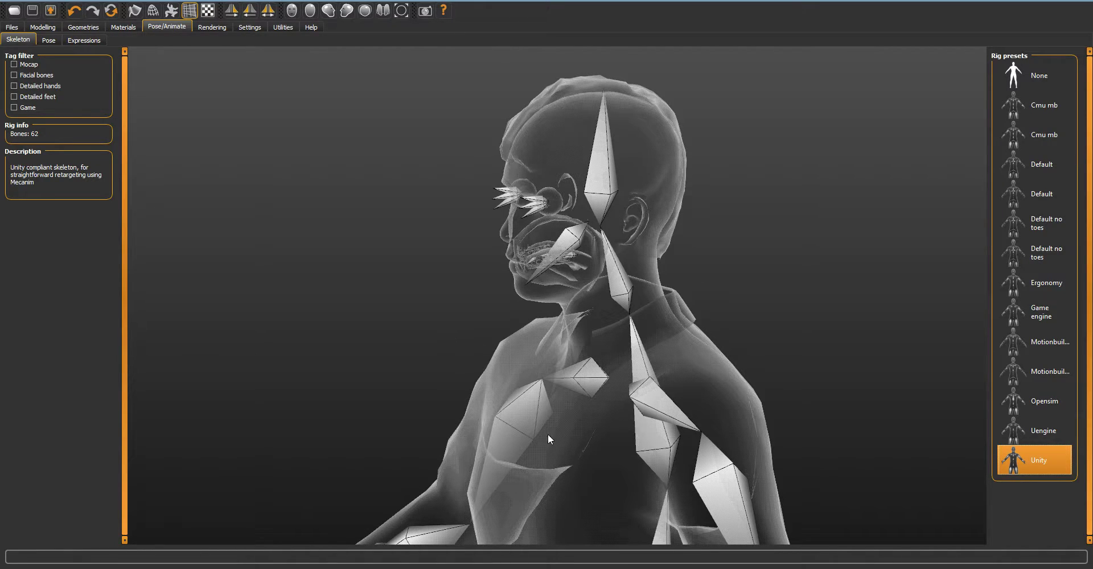
pyautogui.scroll(-5, 558, 387)
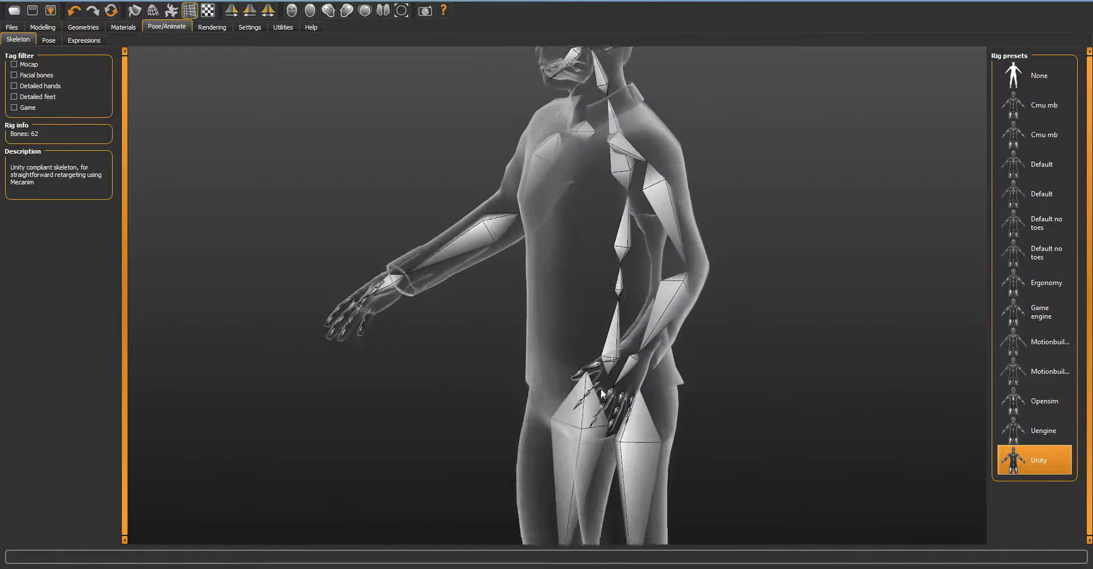
pyautogui.moveTo(637, 387); pyautogui.dragTo(565, 392)
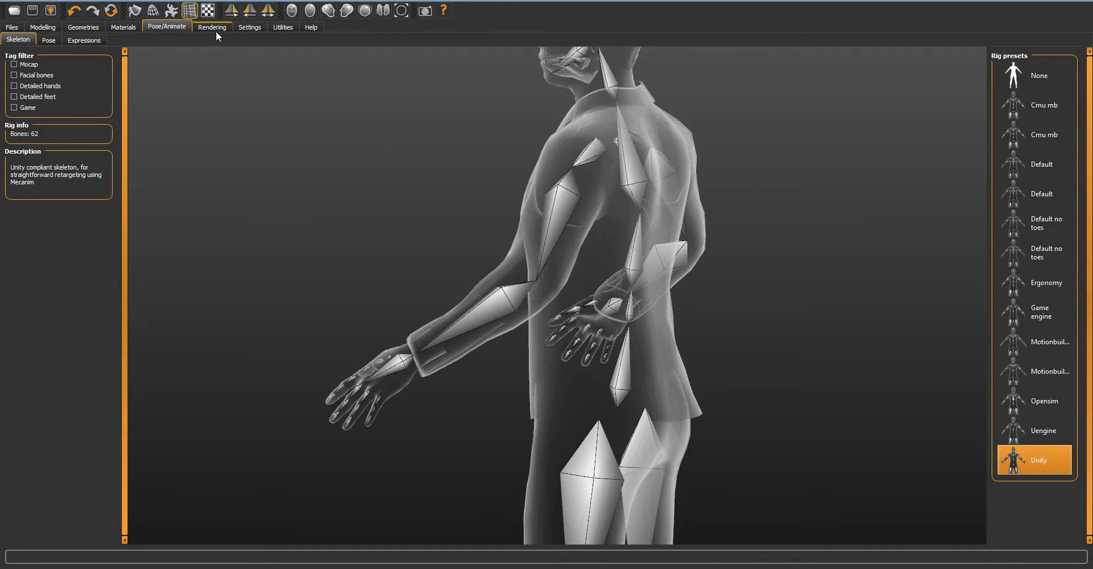
# Save the model as 'craig', overwriting the old file, and export it as mhx2.
pyautogui.click(12, 28)
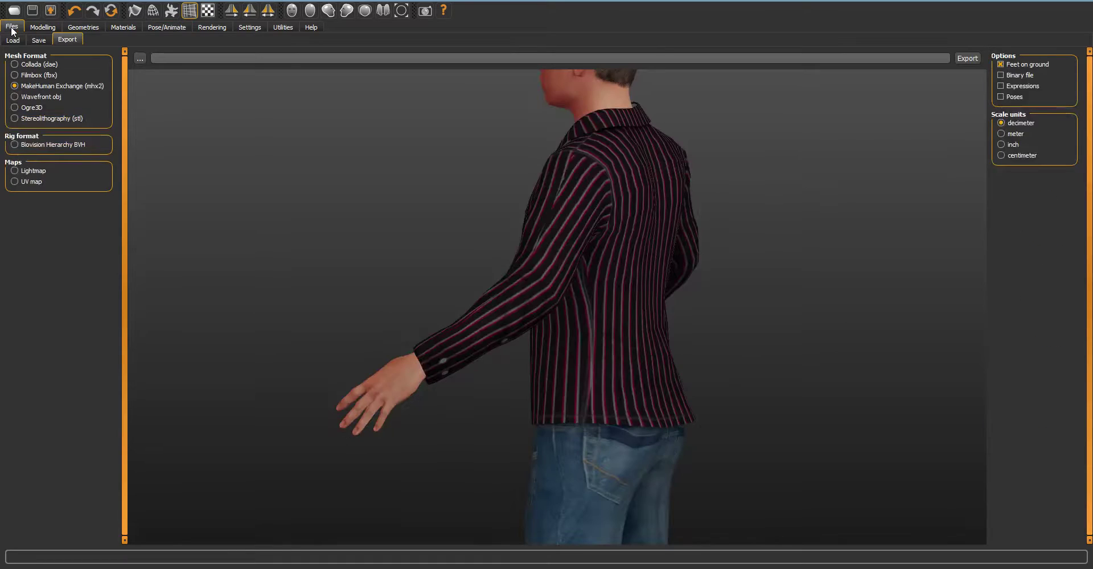
pyautogui.click(31, 39)
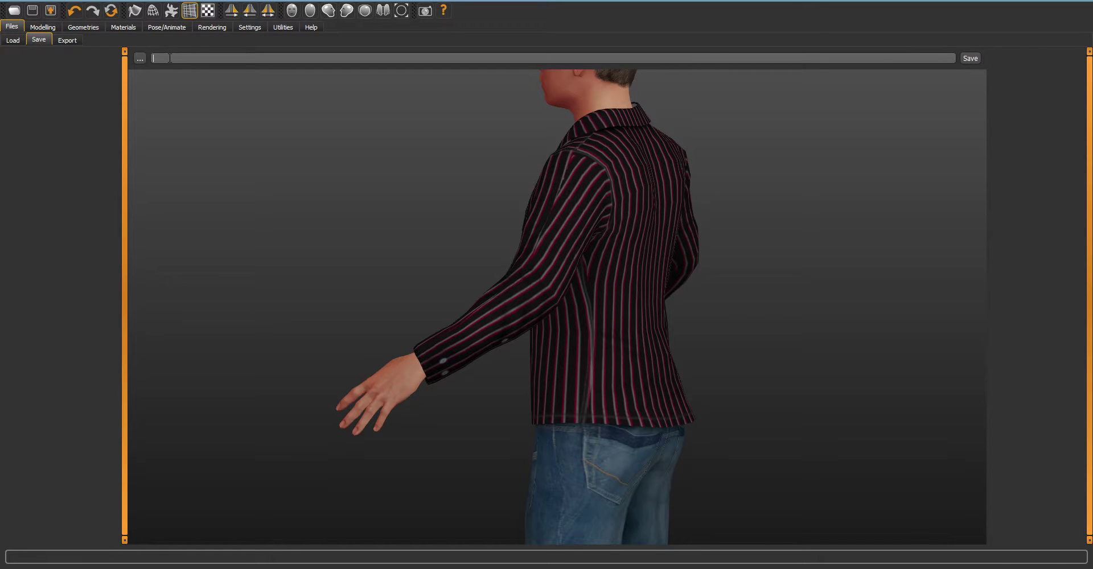
pyautogui.write('craig')
pyautogui.click(971, 58)
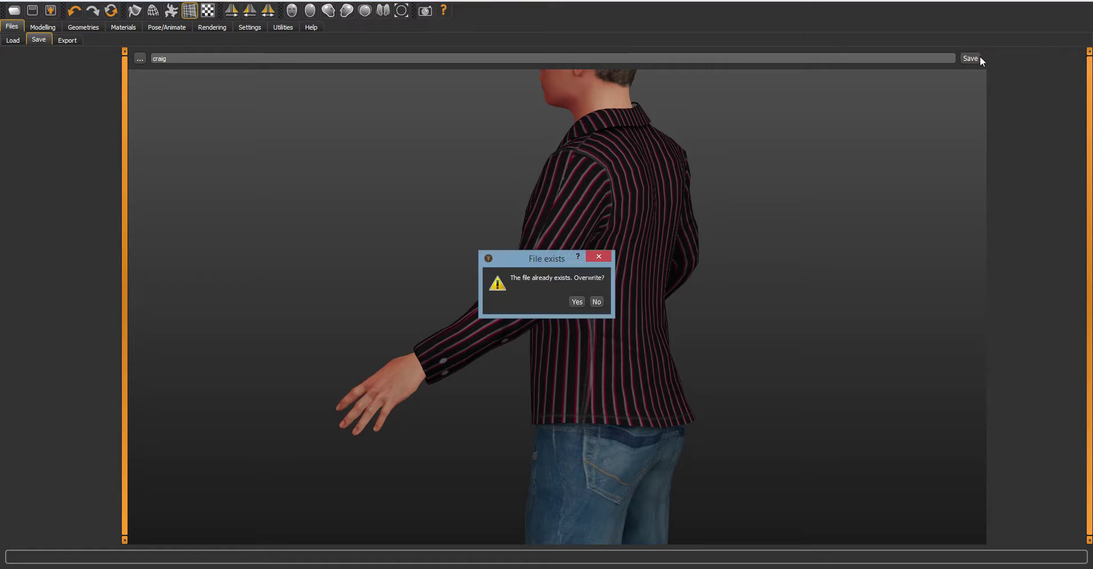
pyautogui.click(577, 302)
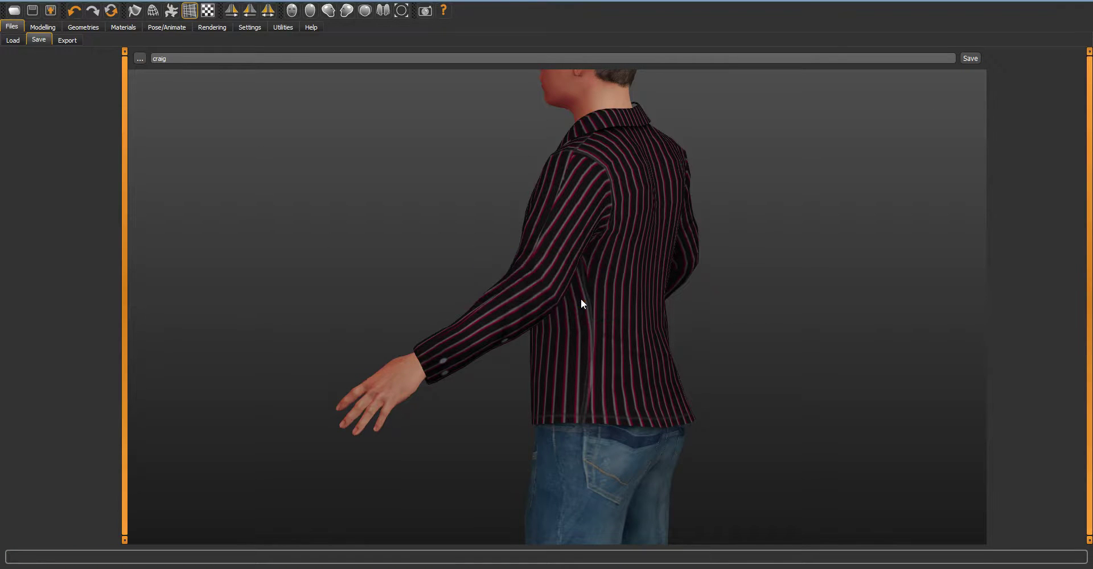
pyautogui.click(73, 40)
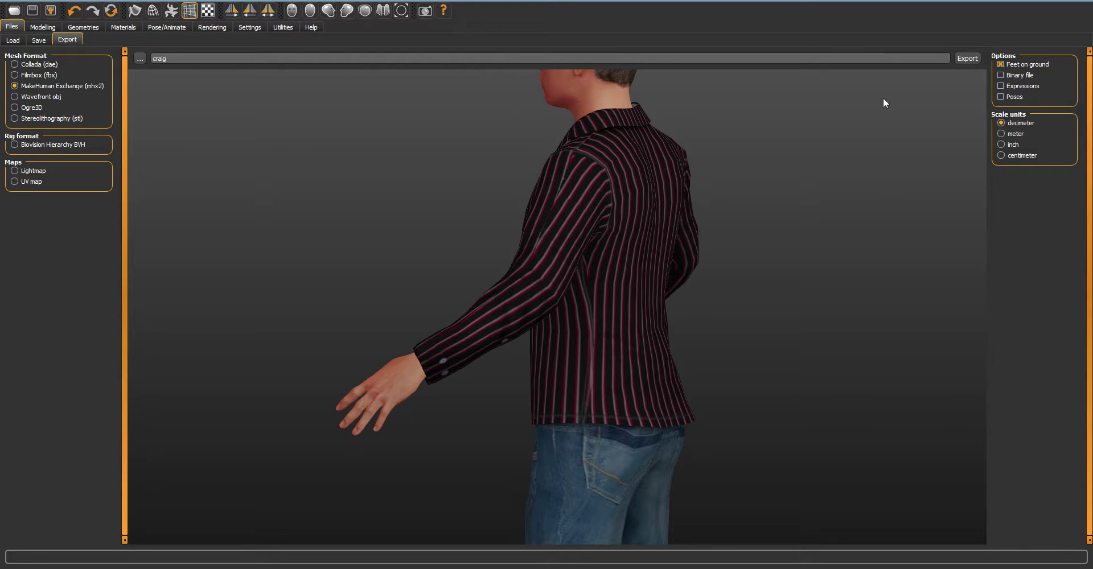
pyautogui.click(967, 59)
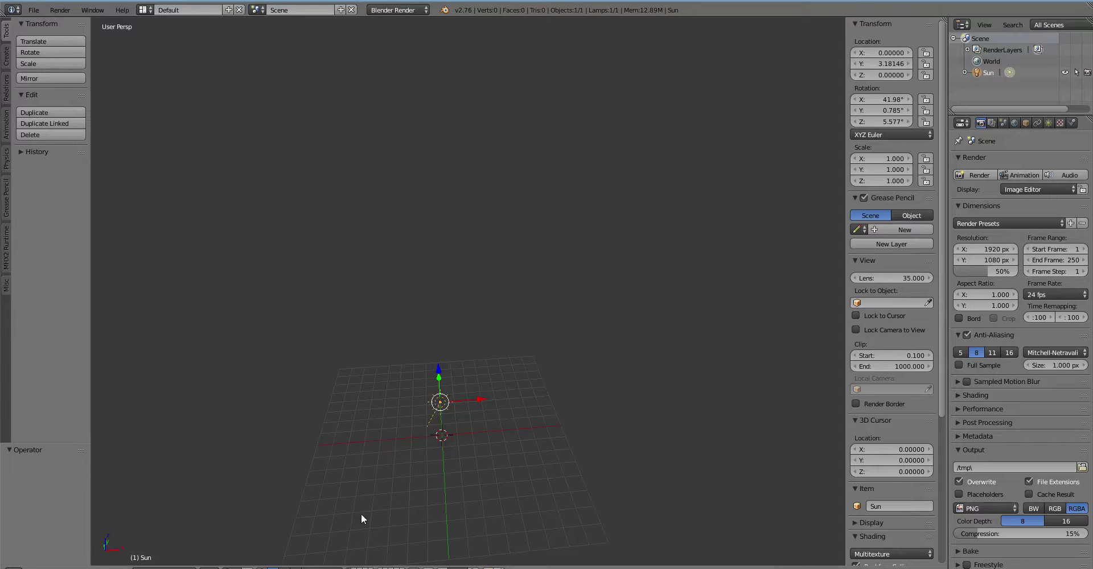
# In Blender, import via MakeHuman (.mhx2) and select craig.mhx2 in the Assets folder.
pyautogui.moveTo(362, 519); pyautogui.dragTo(449, 421, button='middle')
pyautogui.click(34, 11)
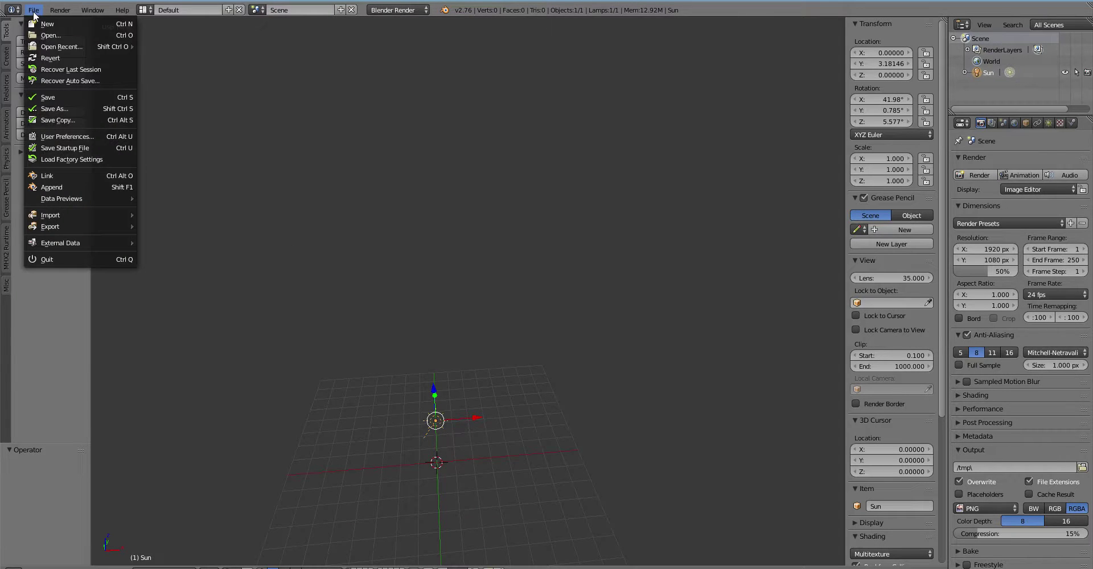
pyautogui.moveTo(105, 214)
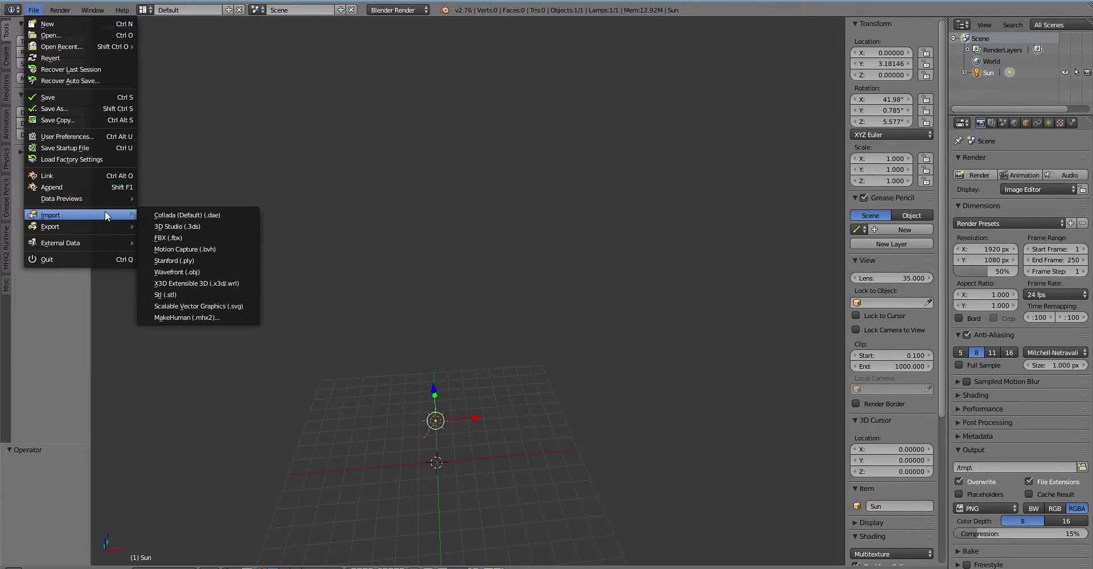
pyautogui.click(221, 317)
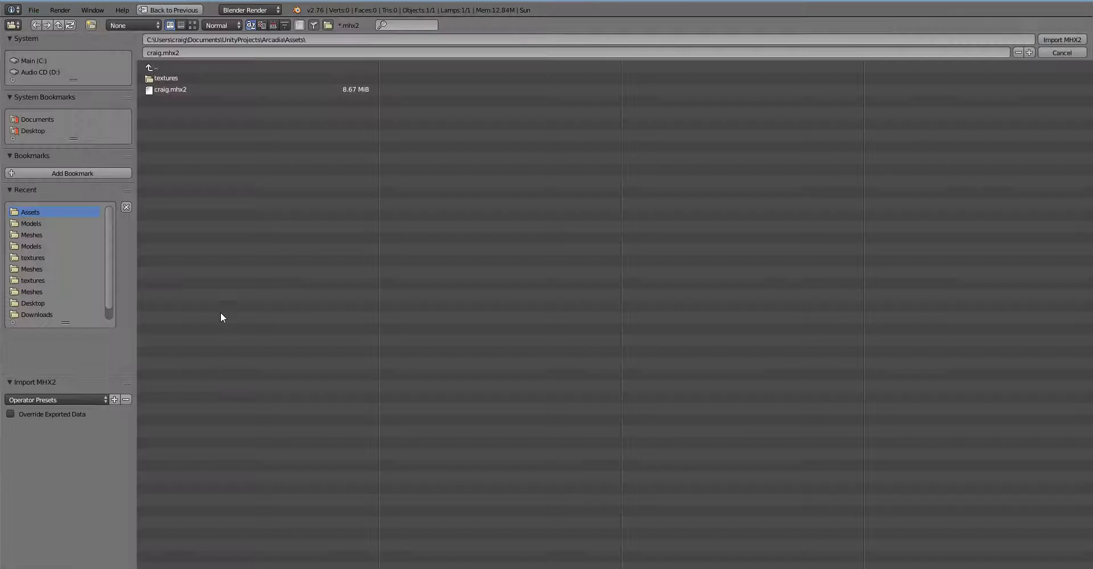
pyautogui.click(215, 90)
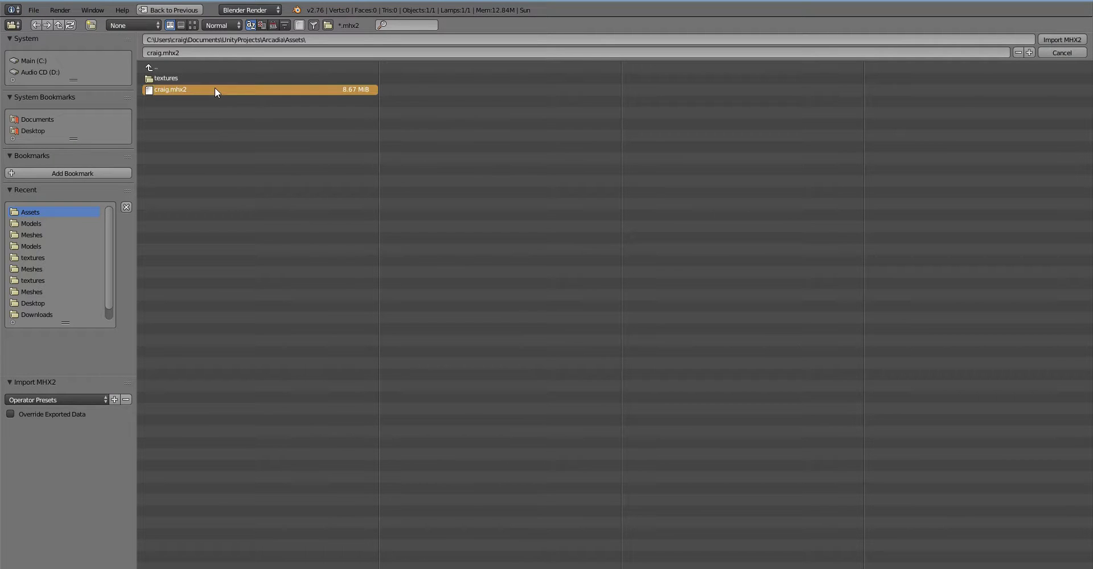
# Import craig.mhx2, set viewport shading to Texture, and zoom in on the character.
pyautogui.doubleClick(215, 90)
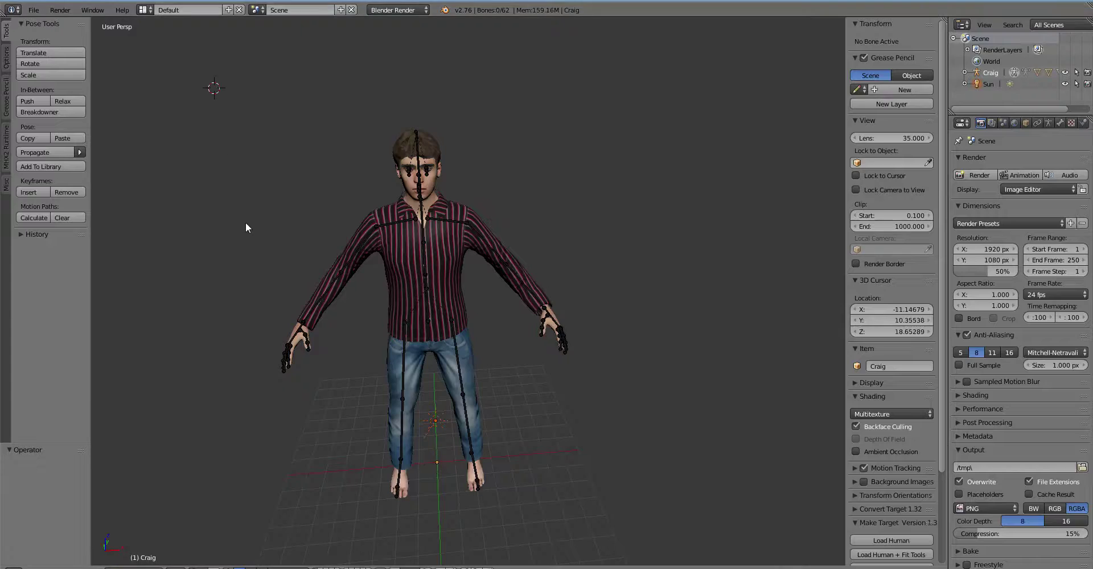
pyautogui.moveTo(262, 409); pyautogui.dragTo(264, 409, button='middle')
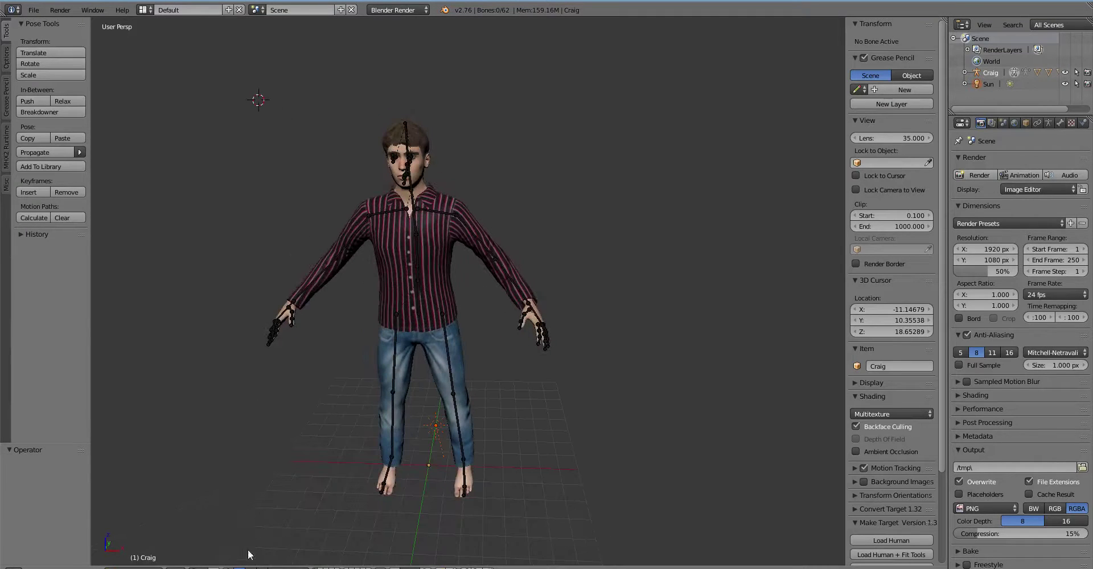
pyautogui.click(176, 567)
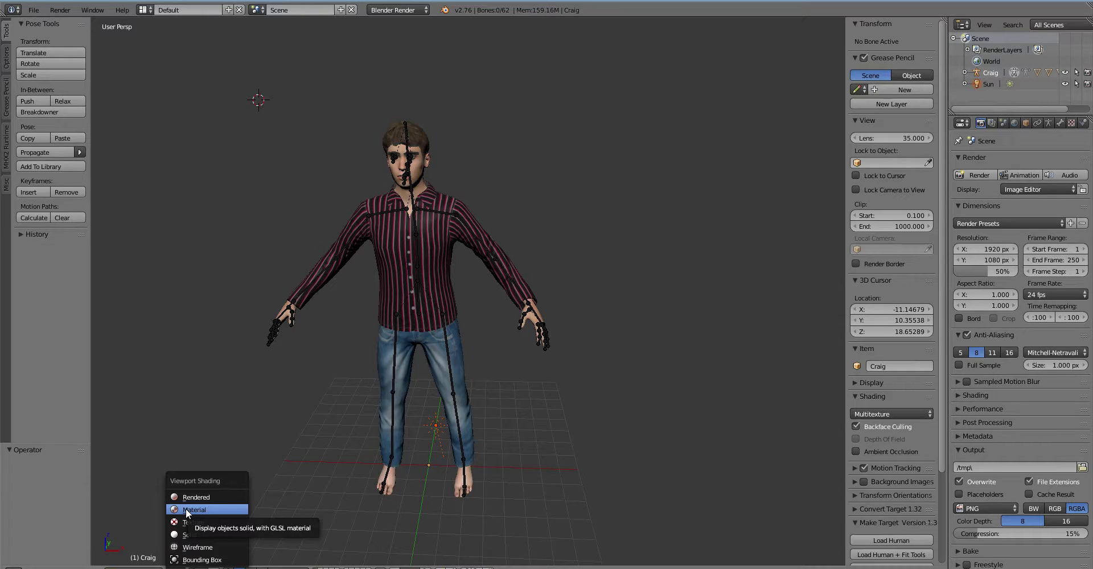
pyautogui.click(435, 427)
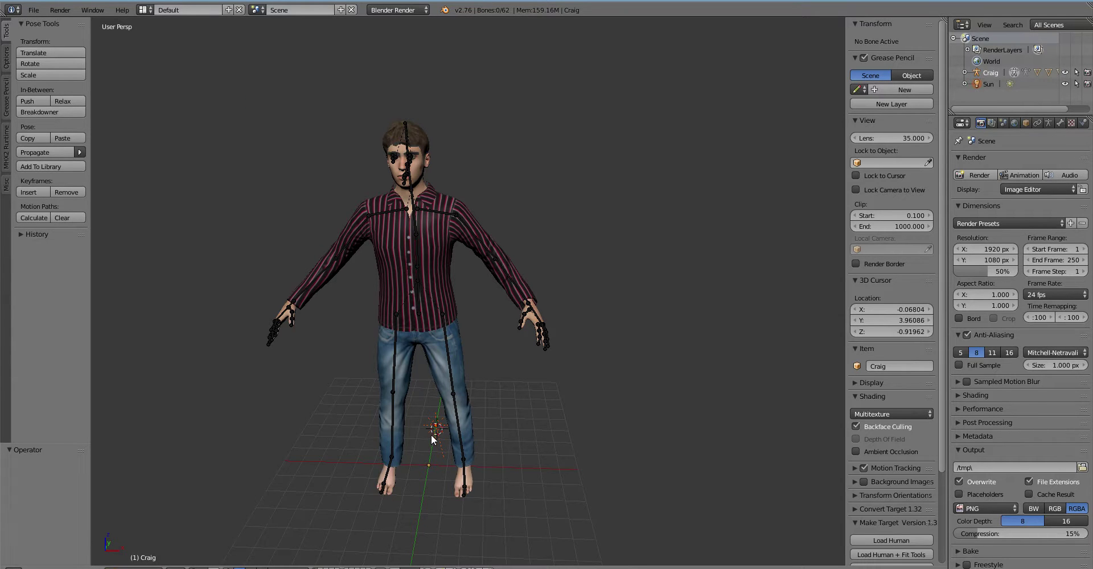
pyautogui.moveTo(292, 410); pyautogui.dragTo(362, 431, button='middle')
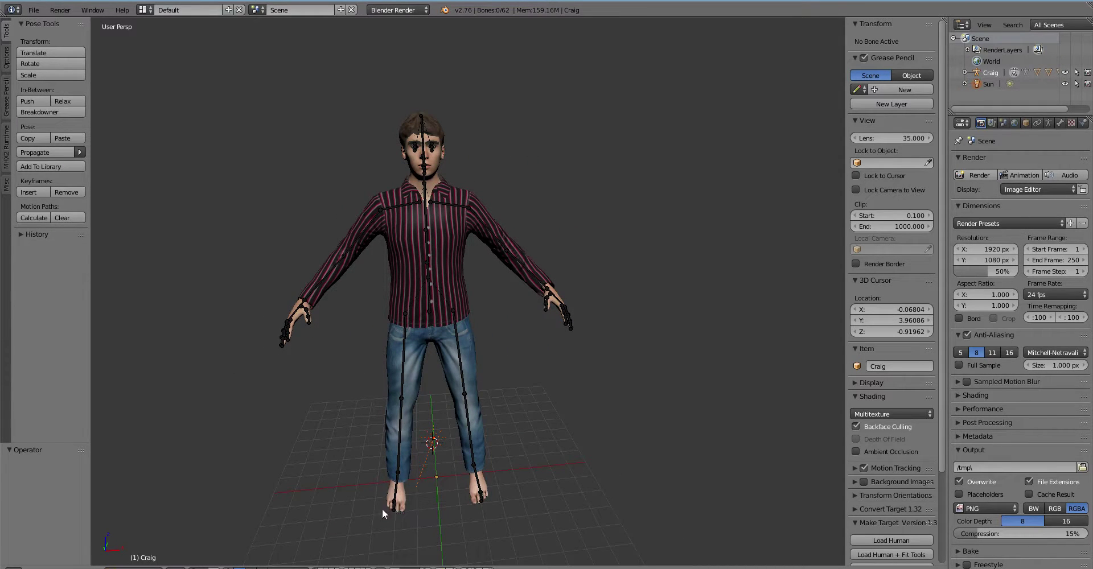
pyautogui.moveTo(366, 447); pyautogui.dragTo(327, 336, button='middle')
pyautogui.scroll(3, 359, 341)
# Put the body mesh in Edit Mode in wireframe and reveal hidden geometry with Alt+H.
pyautogui.rightClick(601, 472)
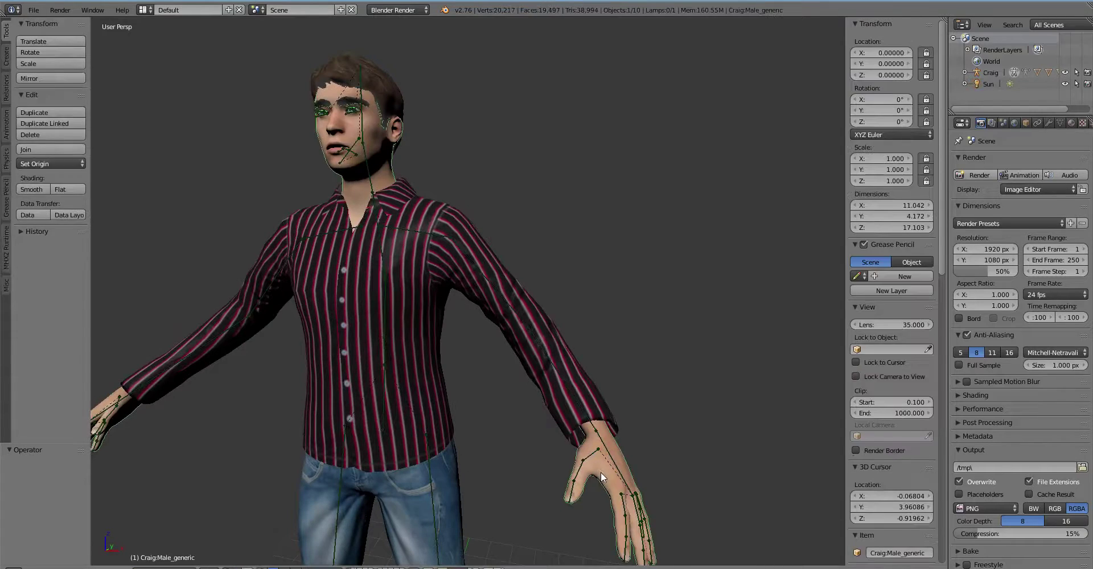
pyautogui.press('Tab')
pyautogui.press('z')
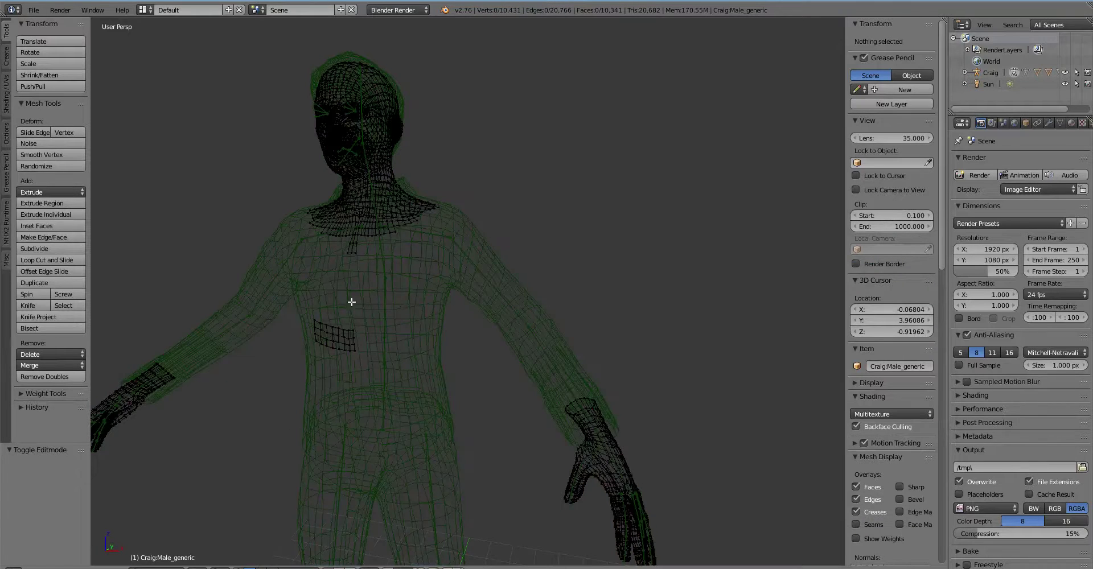
pyautogui.scroll(8, 398, 290)
pyautogui.hotkey('alt', 'h')
pyautogui.scroll(-8, 387, 287)
# Inspect the revealed body from several angles and select a single chest vertex.
pyautogui.moveTo(374, 289); pyautogui.dragTo(377, 323, button='middle')
pyautogui.scroll(-5, 368, 294)
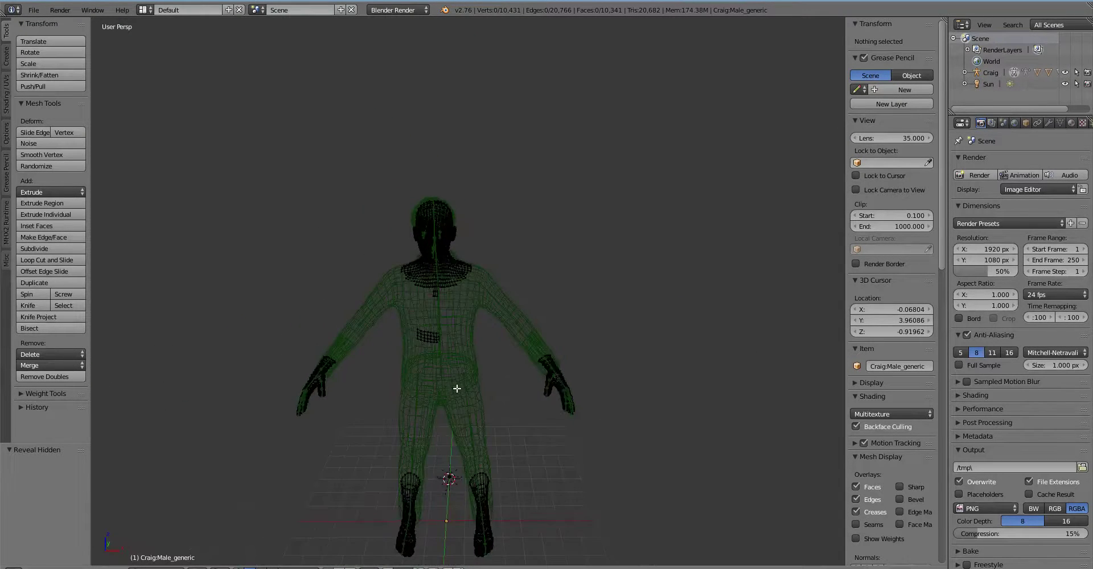
pyautogui.moveTo(451, 391); pyautogui.dragTo(447, 428, button='middle')
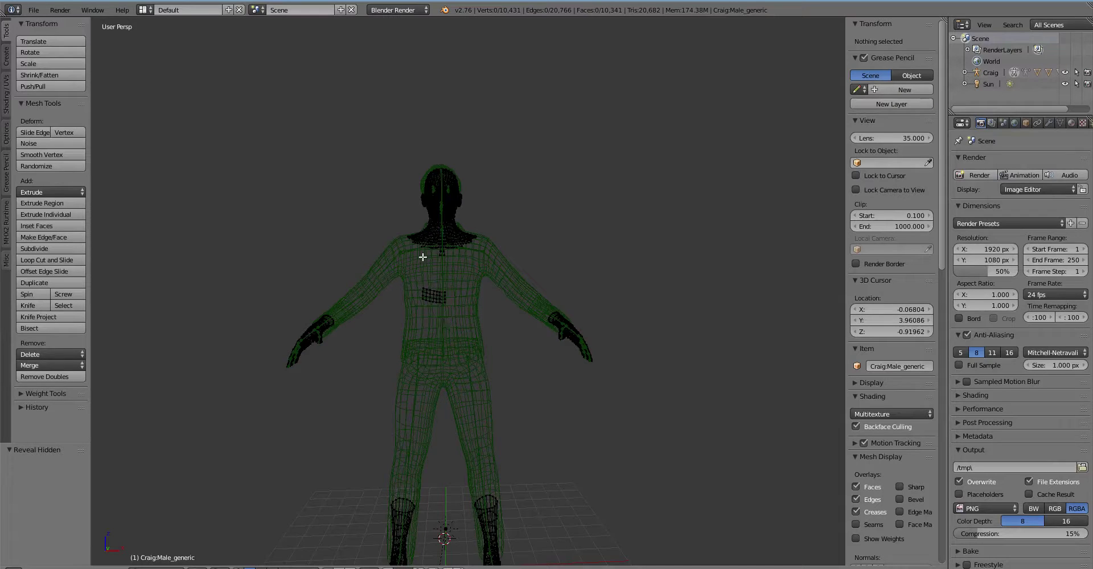
pyautogui.scroll(2, 321, 336)
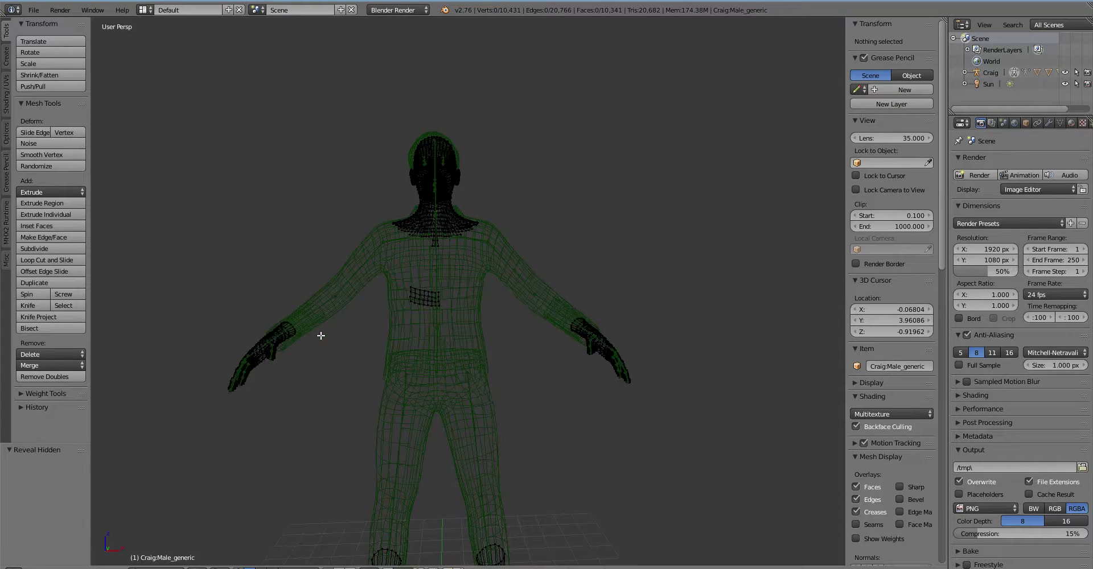
pyautogui.scroll(4, 321, 336)
pyautogui.moveTo(365, 322); pyautogui.dragTo(395, 335, button='middle')
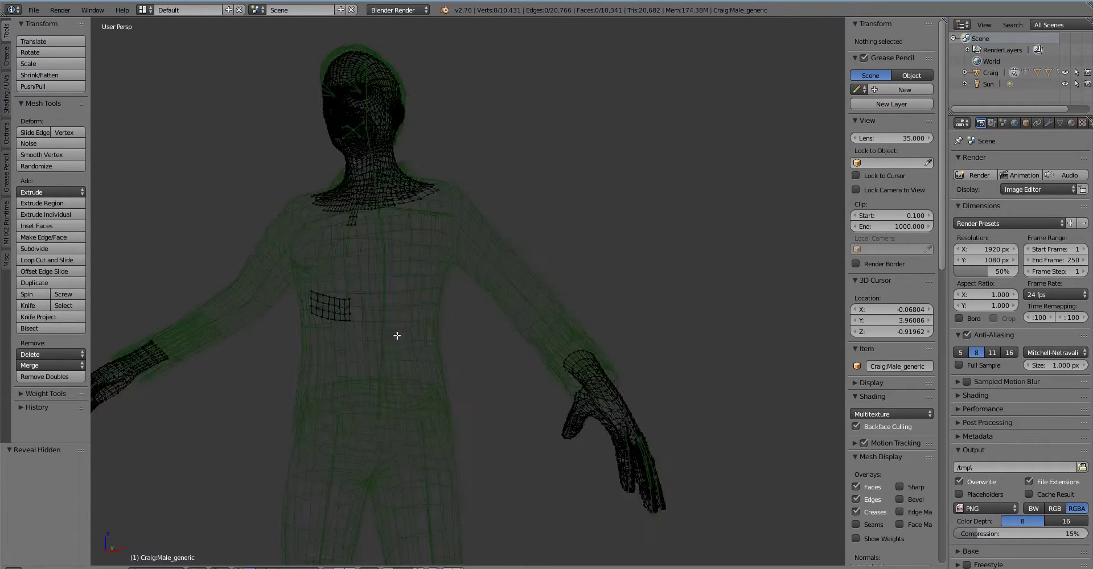
pyautogui.rightClick(361, 316)
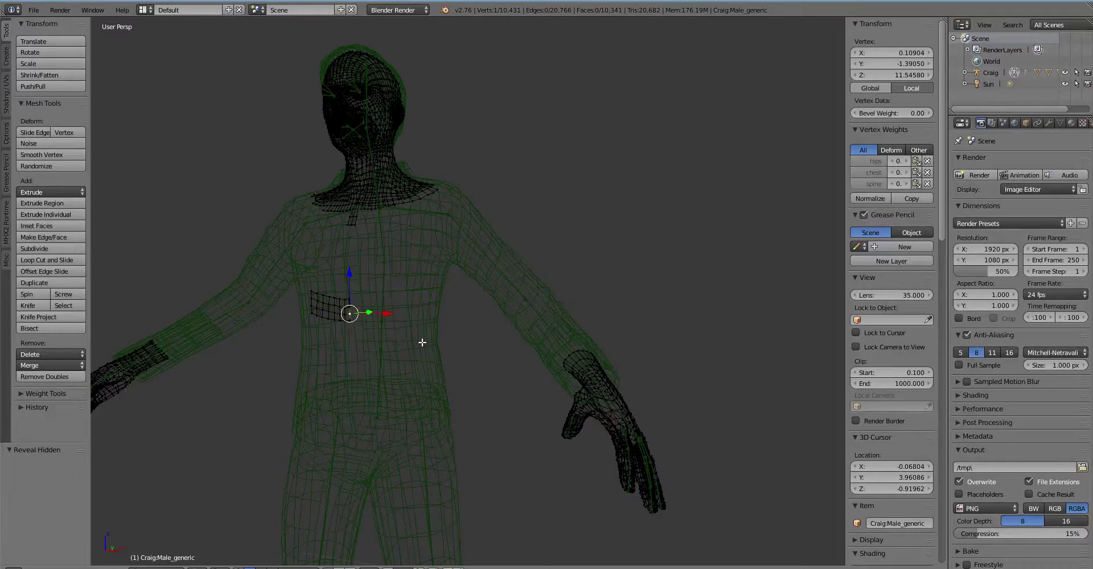
# Return the body mesh display to solid shading.
pyautogui.scroll(-5, 421, 342)
pyautogui.press('z')
pyautogui.moveTo(420, 341); pyautogui.dragTo(420, 386, button='middle')
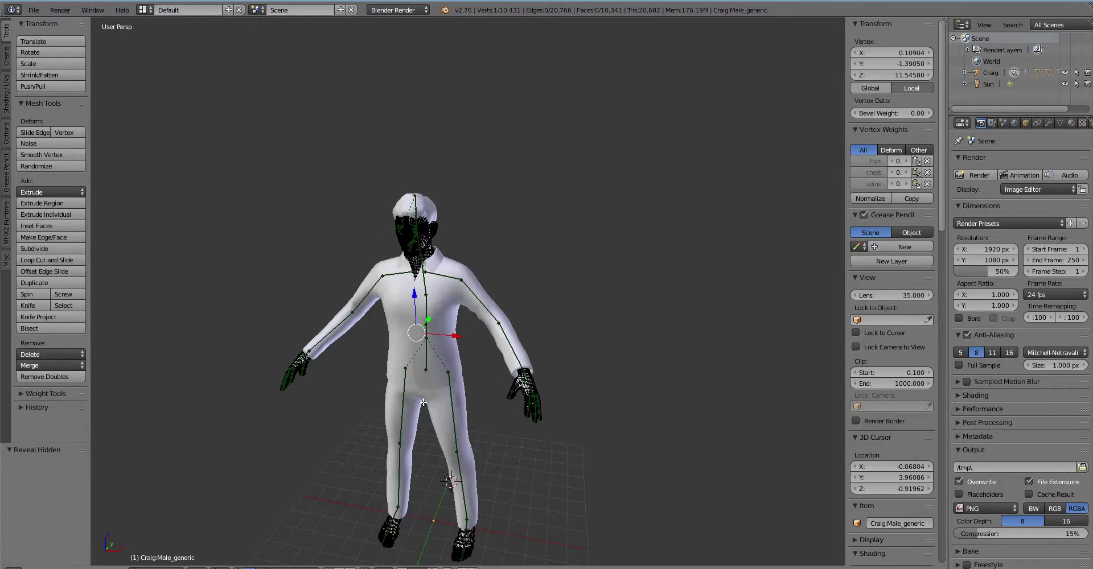
pyautogui.press('space')
pyautogui.press('Escape')
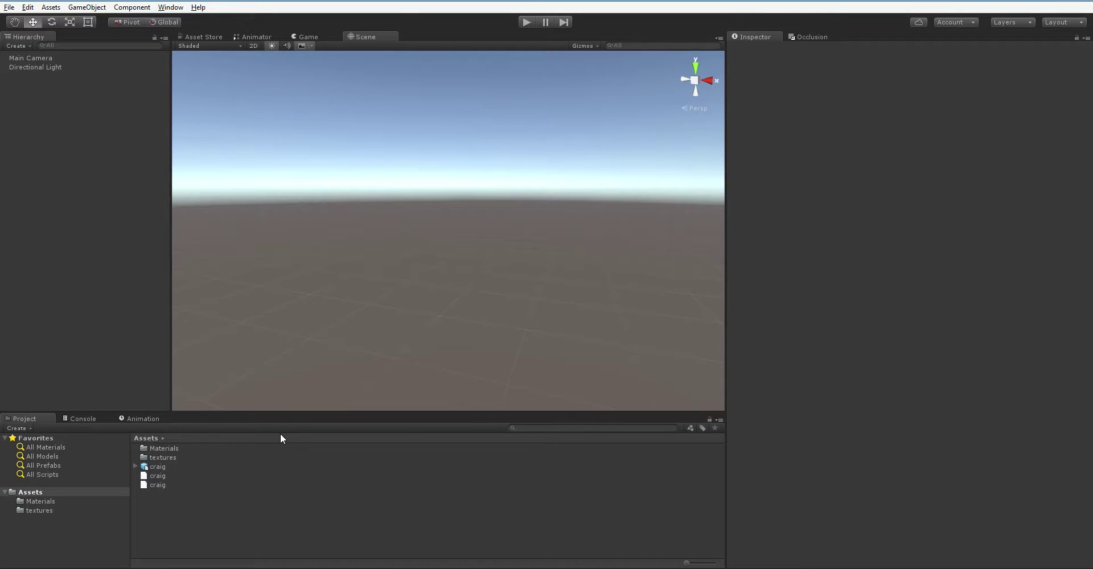
# Place the craig model from Assets into the scene and orbit to view it.
pyautogui.moveTo(156, 467); pyautogui.dragTo(115, 332)
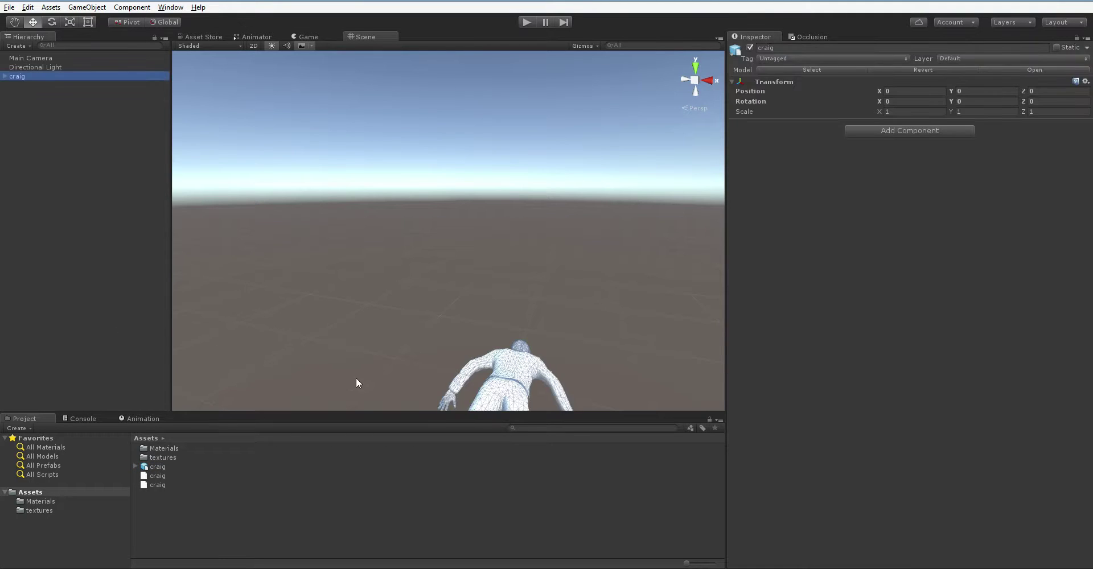
pyautogui.scroll(-3, 411, 344)
pyautogui.keyDown('alt'); pyautogui.moveTo(411, 343); pyautogui.dragTo(382, 386); pyautogui.keyUp('alt')
pyautogui.scroll(5, 382, 386)
pyautogui.keyDown('alt'); pyautogui.moveTo(295, 398); pyautogui.dragTo(211, 223); pyautogui.keyUp('alt')
# Rotate the model to X -90 and Y -179.9998 so it stands upright, facing the camera.
pyautogui.click(51, 22)
pyautogui.moveTo(290, 263); pyautogui.dragTo(135, 327)
pyautogui.moveTo(248, 323); pyautogui.dragTo(589, 350)
pyautogui.scroll(5, 609, 190)
pyautogui.scroll(-5, 589, 350)
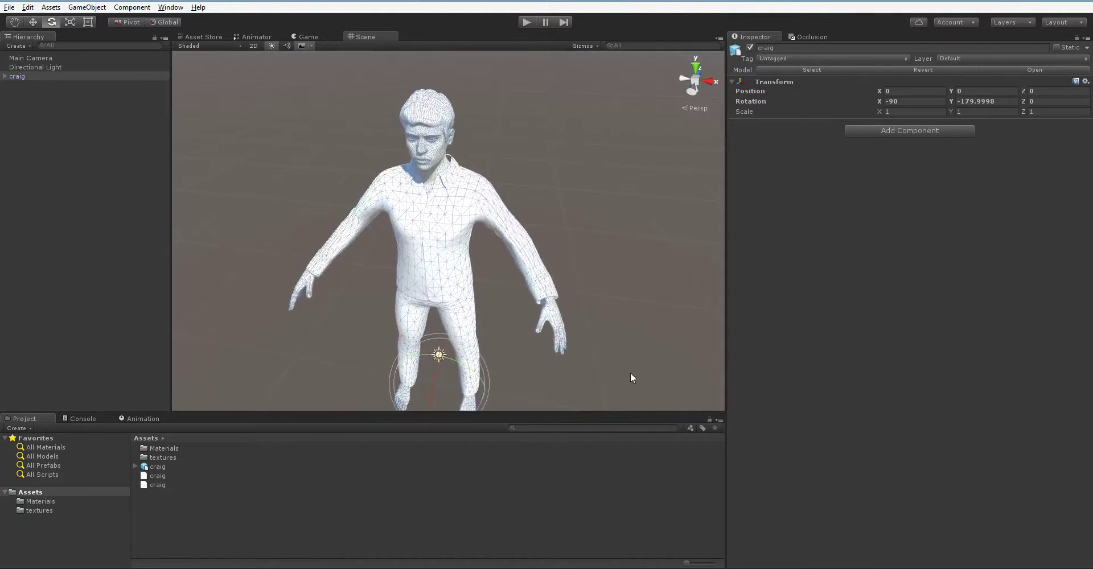
pyautogui.keyDown('alt'); pyautogui.moveTo(629, 374); pyautogui.dragTo(640, 371); pyautogui.keyUp('alt')
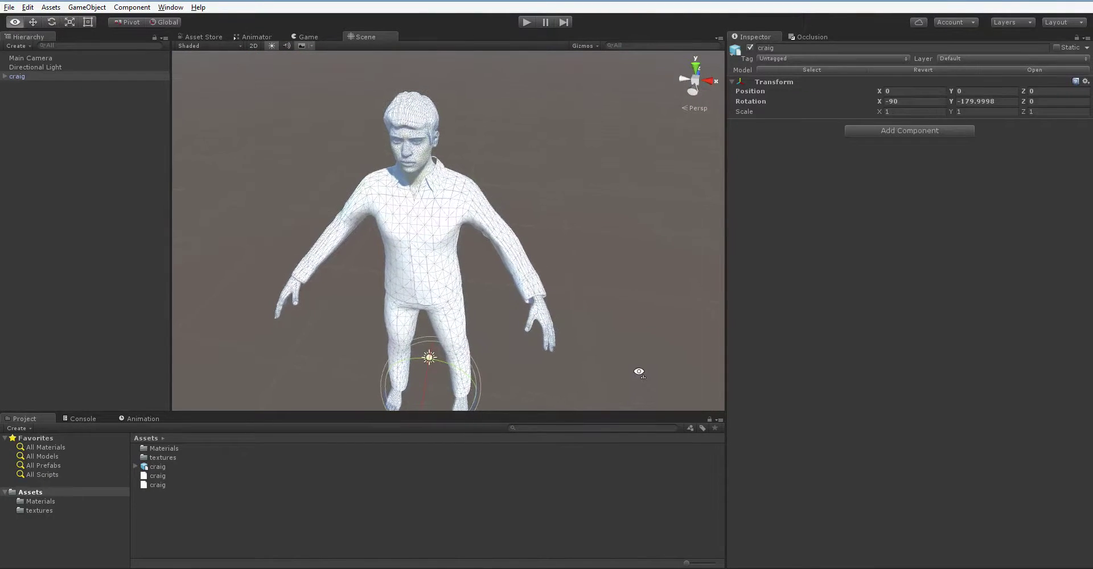
# In the Materials folder, assign the eyebrow009 texture as the eyebrow material's albedo.
pyautogui.doubleClick(184, 449)
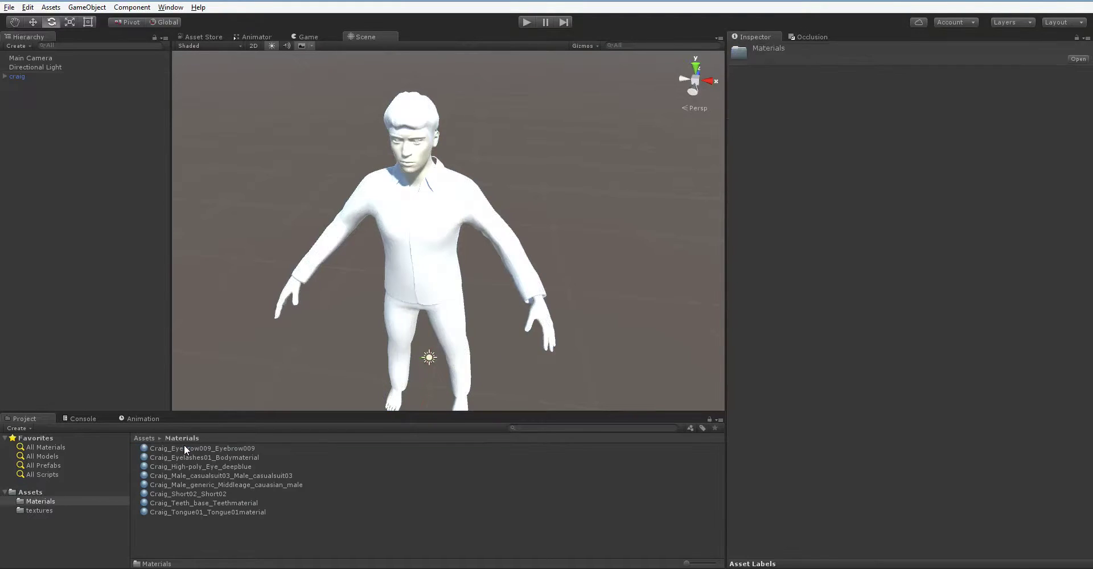
pyautogui.click(228, 449)
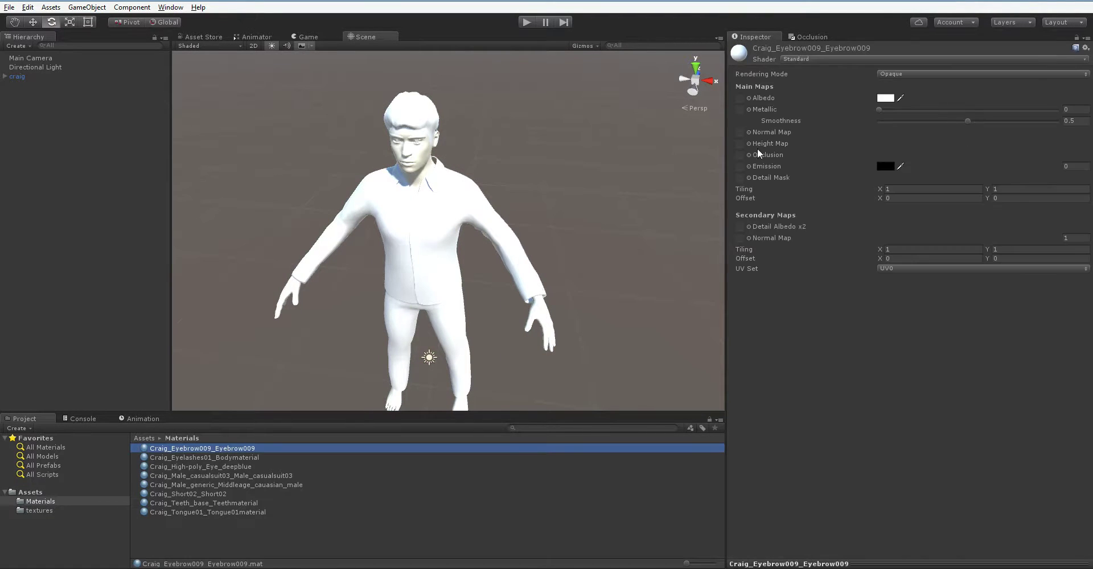
pyautogui.click(751, 98)
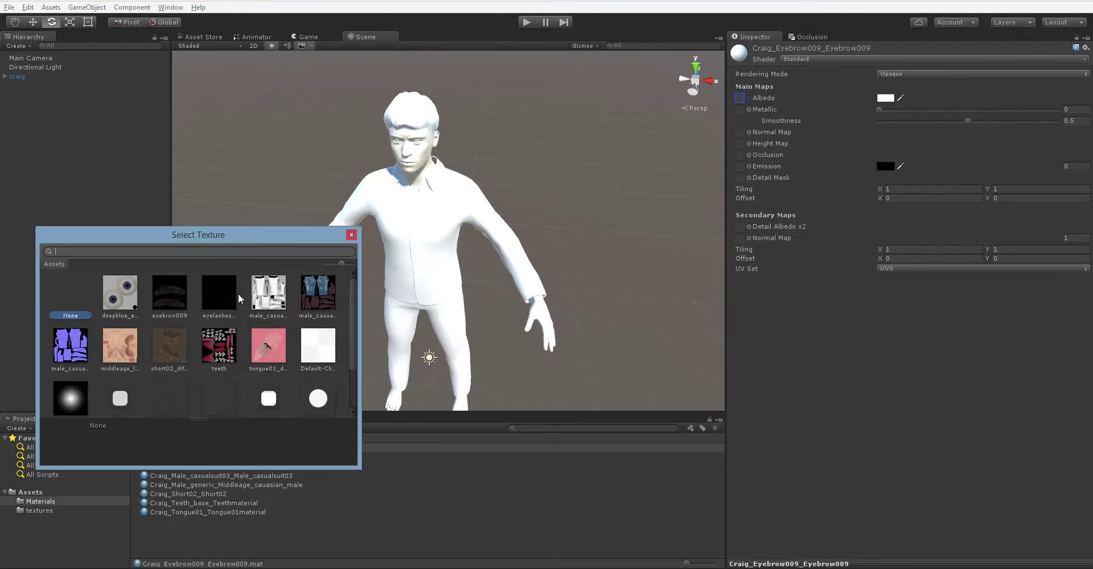
pyautogui.doubleClick(175, 297)
# Give the eyelash and deep-blue eye materials their eyelashes and deepblue albedo textures.
pyautogui.click(196, 458)
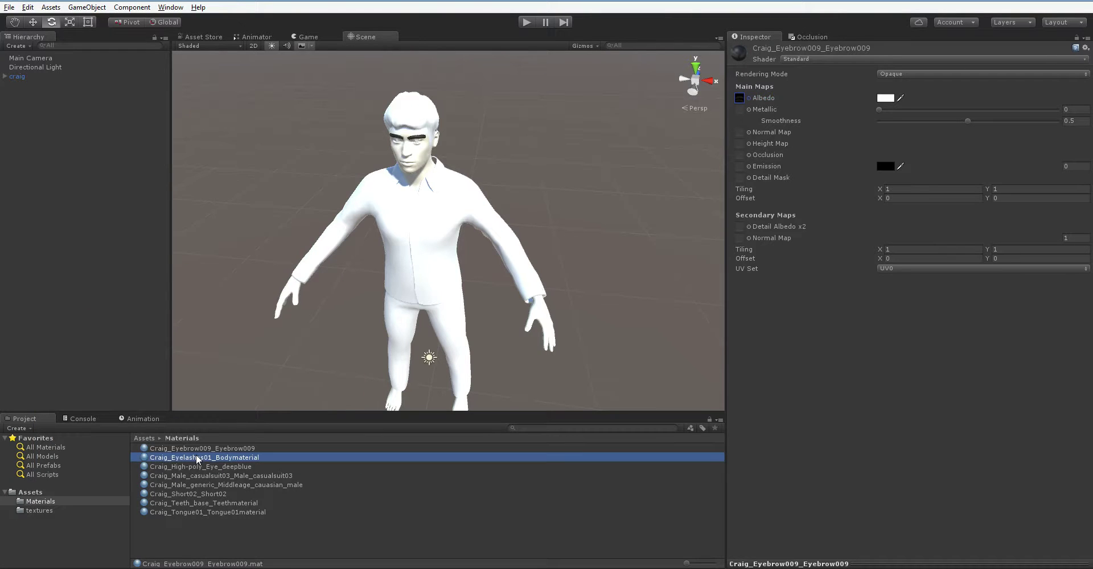
pyautogui.click(749, 98)
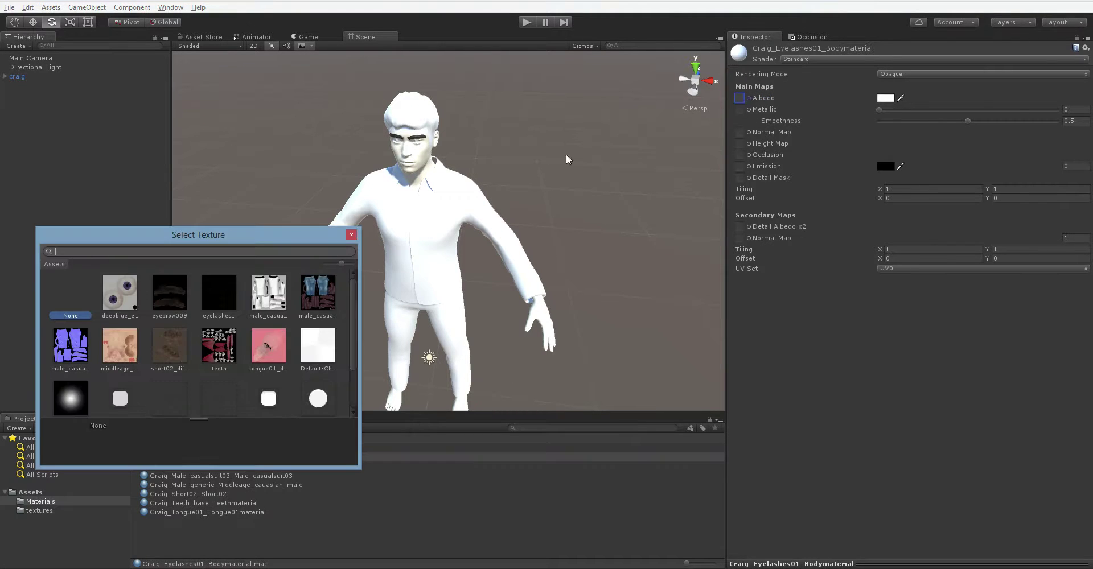
pyautogui.doubleClick(235, 307)
pyautogui.click(240, 467)
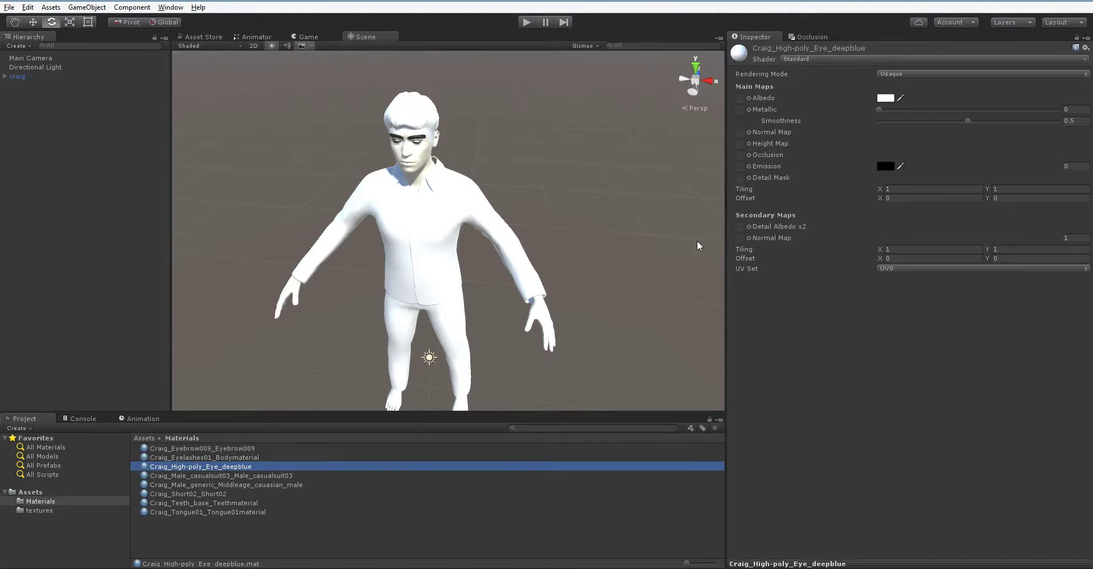
pyautogui.click(749, 98)
pyautogui.doubleClick(137, 307)
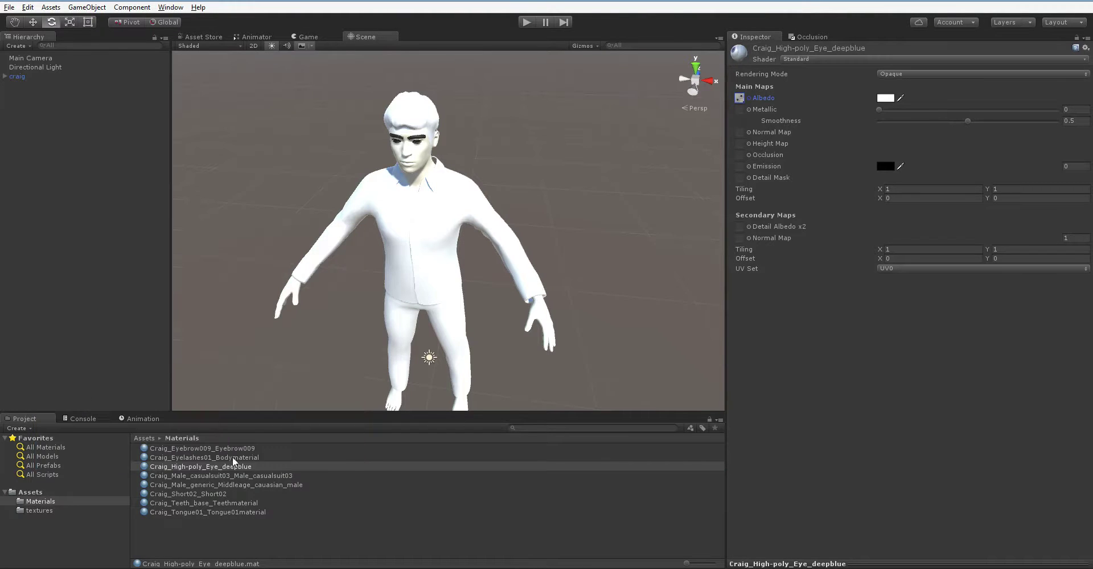
pyautogui.click(250, 475)
# Set casualsuit03's albedo to male_casualsuit03_diffuse and its normal map to male_casualsuit03_normal.
pyautogui.click(749, 98)
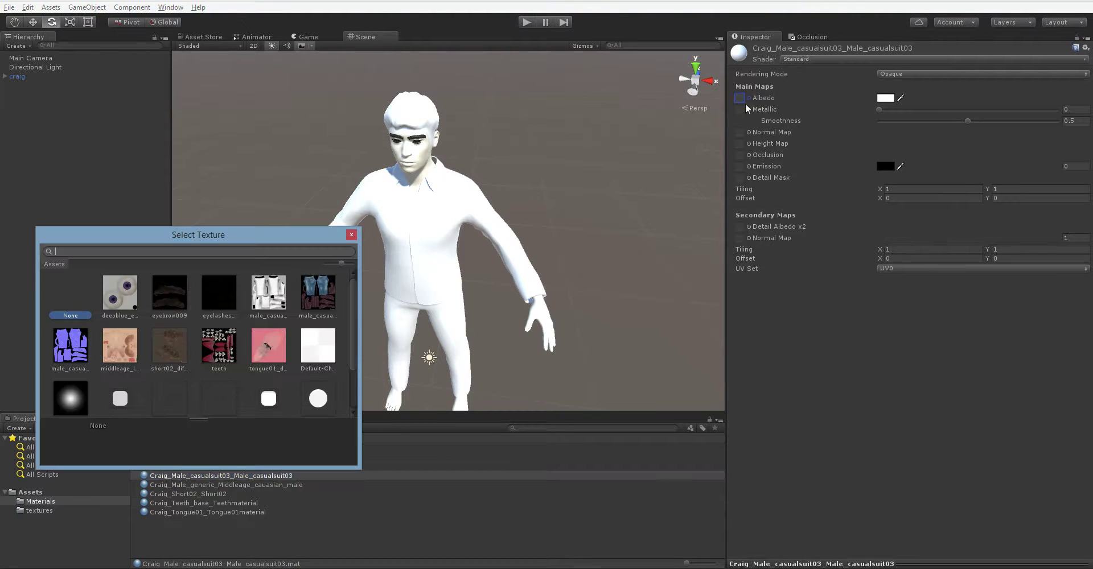
pyautogui.click(260, 295)
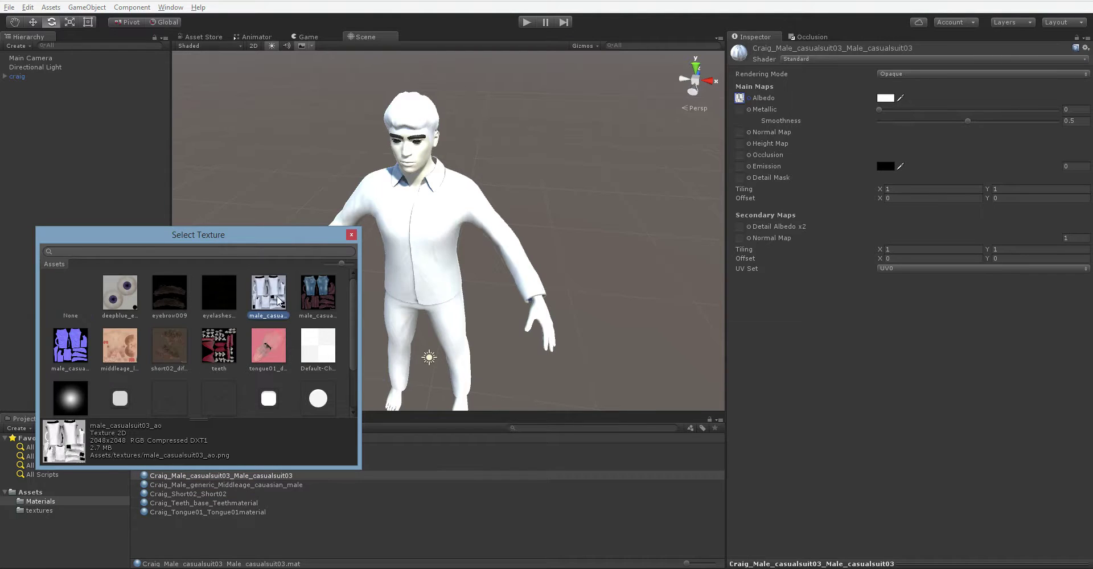
pyautogui.click(320, 295)
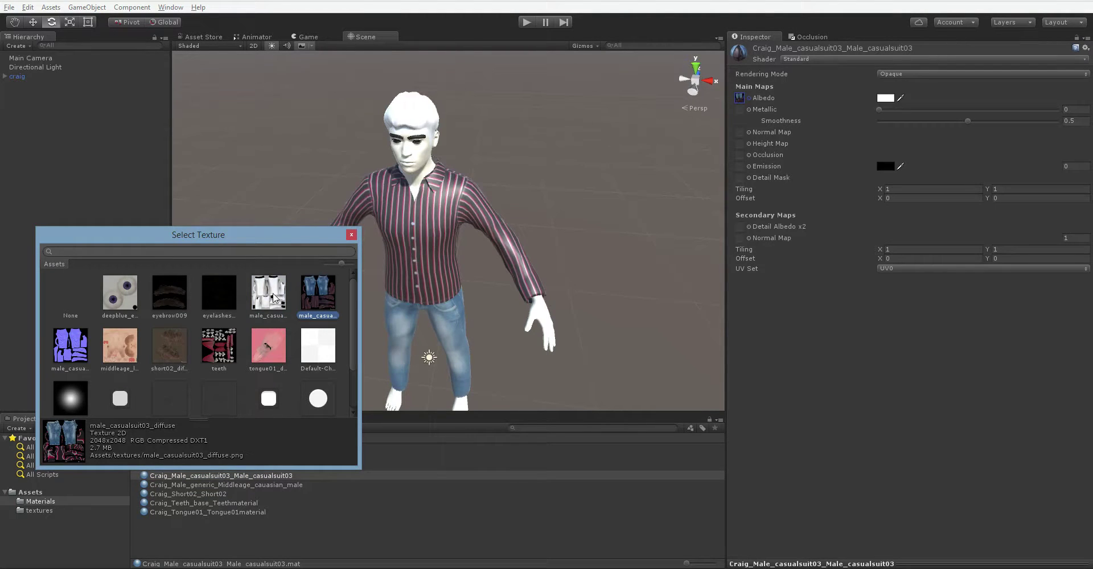
pyautogui.doubleClick(327, 293)
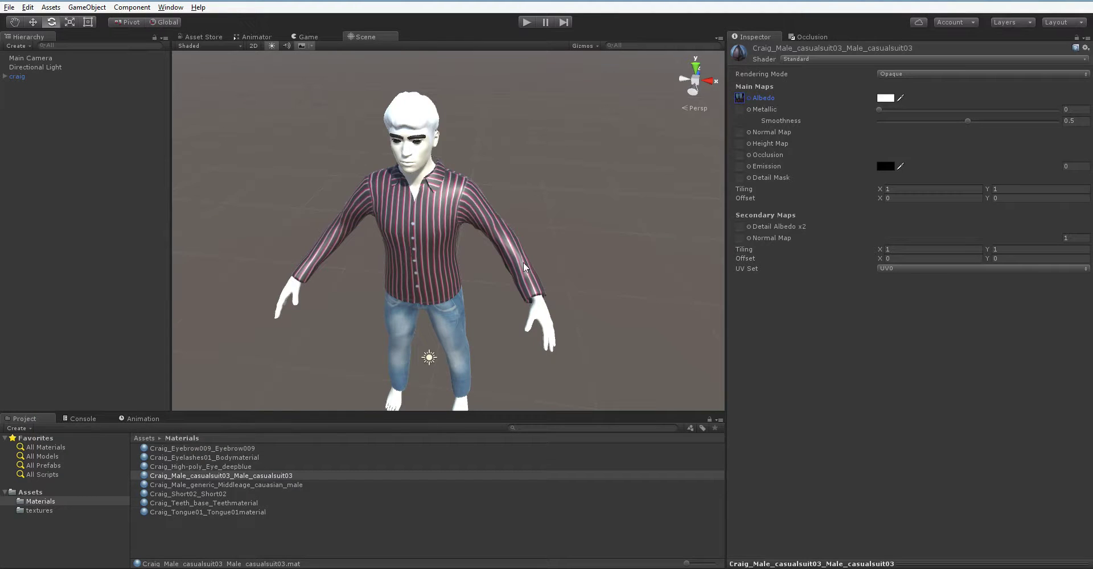
pyautogui.click(749, 132)
pyautogui.click(86, 346)
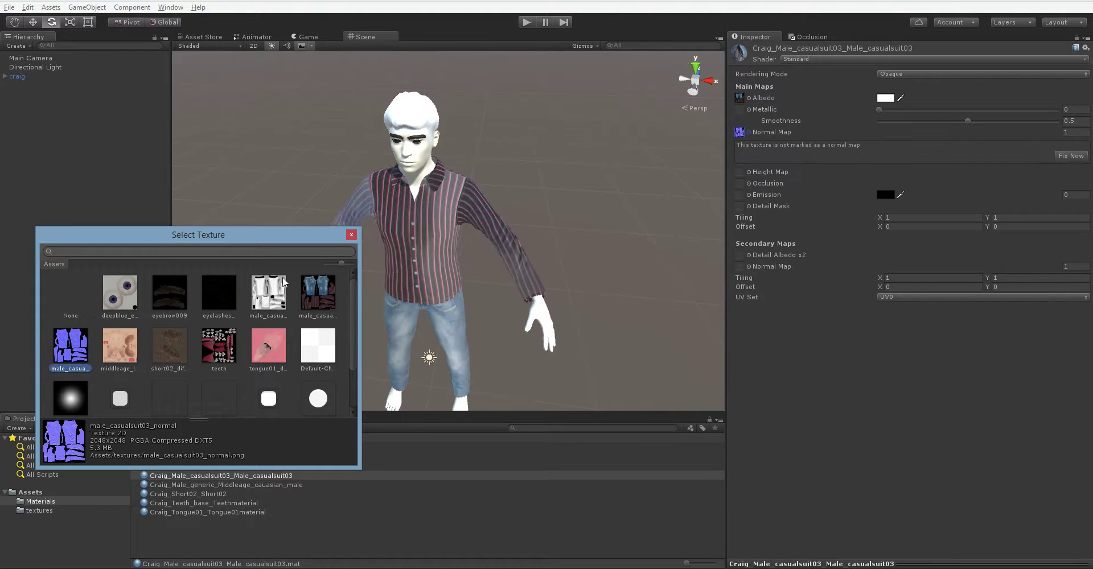
pyautogui.doubleClick(81, 360)
# Assign male_casualsuit03_ao as occlusion and fix the normal map texture setting.
pyautogui.click(750, 183)
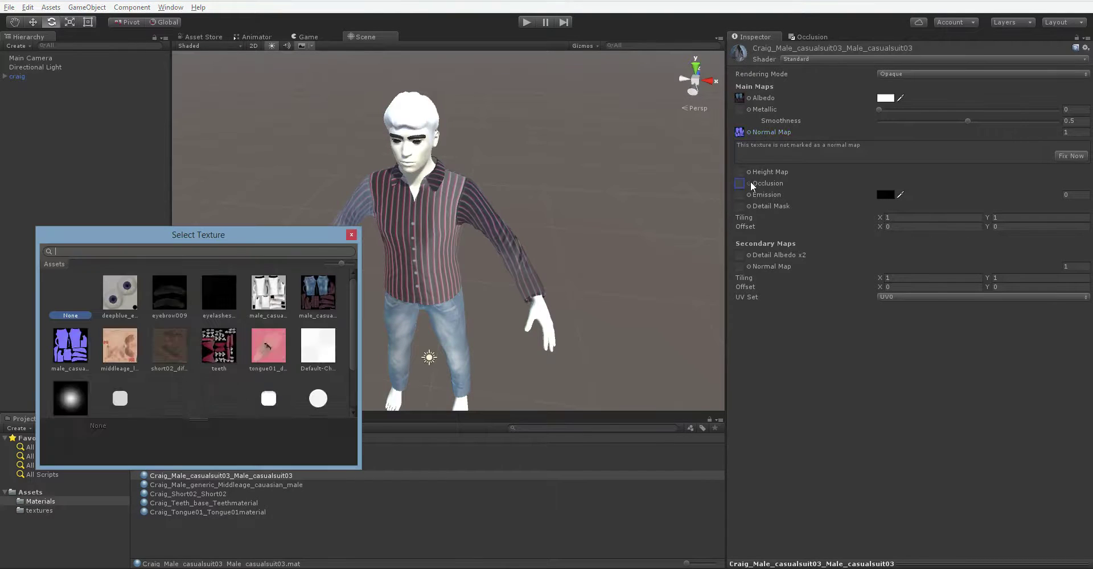
pyautogui.click(275, 293)
pyautogui.doubleClick(275, 293)
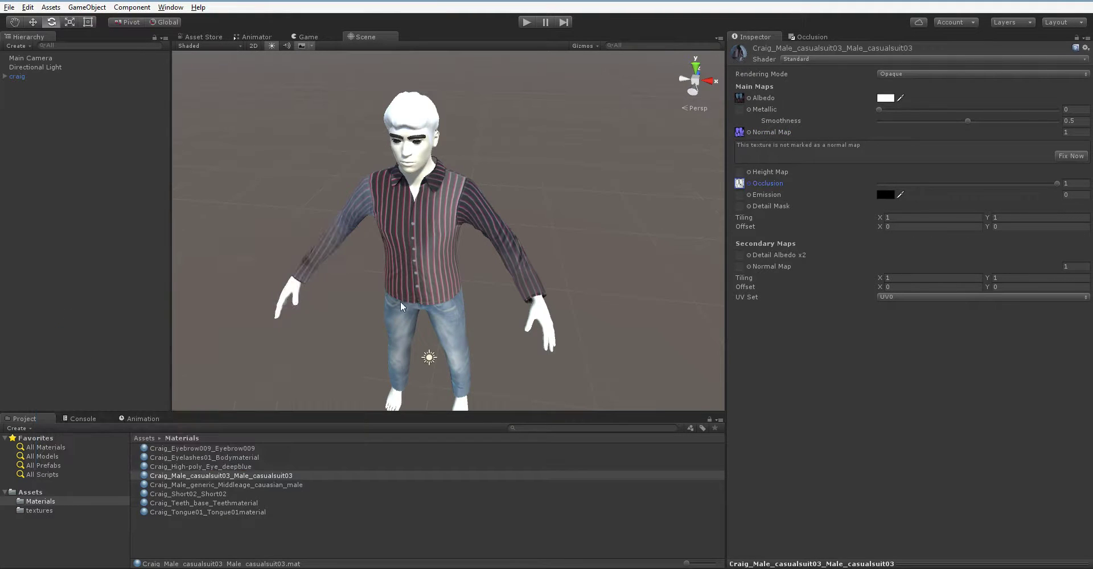
pyautogui.moveTo(415, 309)
pyautogui.keyDown('alt'); pyautogui.mouseDown()
pyautogui.moveTo(378, 346)
pyautogui.moveTo(246, 332)
pyautogui.moveTo(305, 391)
pyautogui.moveTo(393, 376)
pyautogui.moveTo(424, 325)
pyautogui.mouseUp(); pyautogui.keyUp('alt')
pyautogui.click(1070, 155)
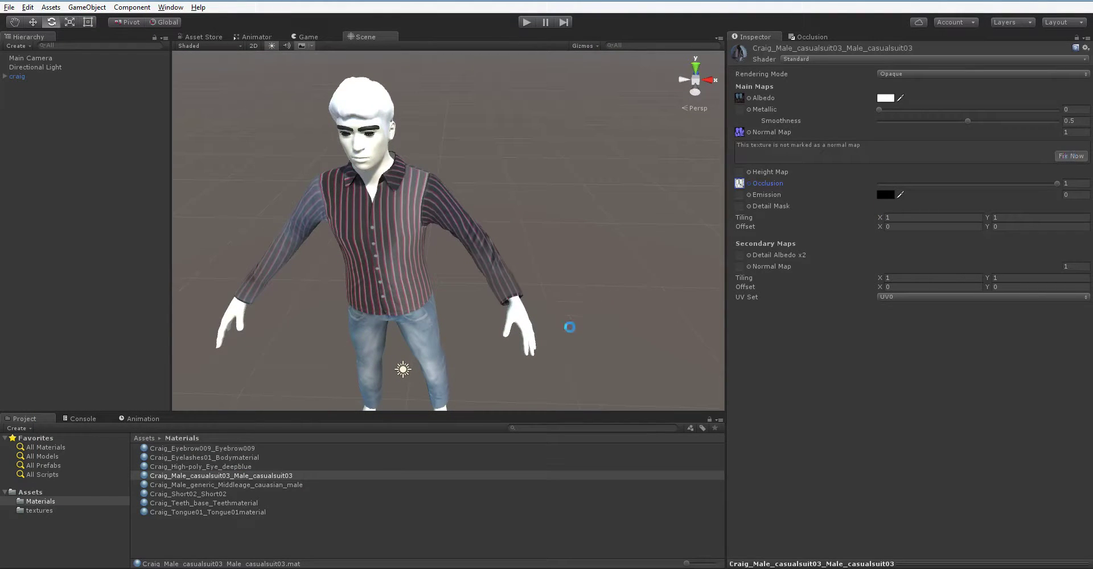
pyautogui.keyDown('alt'); pyautogui.moveTo(561, 331); pyautogui.dragTo(497, 333); pyautogui.keyUp('alt')
pyautogui.moveTo(497, 333); pyautogui.dragTo(469, 361, button='right')
pyautogui.click(337, 484)
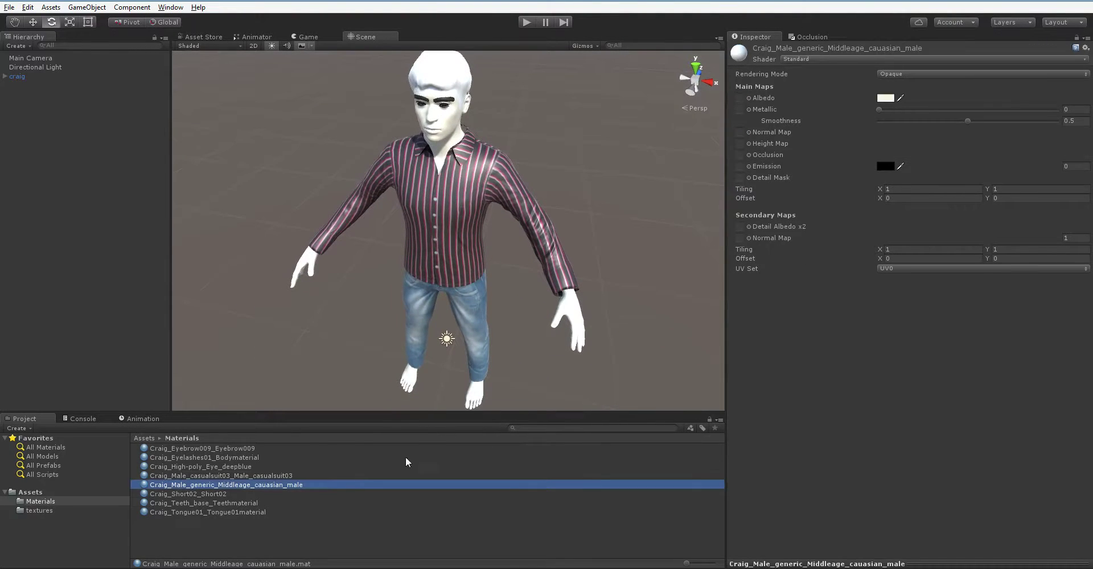
# Assign middleage_lightskinned_male_diffuse as the Middleage caucasian male material's albedo texture.
pyautogui.click(749, 98)
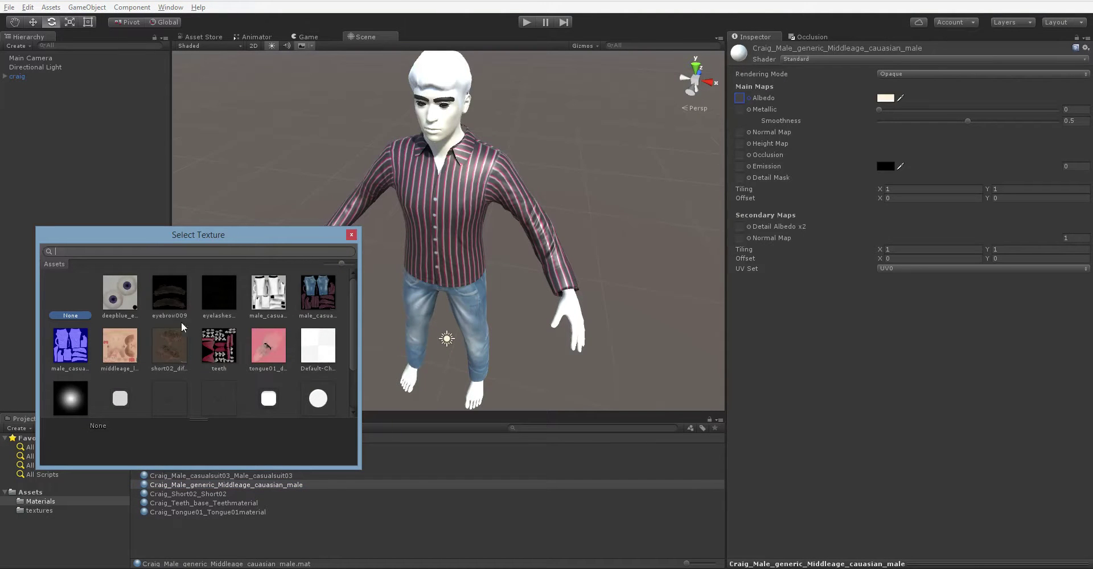
pyautogui.click(127, 345)
pyautogui.scroll(-2, 121, 377)
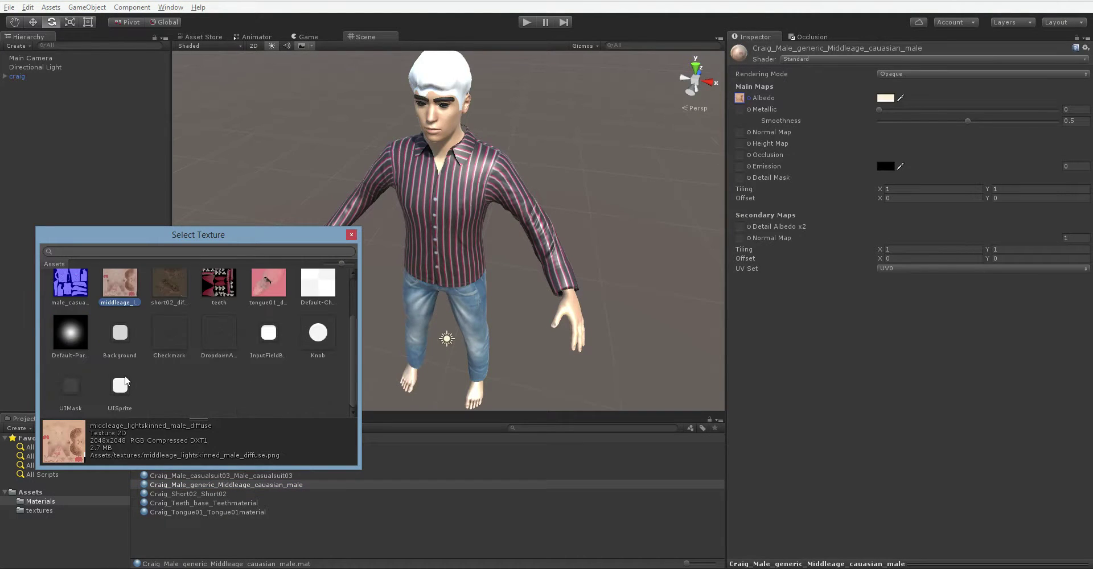
pyautogui.scroll(1, 124, 373)
pyautogui.scroll(1, 125, 373)
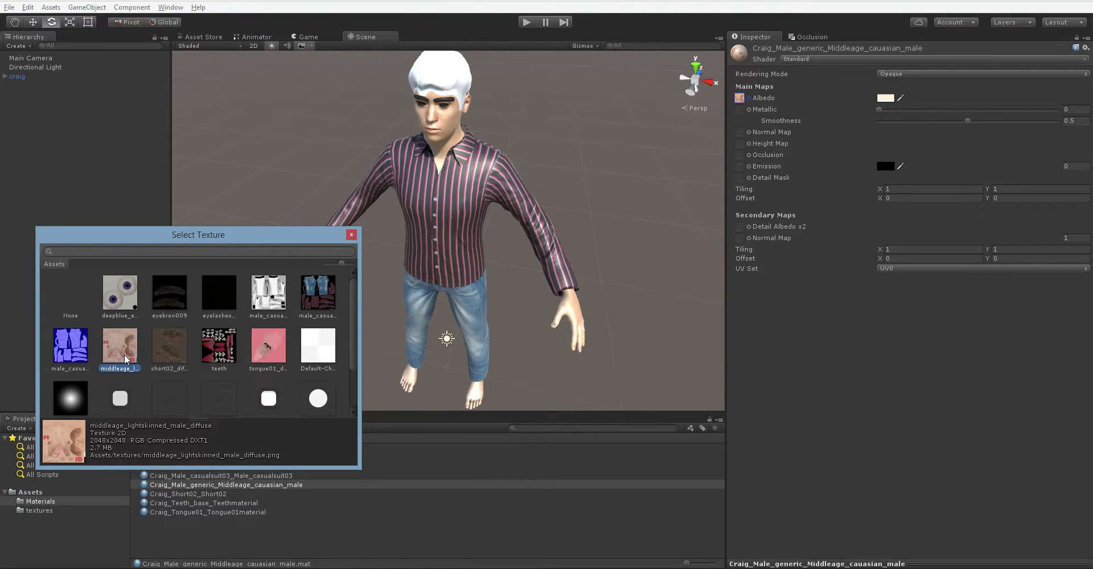
pyautogui.doubleClick(124, 354)
pyautogui.keyDown('alt'); pyautogui.moveTo(339, 332); pyautogui.dragTo(375, 264); pyautogui.keyUp('alt')
pyautogui.scroll(5, 375, 264)
pyautogui.scroll(-3, 382, 267)
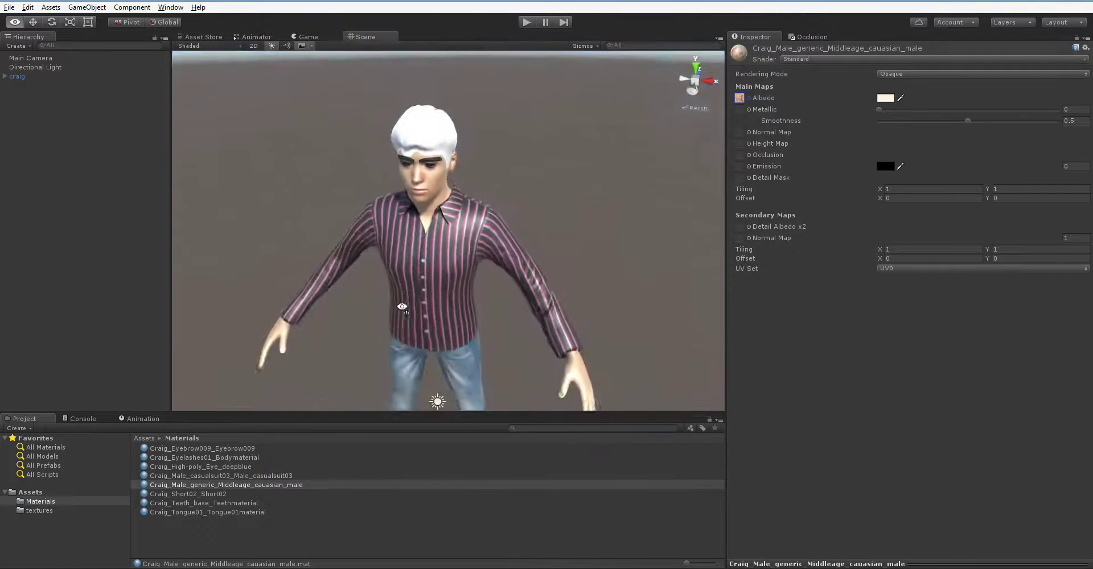
pyautogui.keyDown('alt'); pyautogui.moveTo(401, 307); pyautogui.dragTo(393, 319); pyautogui.keyUp('alt')
# Assign short02_diffuse as the Short02 hair material's albedo texture.
pyautogui.click(264, 494)
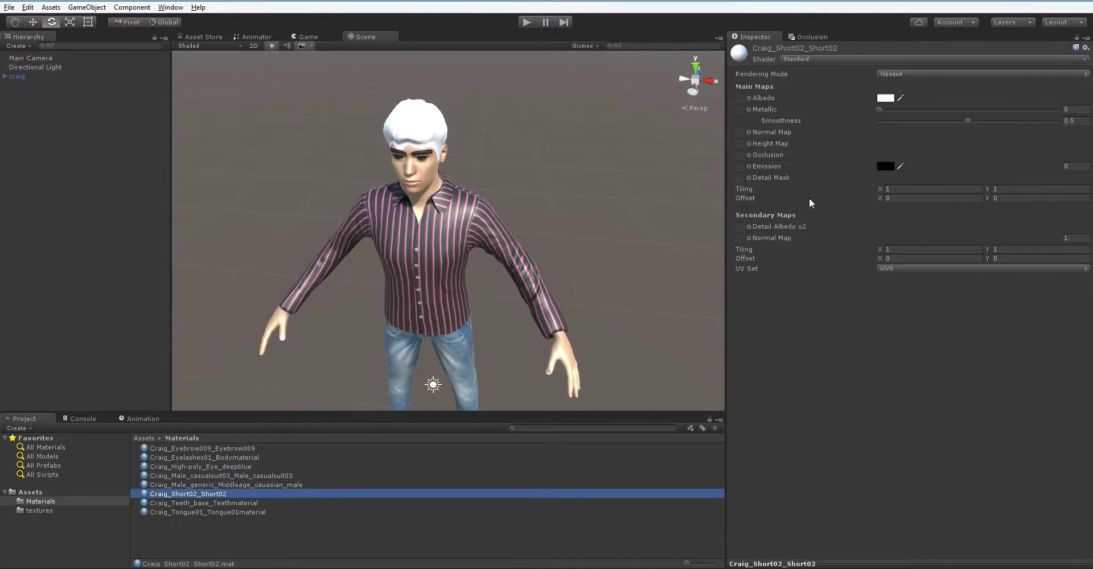
pyautogui.click(749, 99)
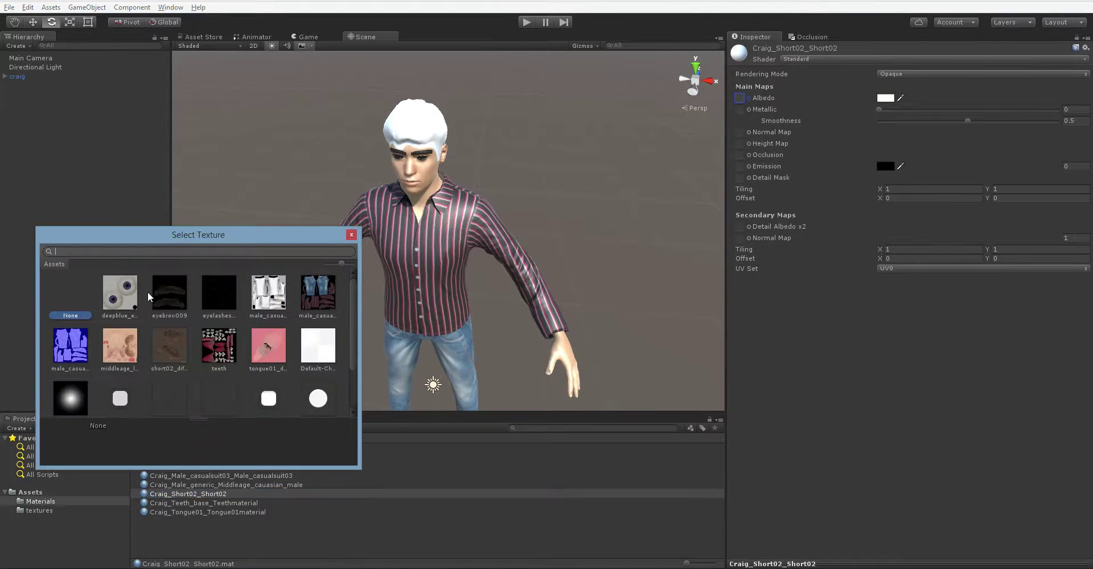
pyautogui.click(164, 352)
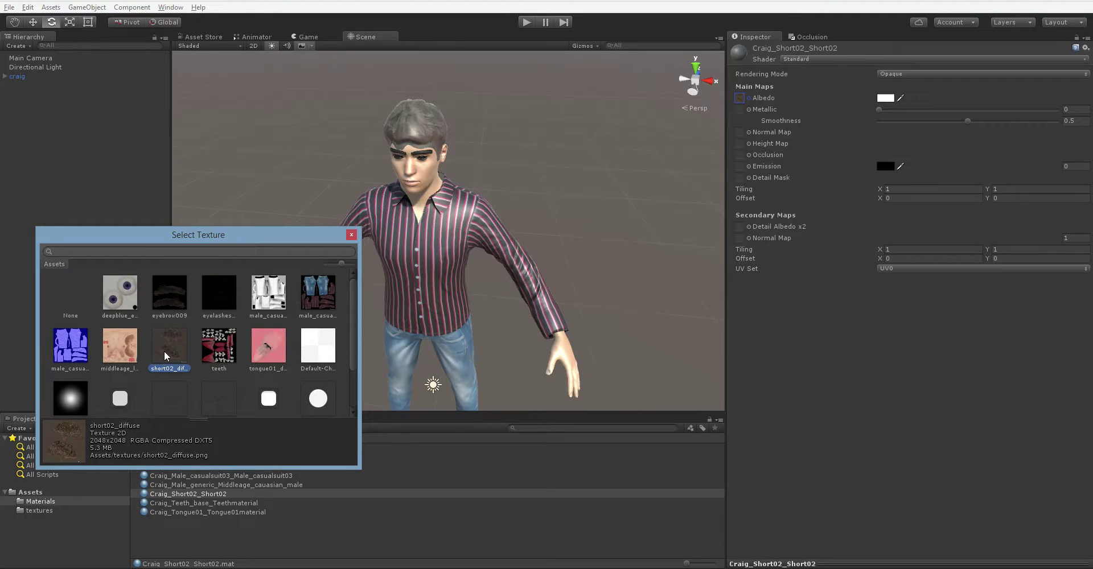
pyautogui.doubleClick(164, 351)
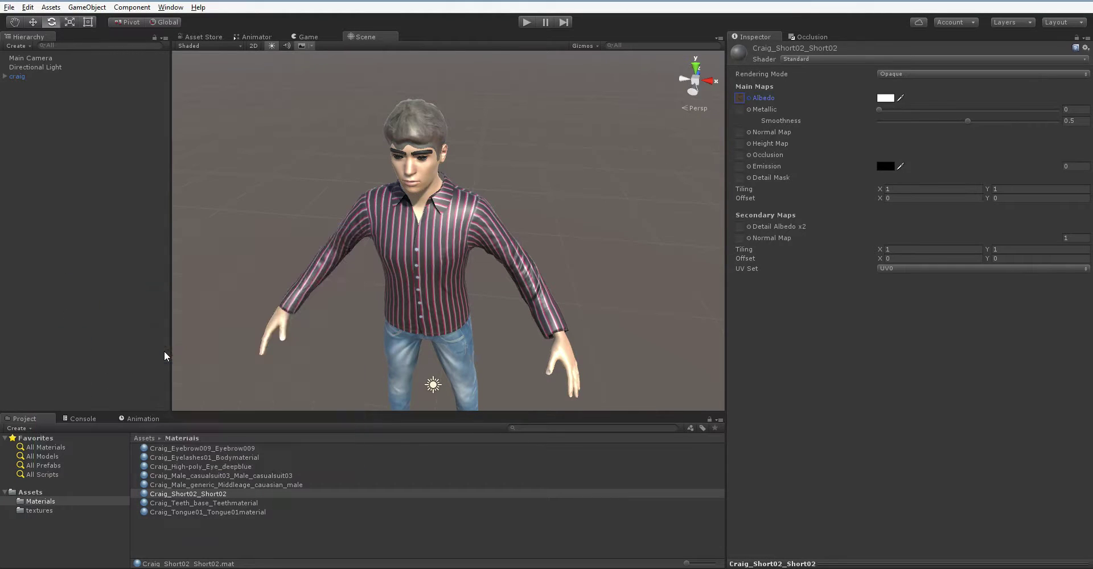
# Give the Teeth and Tongue01 materials the teeth and tongue01_diffuse albedo textures.
pyautogui.click(241, 503)
pyautogui.click(748, 100)
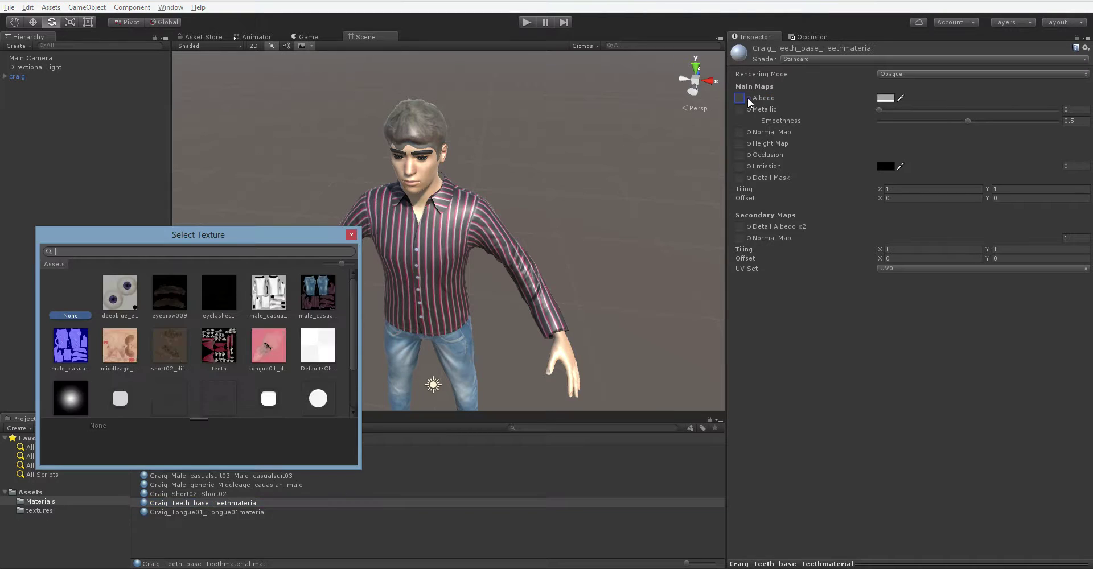
pyautogui.doubleClick(222, 345)
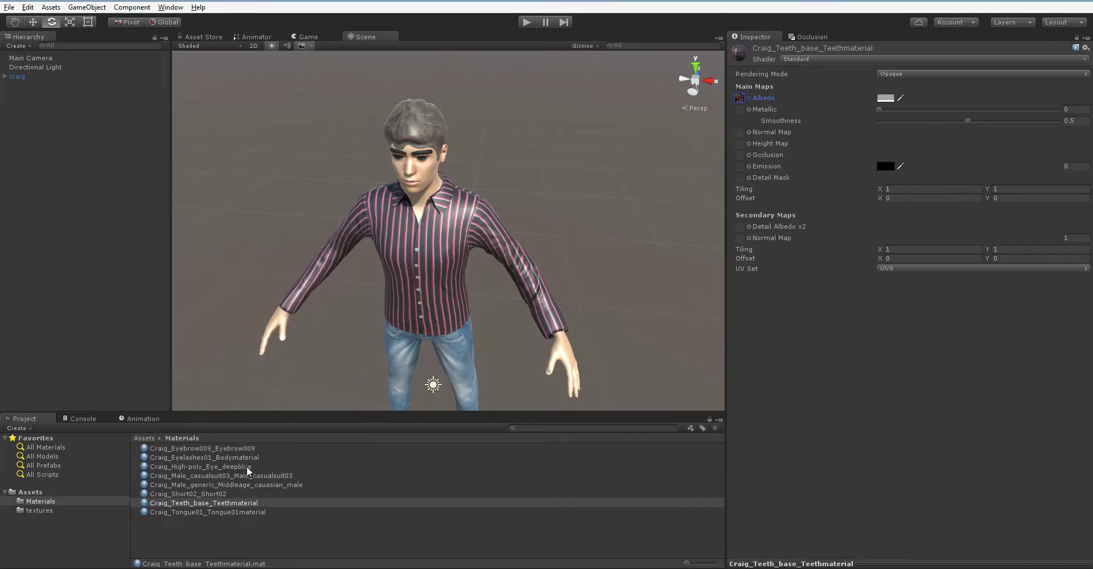
pyautogui.click(255, 512)
pyautogui.click(749, 99)
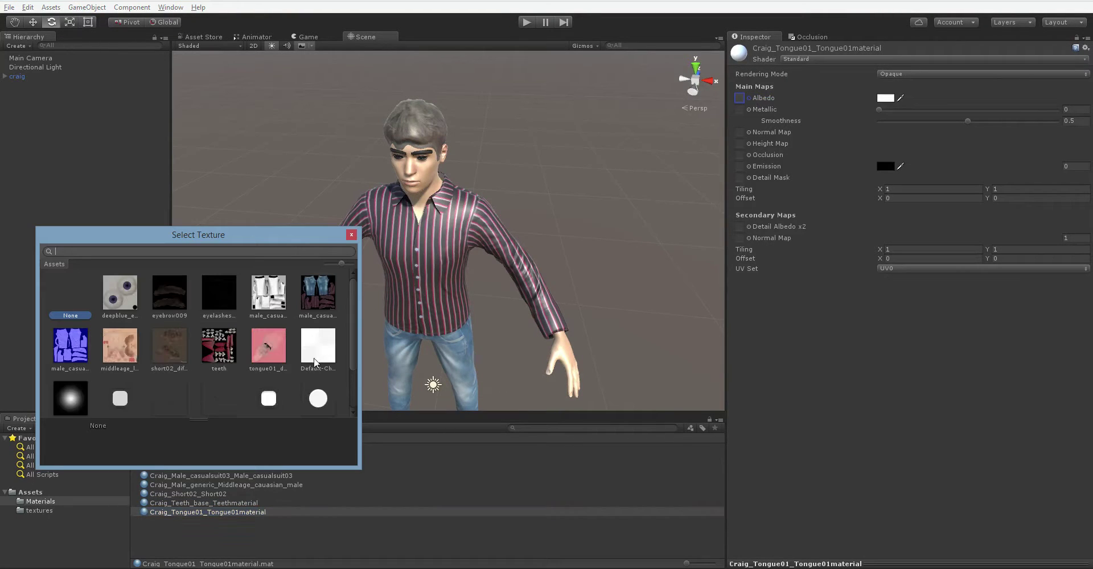
pyautogui.click(273, 348)
pyautogui.doubleClick(273, 347)
pyautogui.keyDown('alt'); pyautogui.moveTo(273, 347); pyautogui.dragTo(258, 251); pyautogui.keyUp('alt')
# Set the Craig_Eyebrow009 material to Fade rendering mode with smoothness 0.
pyautogui.press('e')
pyautogui.click(408, 172)
pyautogui.click(407, 169)
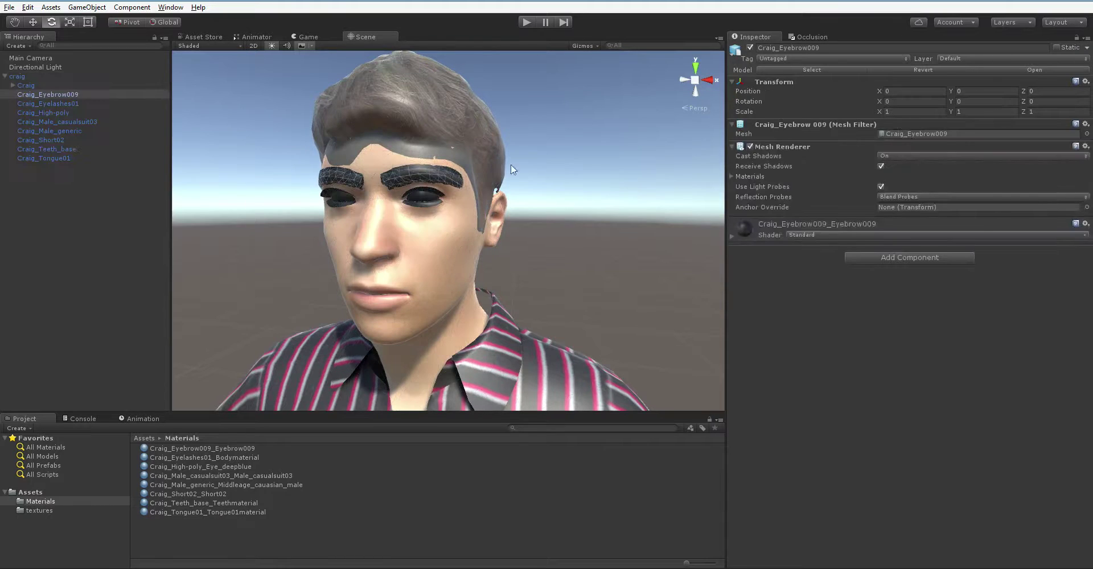
pyautogui.click(731, 235)
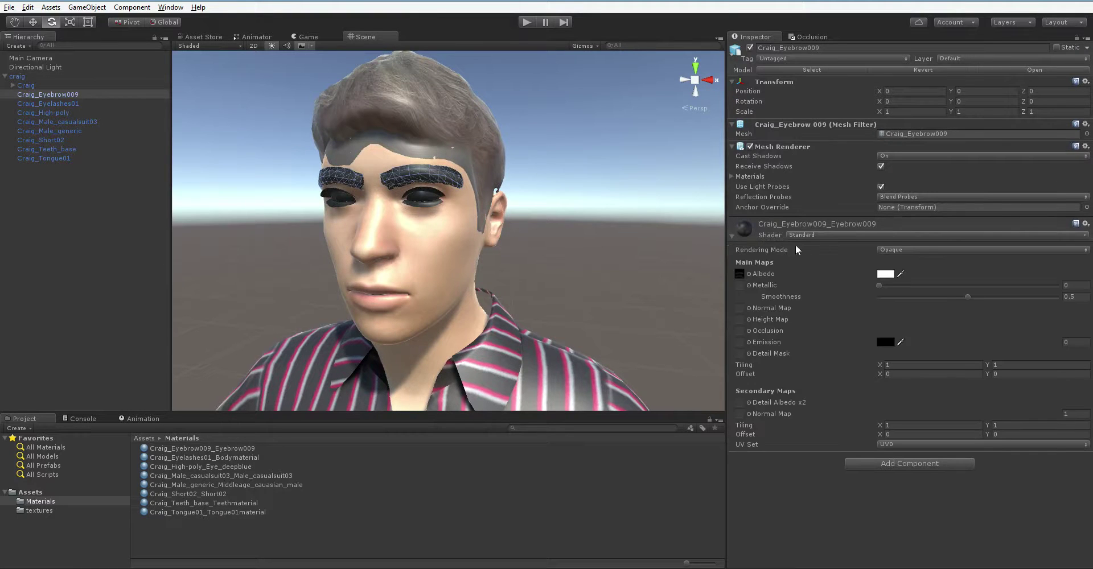
pyautogui.click(902, 250)
pyautogui.click(911, 292)
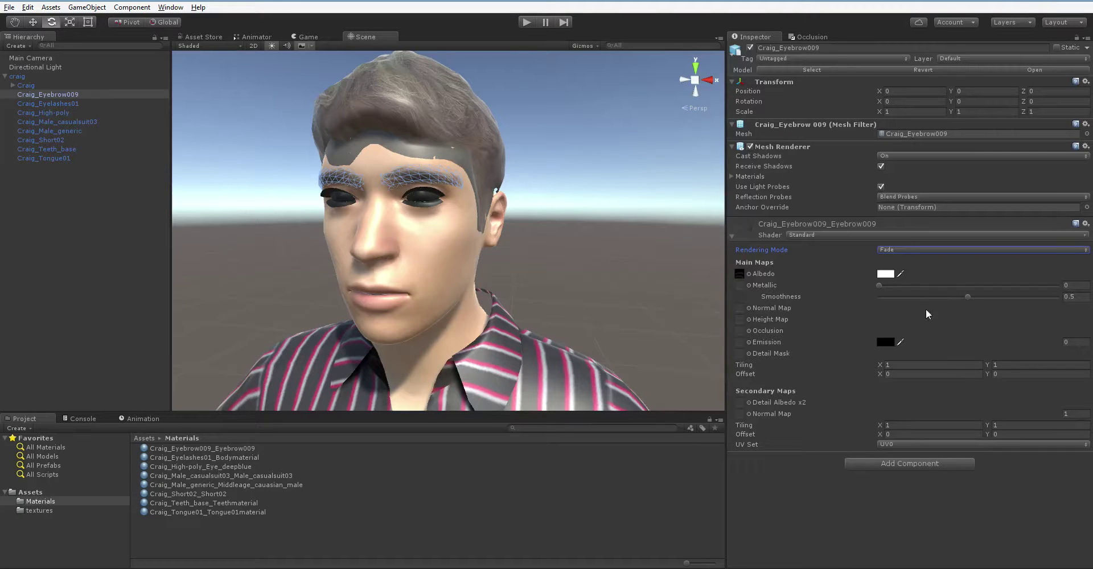
pyautogui.moveTo(965, 297); pyautogui.dragTo(816, 289)
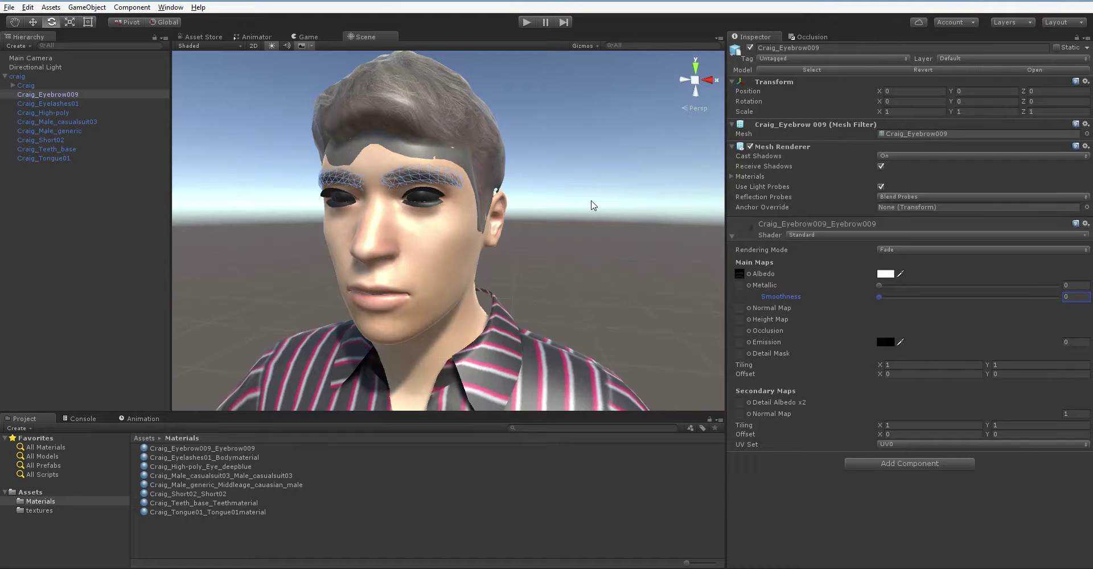
# Set the Craig_Eyelashes01 material to Fade rendering mode with smoothness 0.
pyautogui.click(426, 204)
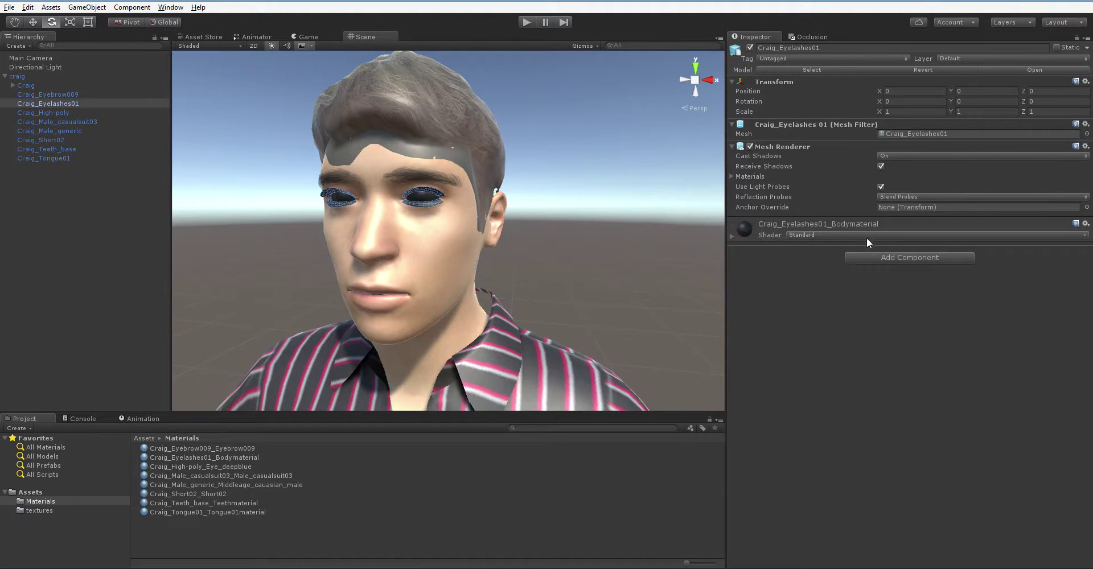
pyautogui.click(808, 235)
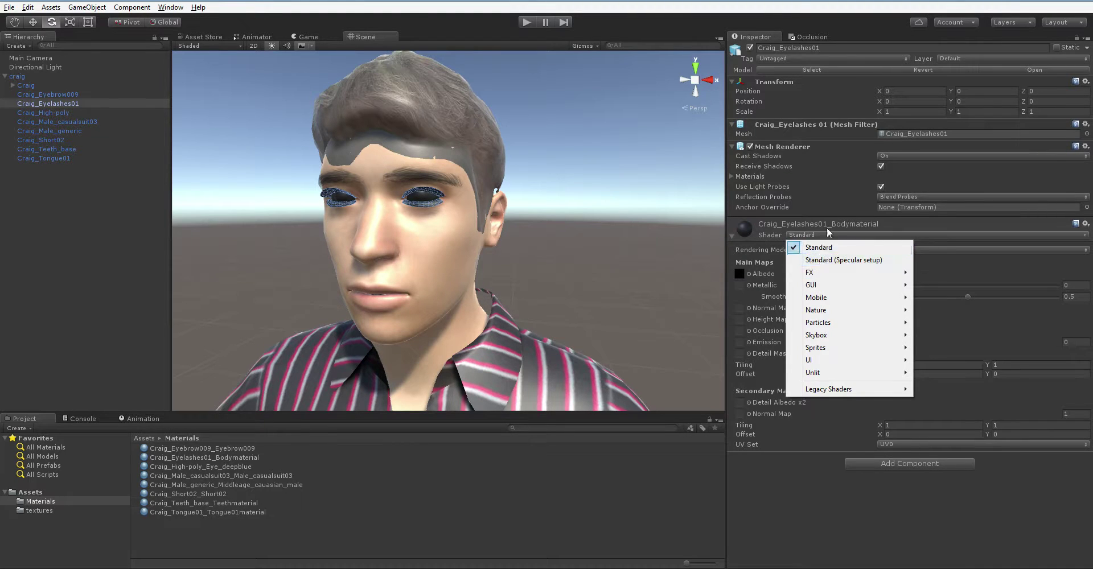
pyautogui.click(828, 226)
pyautogui.click(872, 225)
pyautogui.click(898, 250)
pyautogui.click(904, 278)
pyautogui.moveTo(883, 295); pyautogui.dragTo(876, 301)
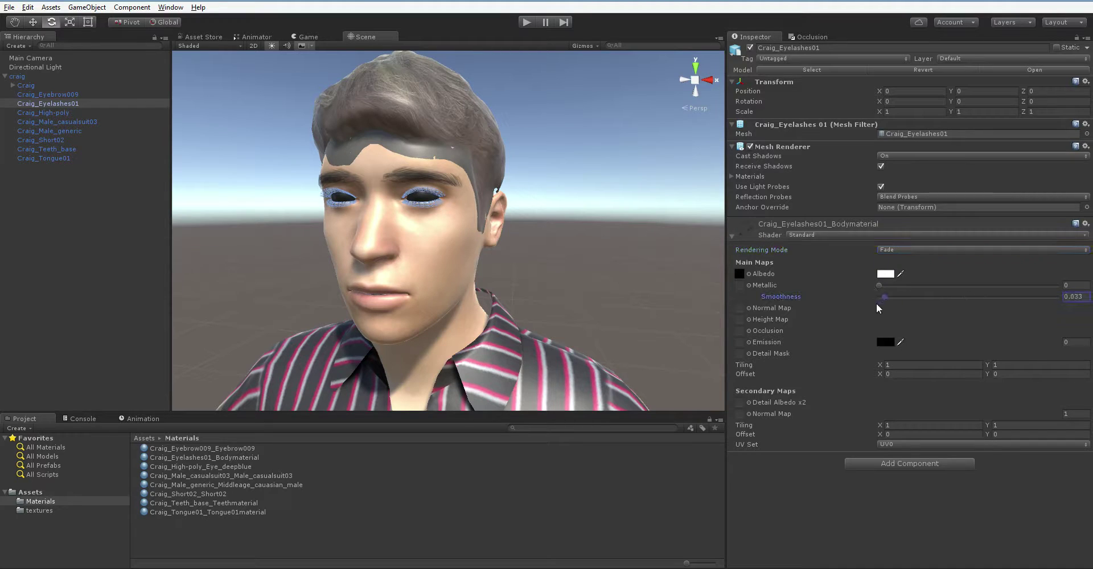
# Switch the High-poly Eye_deepblue material's rendering mode to Fade, keeping the Standard shader.
pyautogui.click(422, 196)
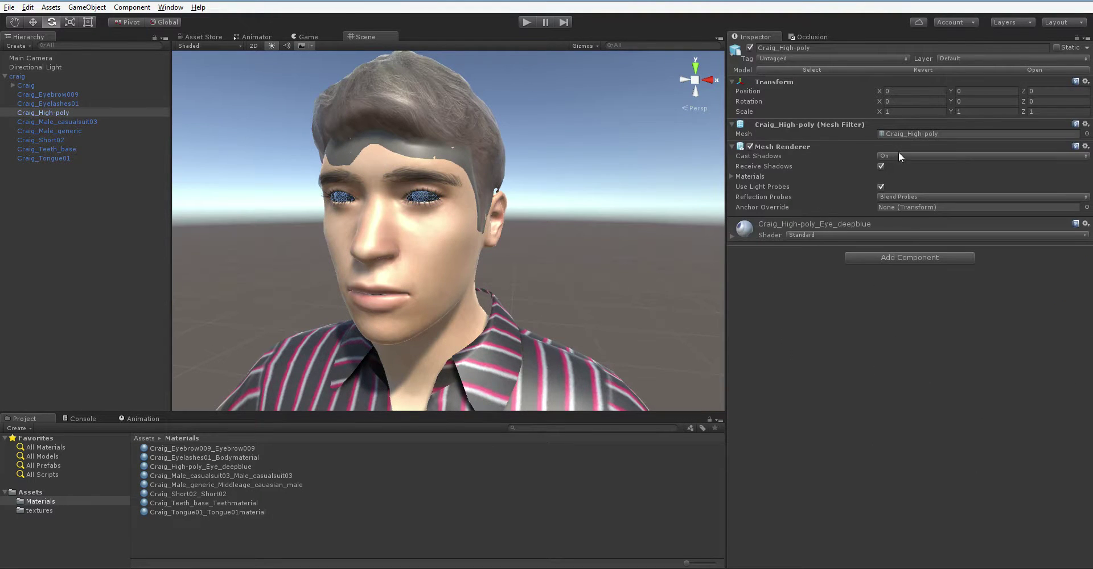
pyautogui.click(899, 155)
pyautogui.click(735, 240)
pyautogui.click(827, 235)
pyautogui.click(753, 251)
pyautogui.click(740, 237)
pyautogui.click(826, 235)
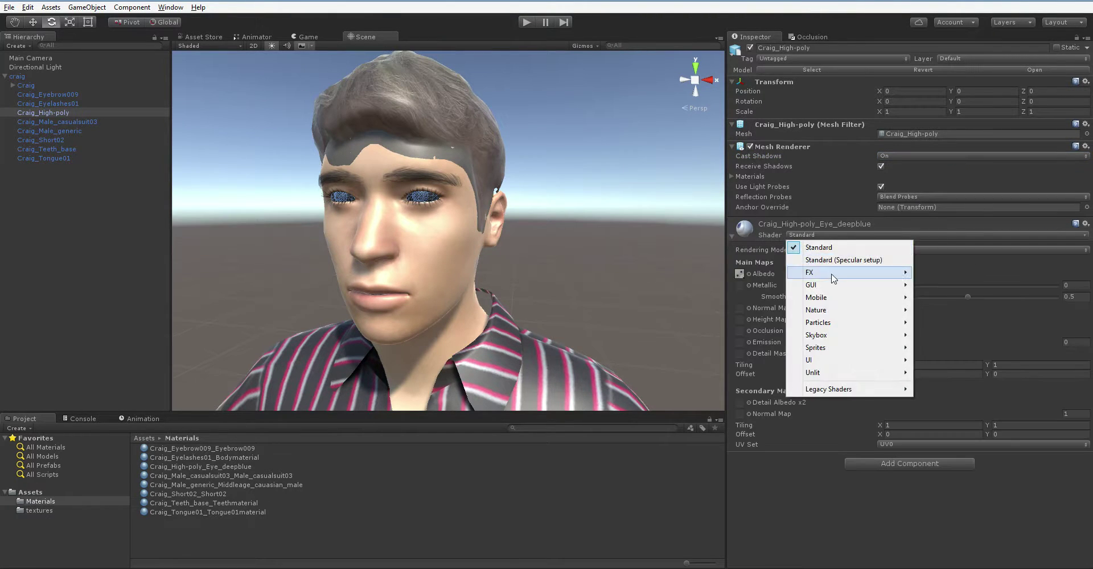
pyautogui.moveTo(837, 275)
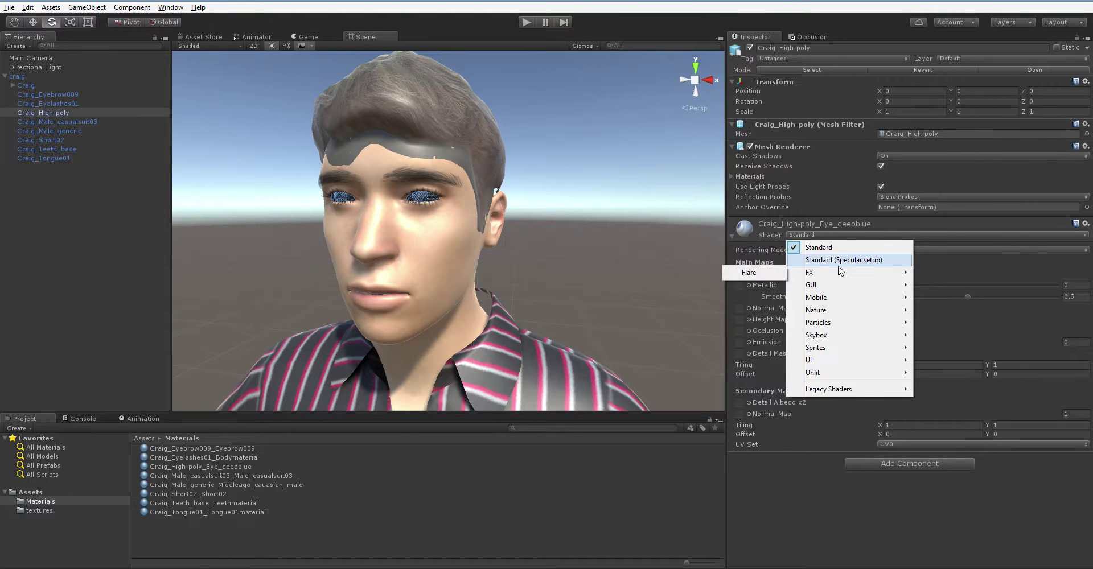
pyautogui.click(972, 266)
pyautogui.click(961, 250)
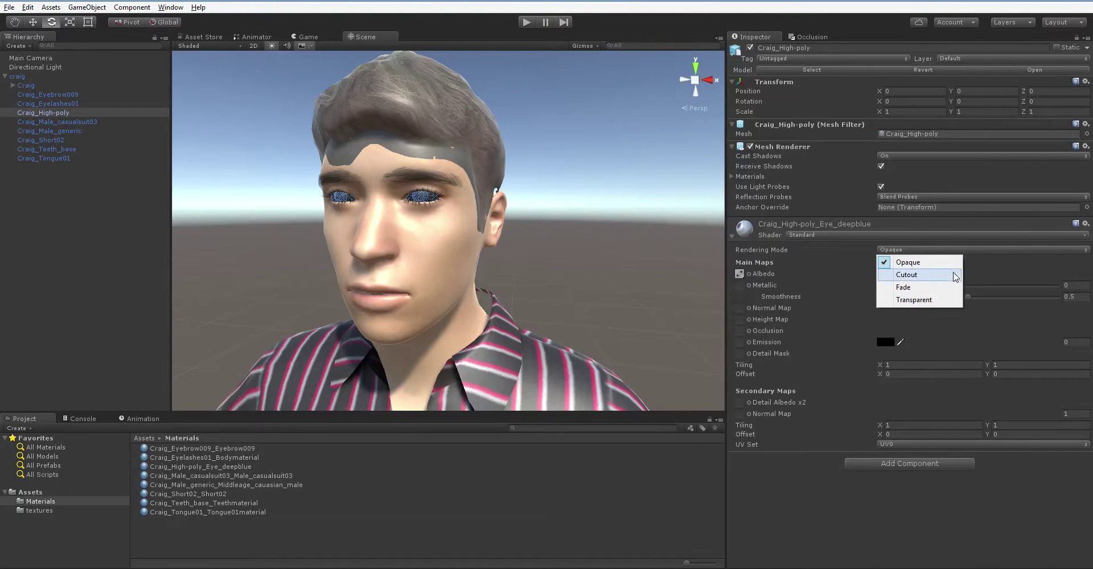
pyautogui.click(946, 288)
pyautogui.keyDown('alt'); pyautogui.moveTo(603, 257); pyautogui.dragTo(630, 223); pyautogui.keyUp('alt')
pyautogui.scroll(5, 696, 240)
# Give the deepblue eye material smoothness 0.886 and metallic 0.08 for glossier eyes.
pyautogui.press('e')
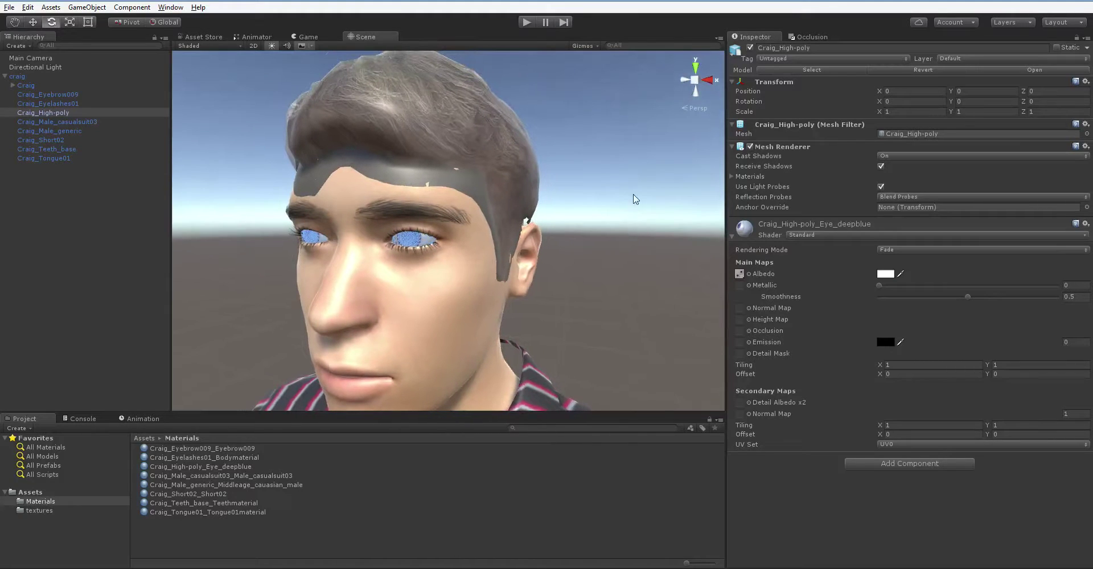
pyautogui.click(513, 321)
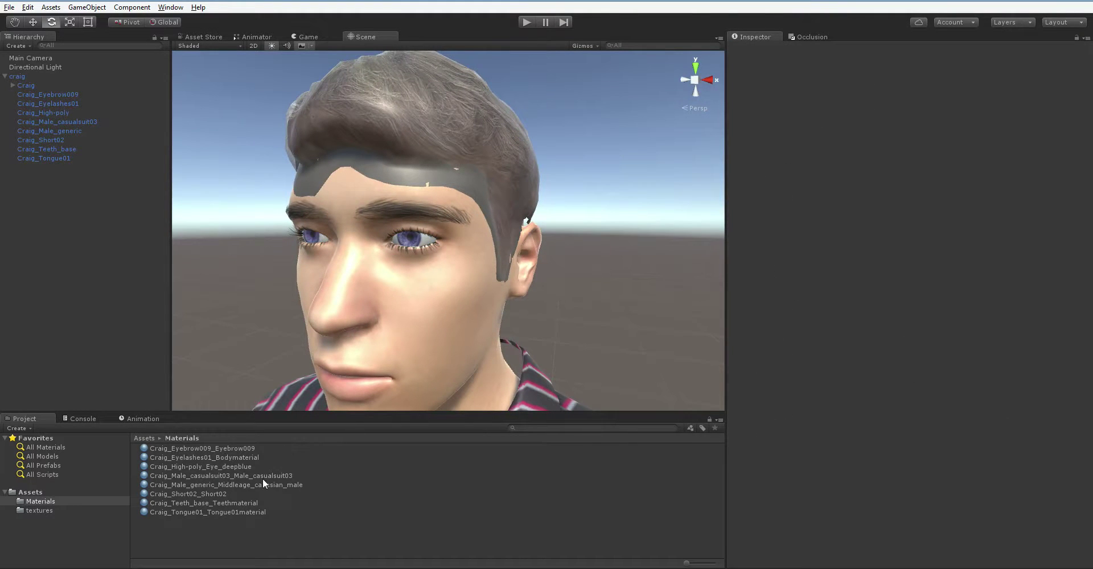
pyautogui.click(198, 467)
pyautogui.keyDown('alt'); pyautogui.moveTo(411, 259); pyautogui.dragTo(496, 374); pyautogui.keyUp('alt')
pyautogui.scroll(5, 500, 347)
pyautogui.keyDown('alt'); pyautogui.moveTo(504, 322); pyautogui.dragTo(464, 242); pyautogui.keyUp('alt')
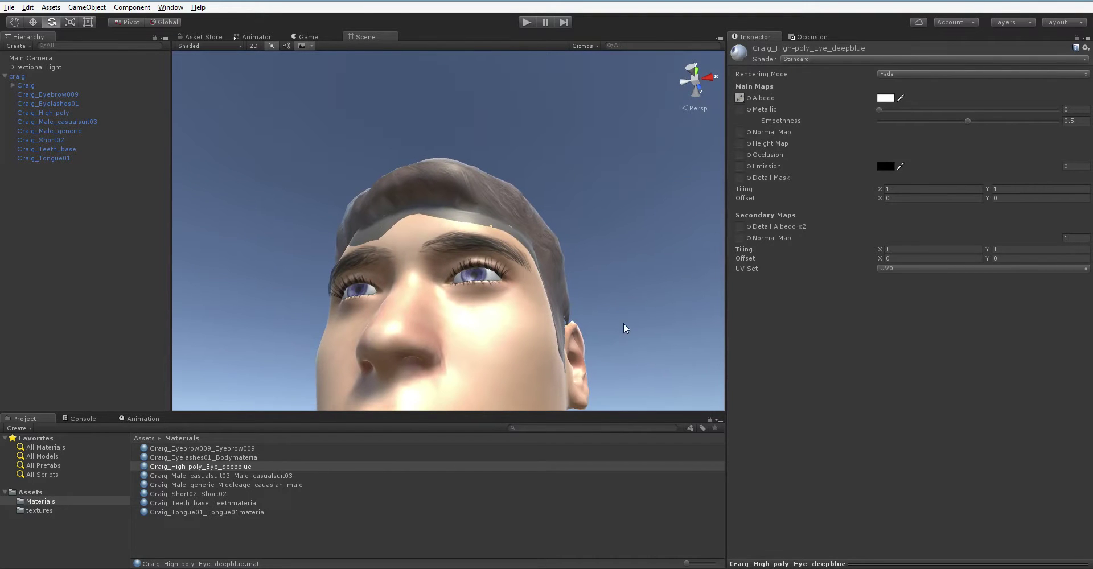
pyautogui.moveTo(969, 122); pyautogui.dragTo(1036, 121)
pyautogui.moveTo(879, 108); pyautogui.dragTo(901, 126)
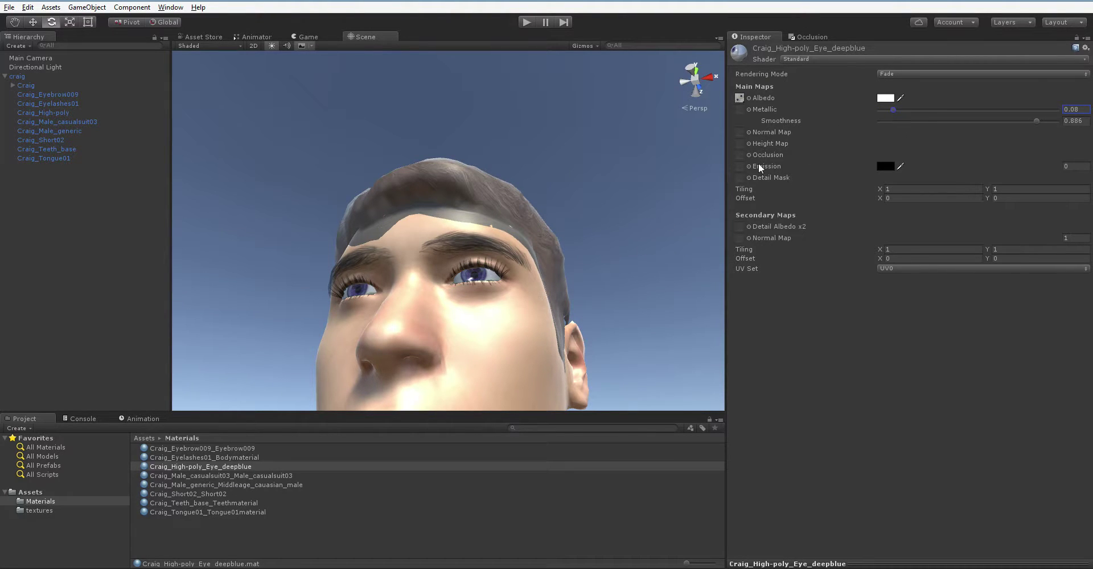
pyautogui.keyDown('alt'); pyautogui.moveTo(657, 221); pyautogui.dragTo(624, 298); pyautogui.keyUp('alt')
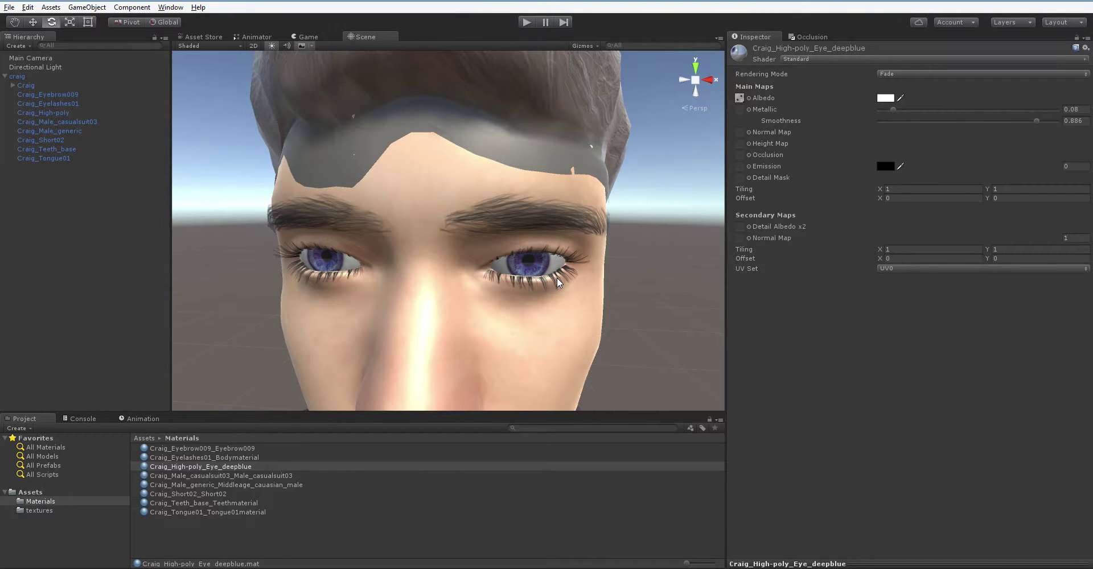
pyautogui.scroll(-5, 493, 303)
pyautogui.scroll(1, 471, 320)
# Select the Middleage caucasian male skin material in the Project assets.
pyautogui.click(457, 279)
pyautogui.click(467, 271)
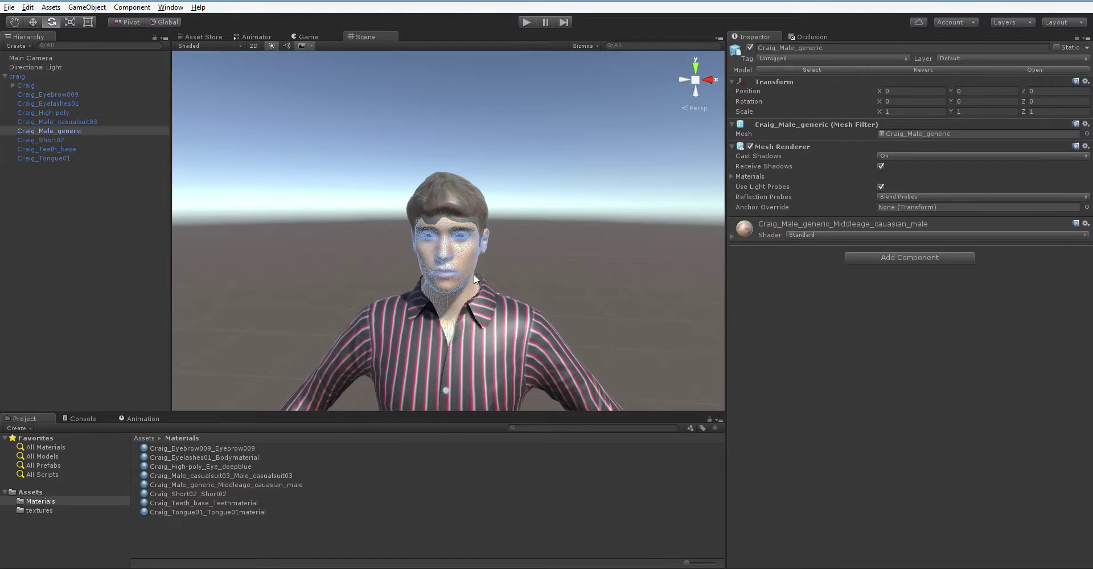
pyautogui.moveTo(714, 268); pyautogui.dragTo(661, 291, button='right')
pyautogui.click(731, 236)
pyautogui.click(544, 319)
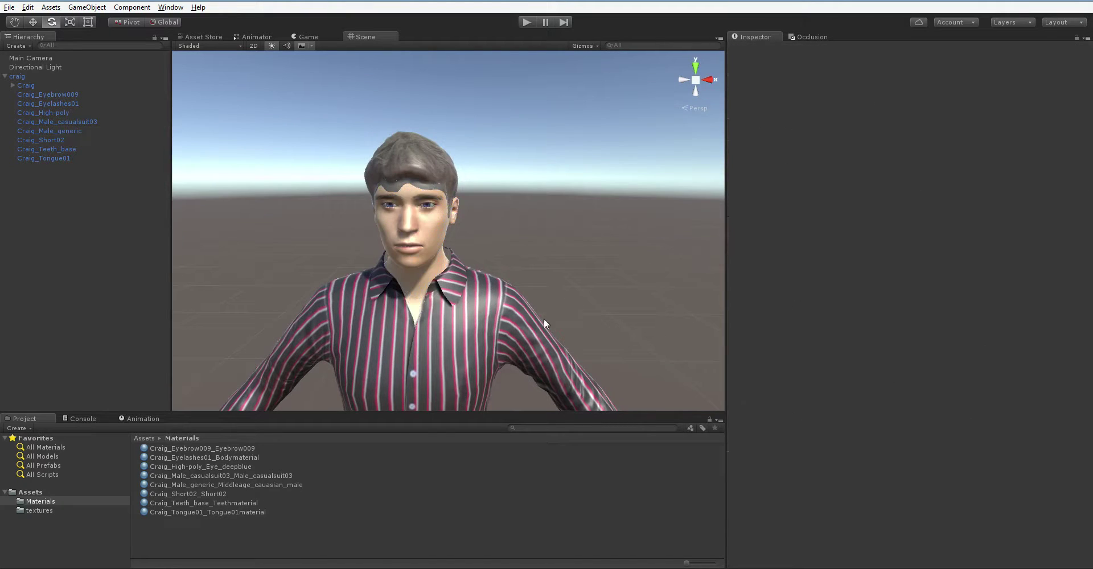
pyautogui.click(267, 476)
pyautogui.click(269, 484)
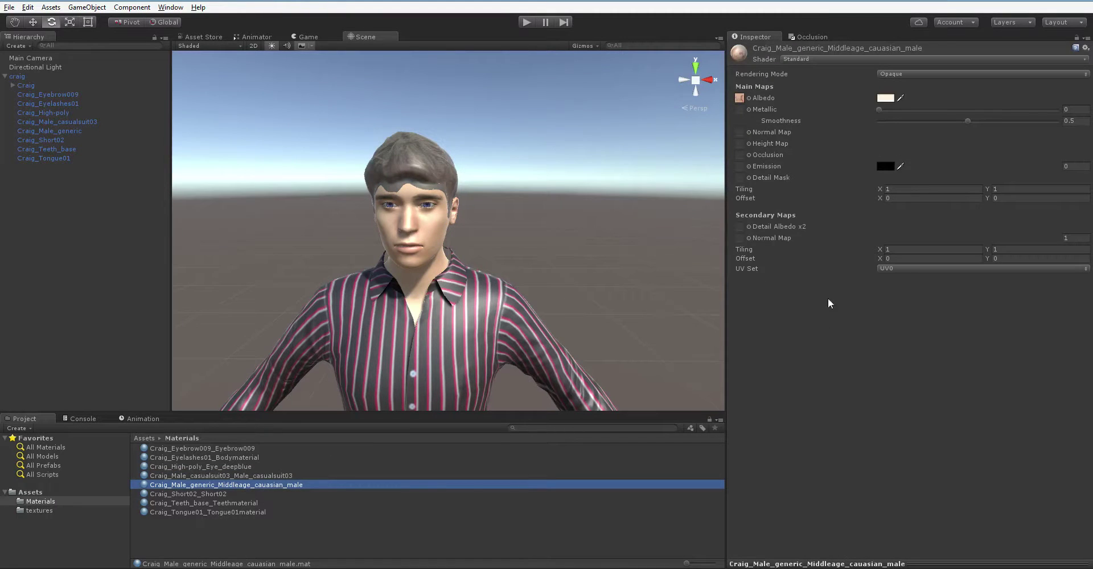
# Lower the skin's smoothness to 0.139 and leave metallic at 0 after testing it.
pyautogui.moveTo(966, 120); pyautogui.dragTo(913, 119)
pyautogui.keyDown('alt'); pyautogui.moveTo(649, 273); pyautogui.dragTo(496, 265); pyautogui.keyUp('alt')
pyautogui.moveTo(903, 123); pyautogui.dragTo(906, 120)
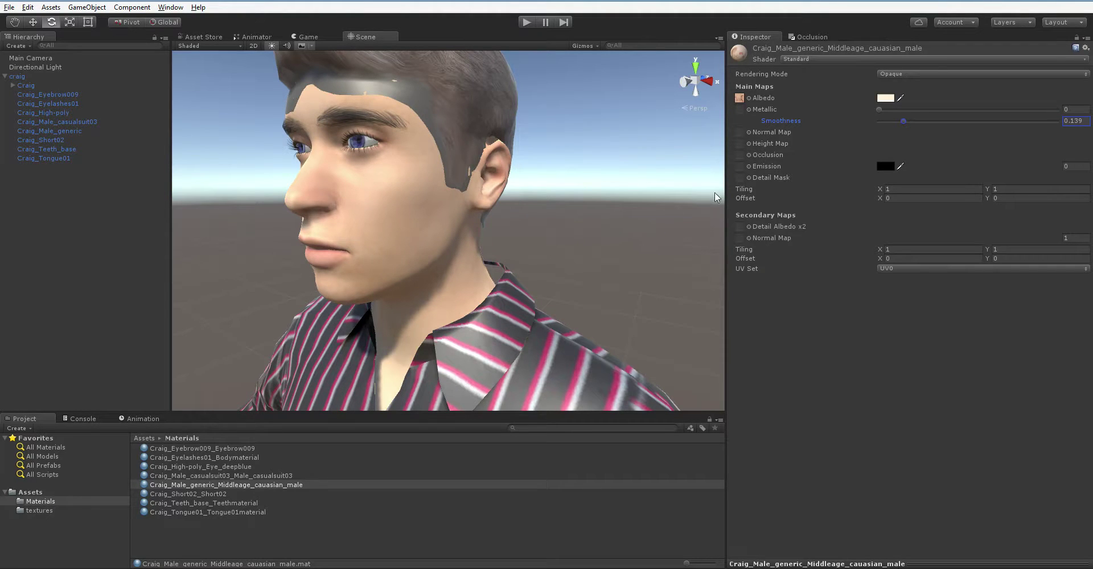
pyautogui.moveTo(880, 109); pyautogui.dragTo(760, 115)
pyautogui.keyDown('alt'); pyautogui.moveTo(620, 177); pyautogui.dragTo(572, 230); pyautogui.keyUp('alt')
pyautogui.scroll(6, 572, 244)
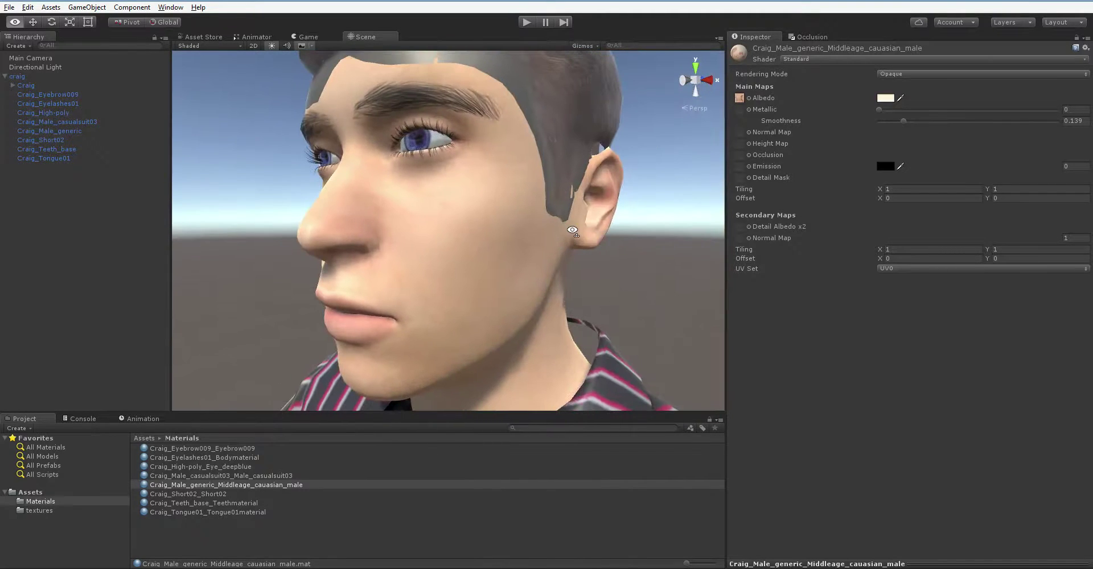
pyautogui.scroll(-5, 572, 230)
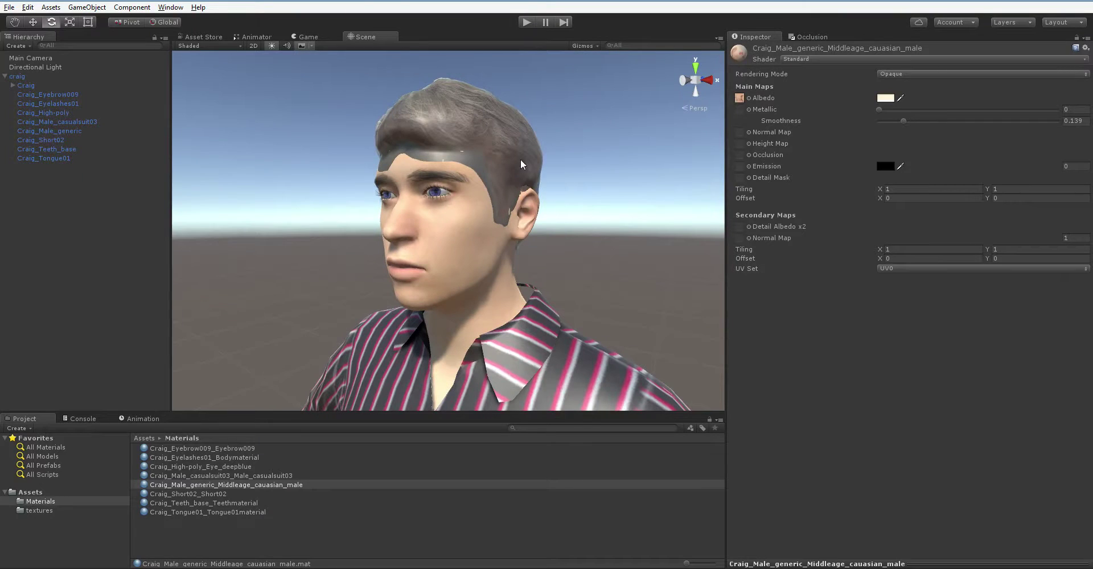
# Reduce the Craig_Male_casualsuit03 shirt material's smoothness to 0.
pyautogui.click(550, 336)
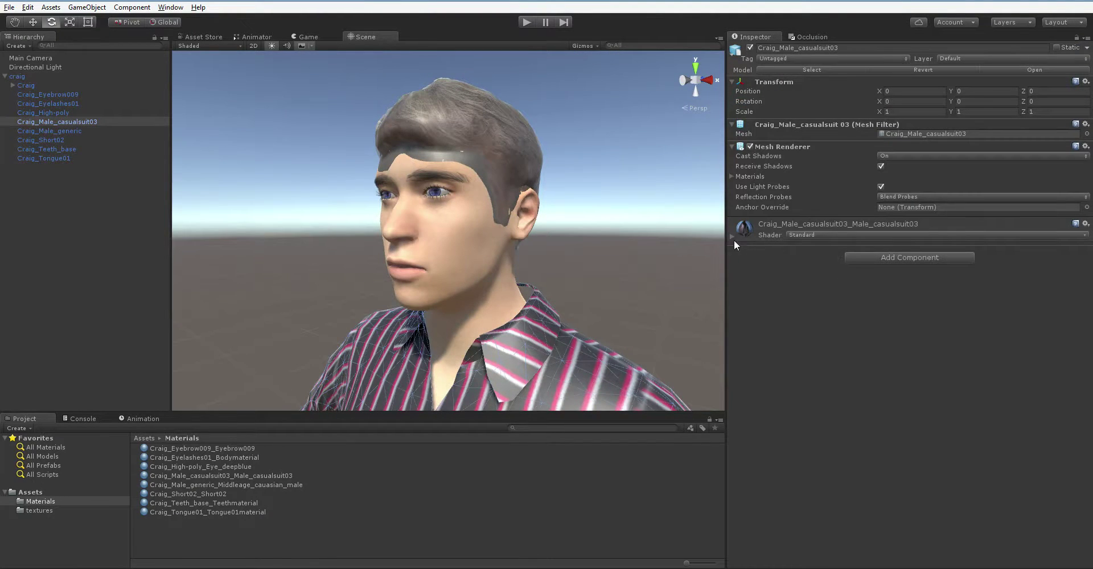
pyautogui.click(731, 236)
pyautogui.keyDown('alt'); pyautogui.moveTo(596, 256); pyautogui.dragTo(637, 347, button='right'); pyautogui.keyUp('alt')
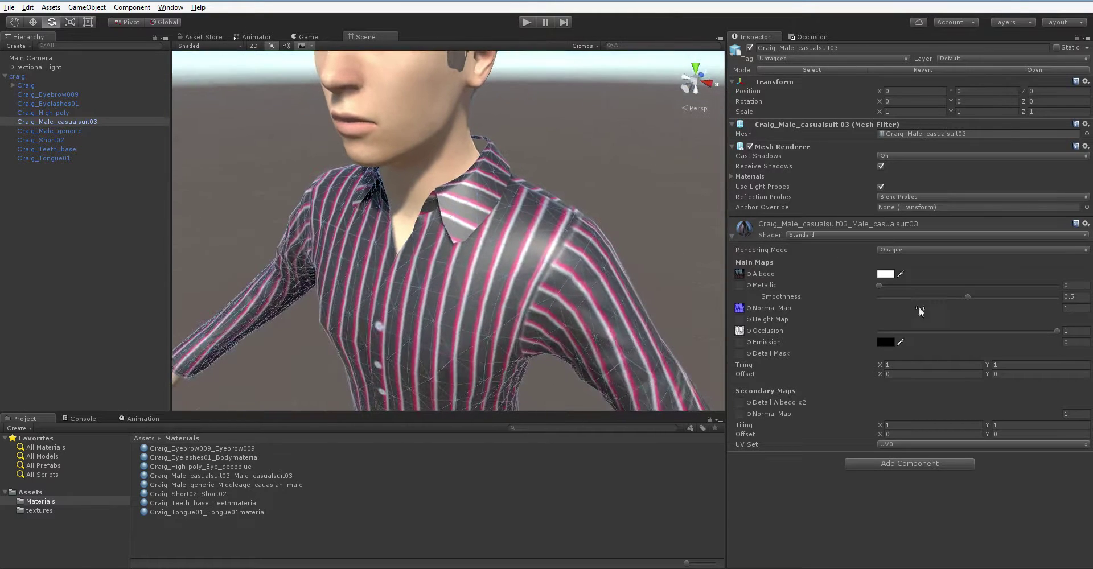
pyautogui.moveTo(967, 296); pyautogui.dragTo(842, 295)
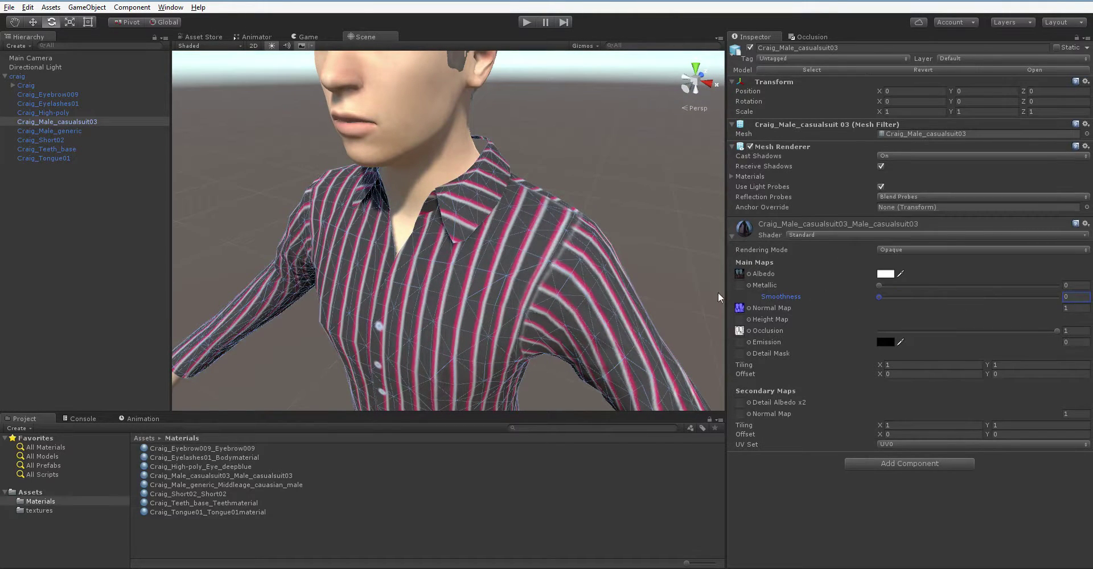
pyautogui.scroll(-5, 657, 291)
pyautogui.keyDown('alt'); pyautogui.moveTo(626, 302); pyautogui.dragTo(622, 254); pyautogui.keyUp('alt')
pyautogui.moveTo(621, 255); pyautogui.dragTo(686, 315, button='right')
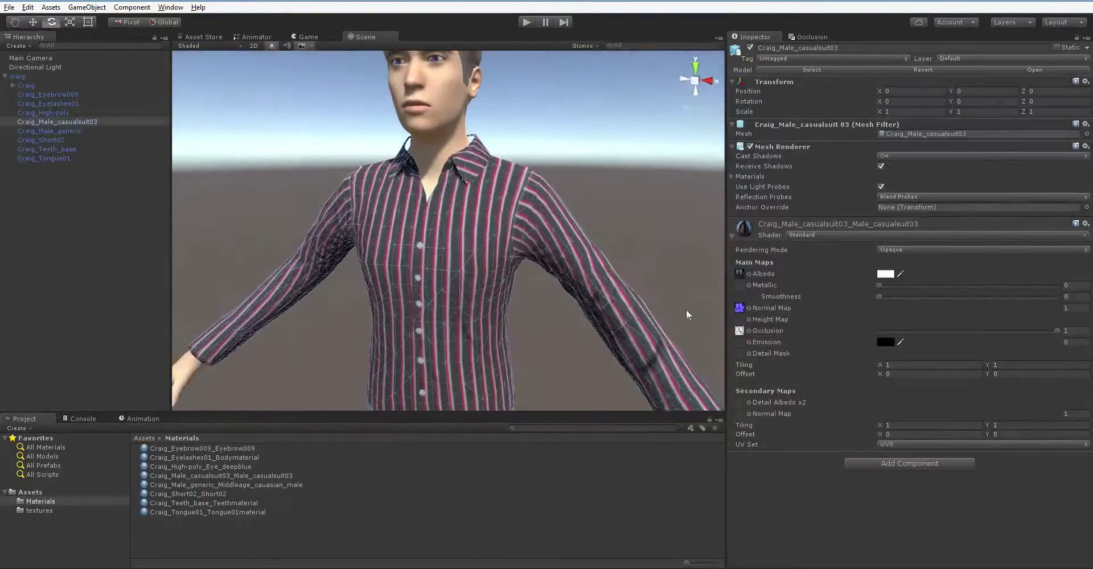
# Browse the shirt's Detail Albedo textures without assigning one, then view the head's profile.
pyautogui.click(748, 402)
pyautogui.scroll(-3, 252, 330)
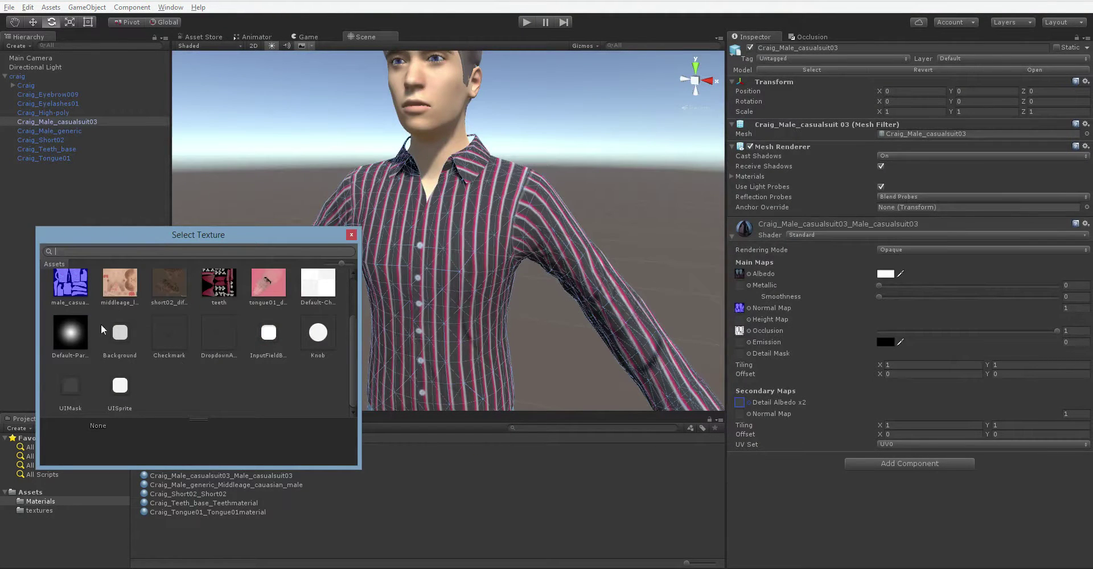
pyautogui.moveTo(647, 199); pyautogui.dragTo(607, 151, button='right')
pyautogui.keyDown('alt'); pyautogui.moveTo(608, 151); pyautogui.dragTo(467, 189); pyautogui.keyUp('alt')
# Select the Craig_Short02 hair and switch its material's Rendering Mode from Opaque to Fade.
pyautogui.click(467, 189)
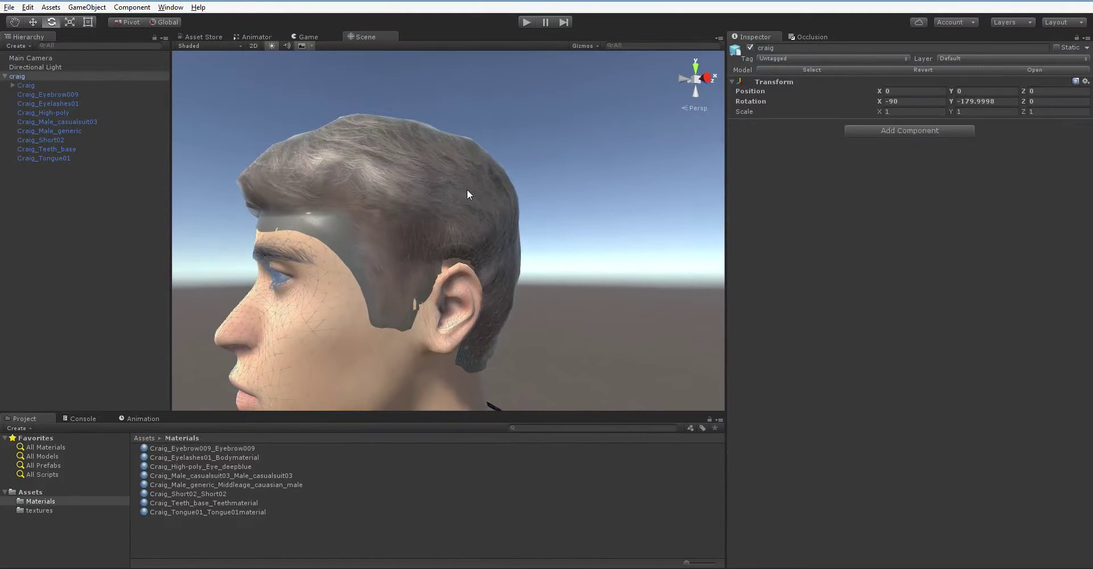
pyautogui.click(456, 162)
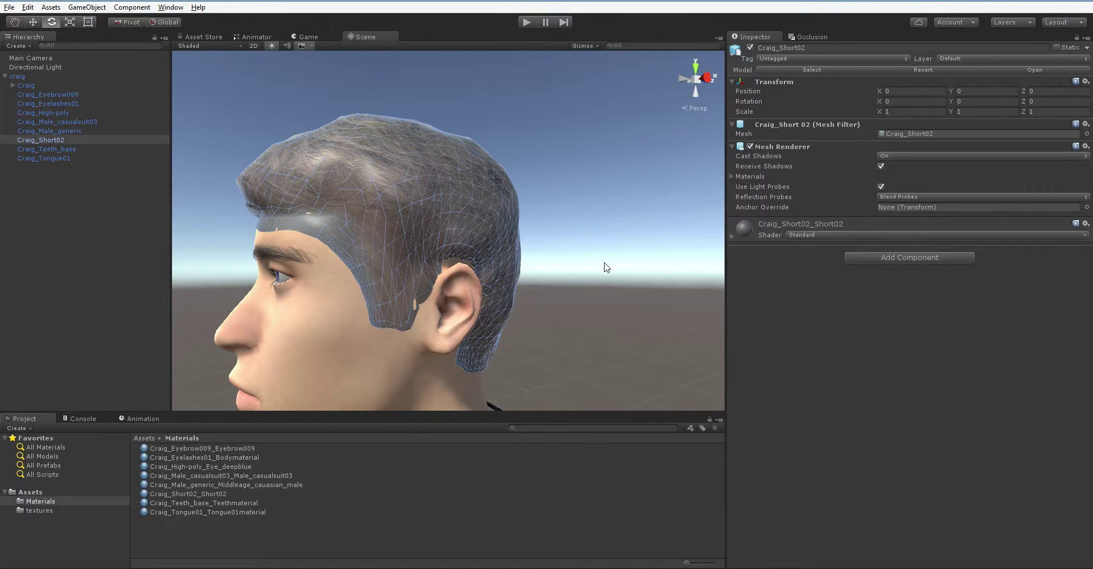
pyautogui.keyDown('alt'); pyautogui.moveTo(583, 259); pyautogui.dragTo(630, 261); pyautogui.keyUp('alt')
pyautogui.scroll(-5, 633, 261)
pyautogui.scroll(-5, 629, 274)
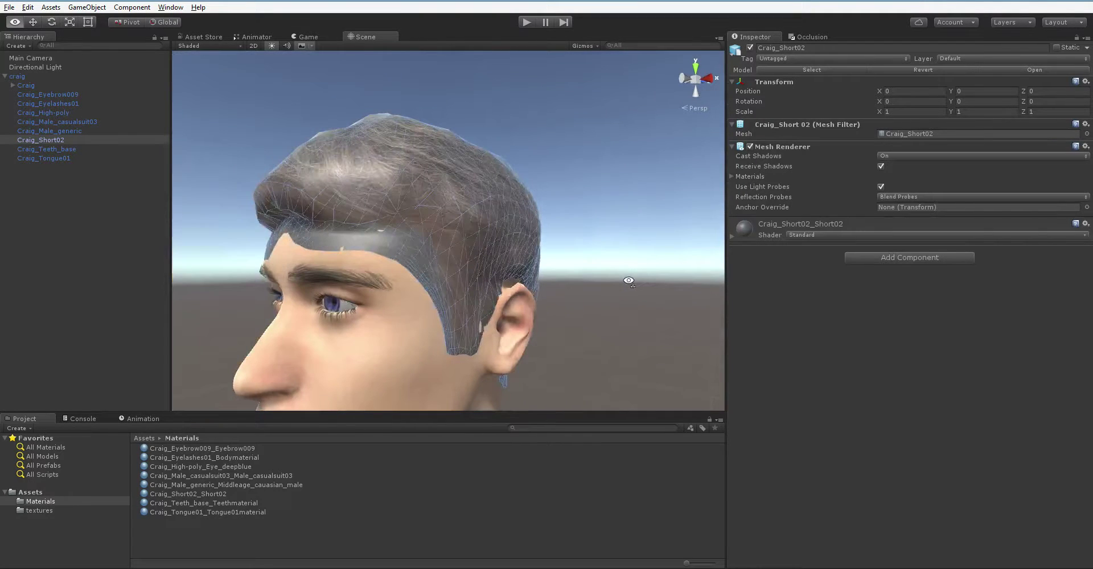
pyautogui.click(732, 236)
pyautogui.click(896, 250)
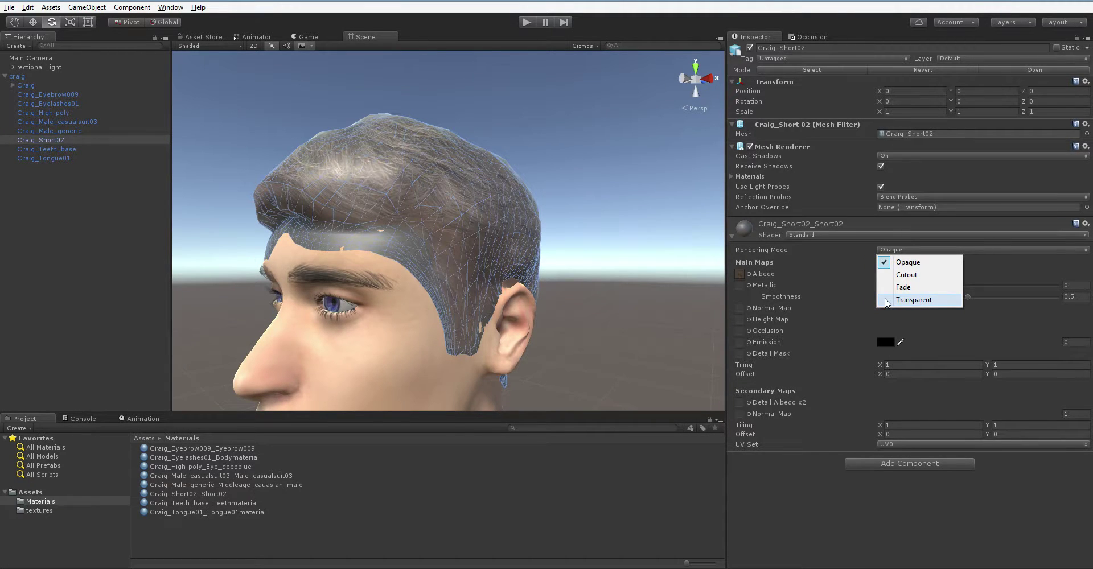
pyautogui.click(903, 287)
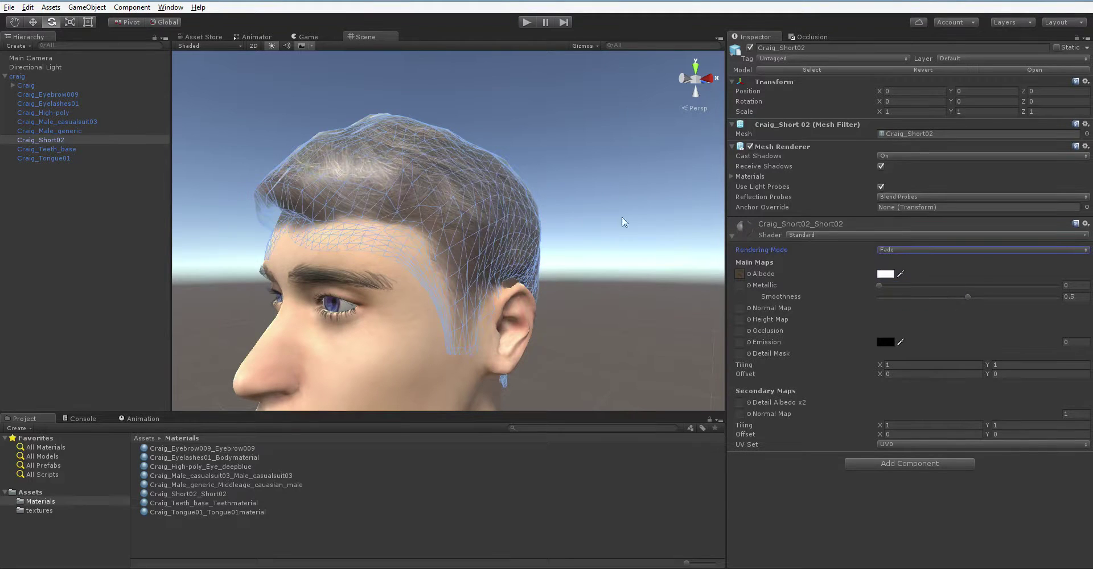
# Orbit around the head to inspect the semi-transparent faded hair.
pyautogui.keyDown('alt'); pyautogui.moveTo(617, 210); pyautogui.dragTo(616, 216); pyautogui.keyUp('alt')
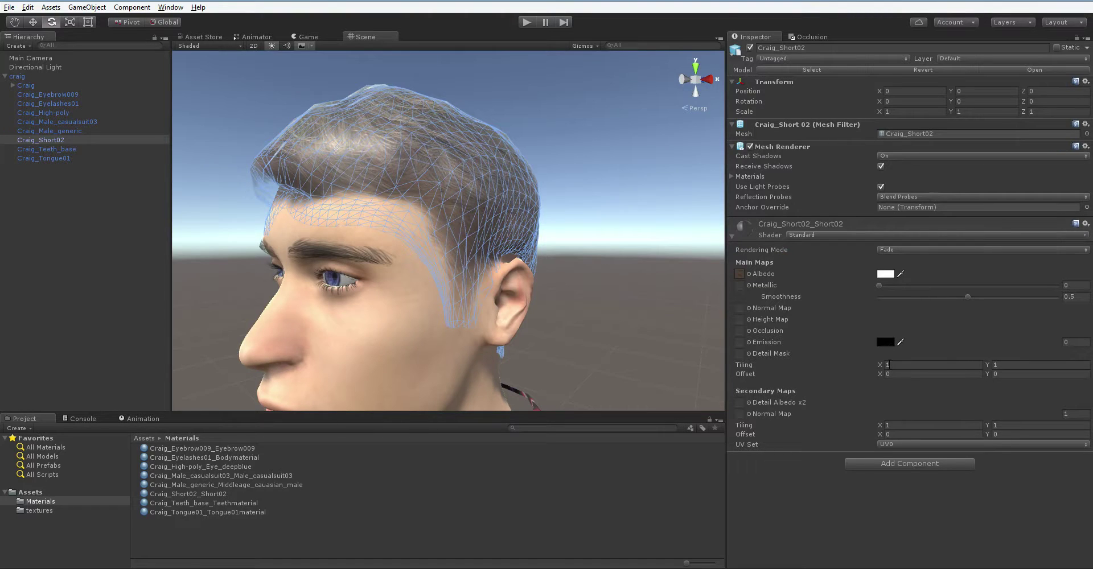
pyautogui.keyDown('alt'); pyautogui.moveTo(609, 287); pyautogui.dragTo(581, 259); pyautogui.keyUp('alt')
pyautogui.keyDown('alt'); pyautogui.moveTo(629, 285); pyautogui.dragTo(673, 305); pyautogui.keyUp('alt')
# Set the Craig_Short02 hair material's Smoothness to 0.
pyautogui.click(621, 337)
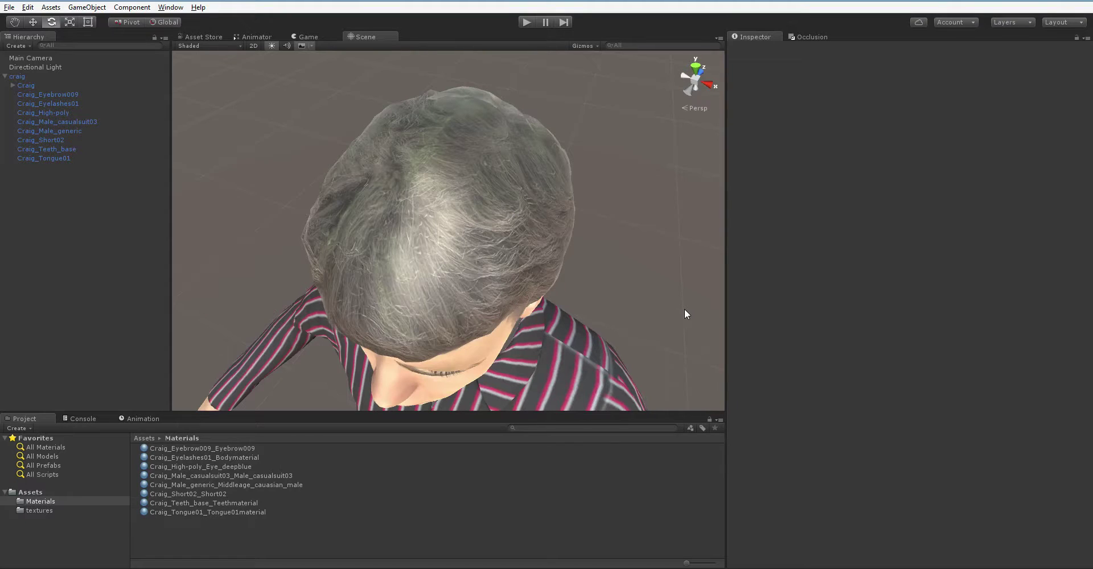
pyautogui.click(480, 216)
pyautogui.click(485, 225)
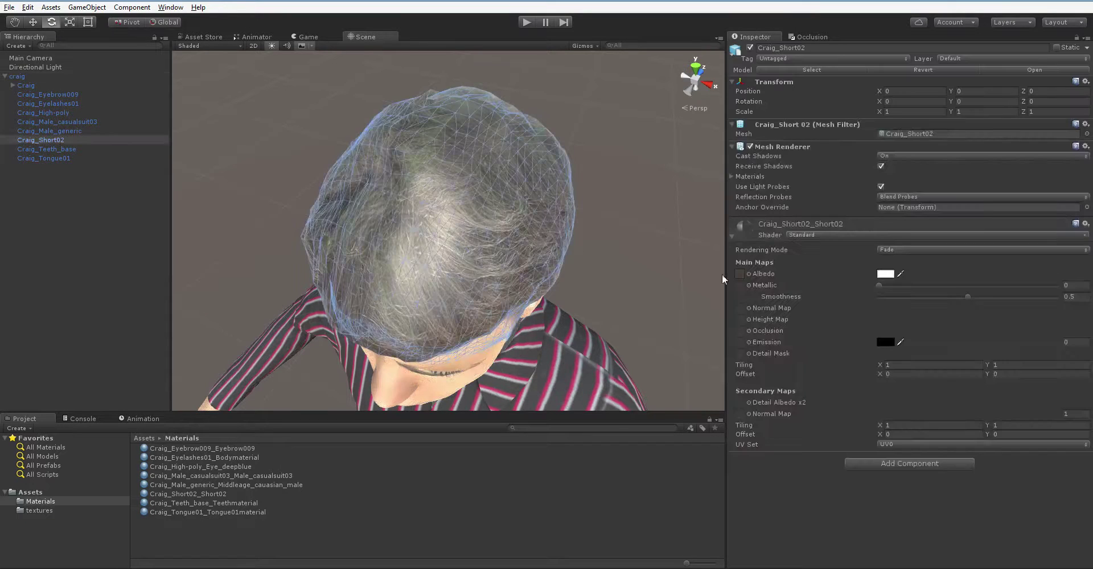
pyautogui.moveTo(914, 297); pyautogui.dragTo(869, 297)
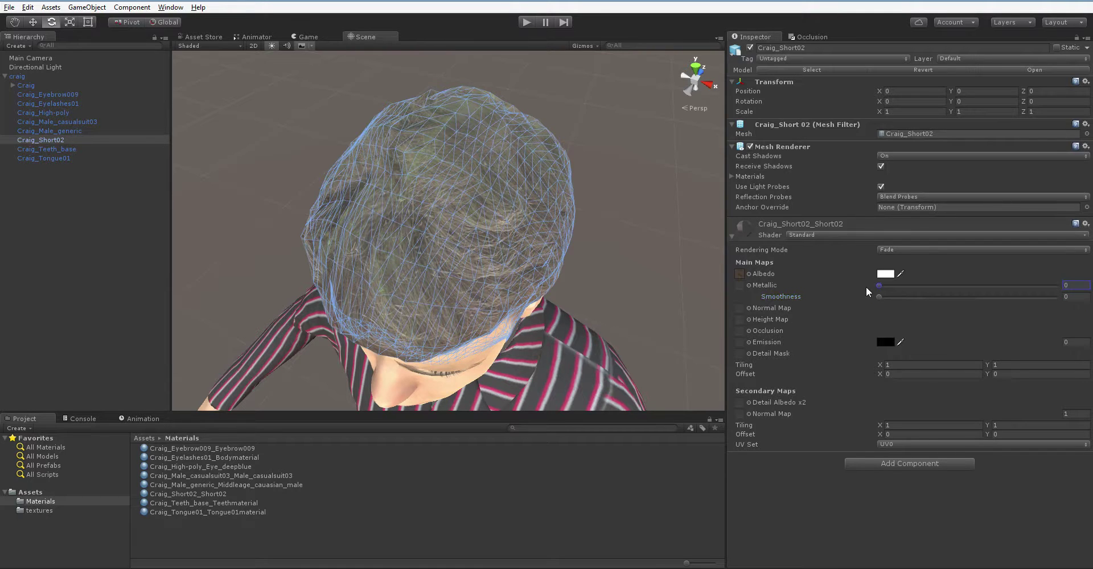
# Deselect the hair and view the face and shirt from the front to judge the matte hair.
pyautogui.click(688, 300)
pyautogui.keyDown('alt'); pyautogui.moveTo(683, 305); pyautogui.dragTo(632, 138); pyautogui.keyUp('alt')
pyautogui.scroll(5, 566, 166)
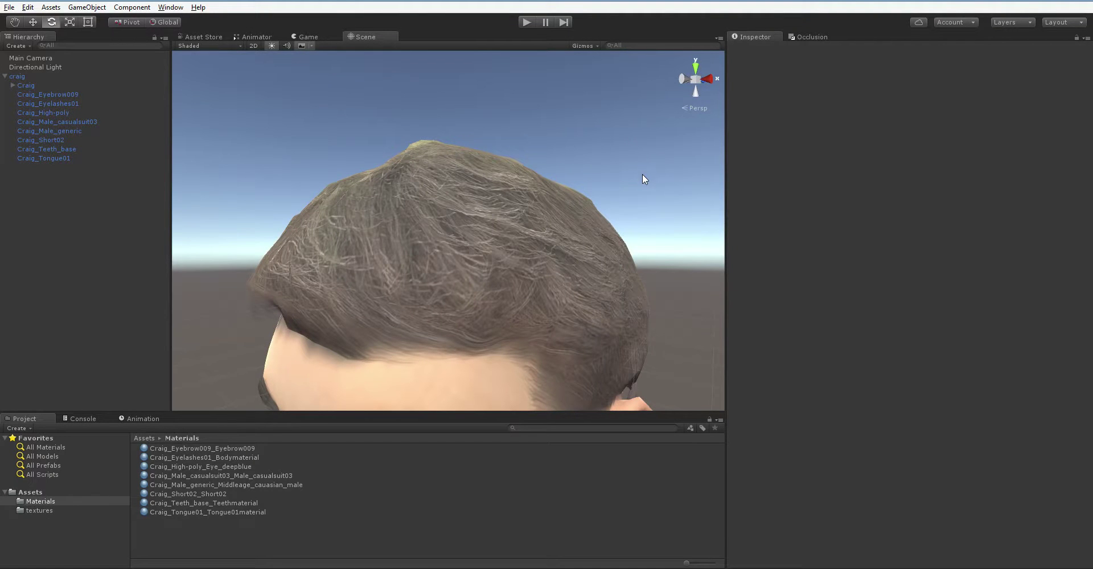
pyautogui.keyDown('alt'); pyautogui.moveTo(642, 178); pyautogui.dragTo(522, 237); pyautogui.keyUp('alt')
pyautogui.scroll(-5, 522, 237)
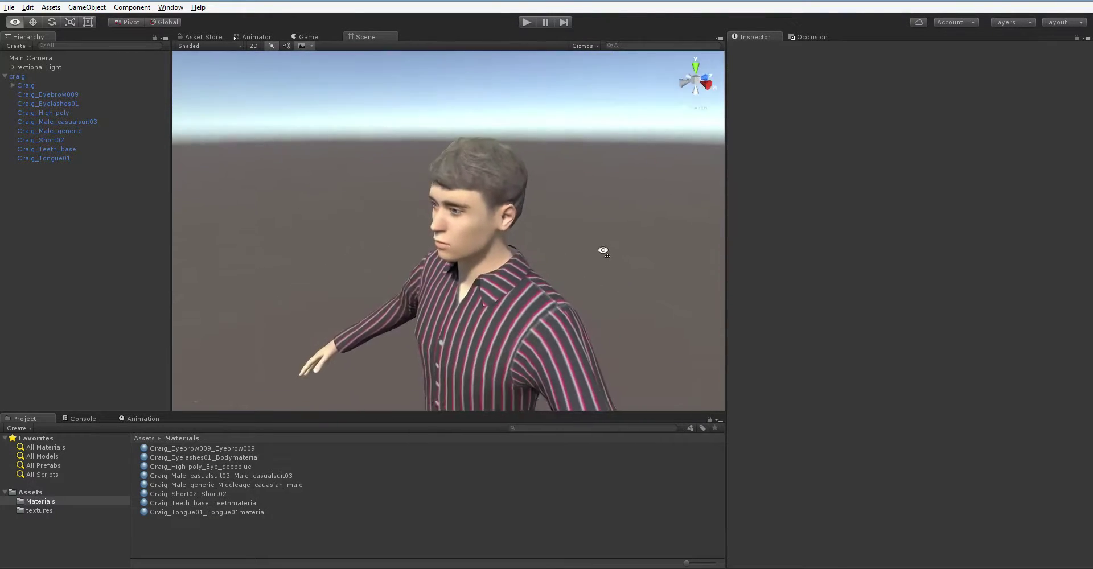
pyautogui.keyDown('alt'); pyautogui.moveTo(602, 250); pyautogui.dragTo(733, 238); pyautogui.keyUp('alt')
pyautogui.keyDown('alt'); pyautogui.moveTo(565, 271); pyautogui.dragTo(568, 268); pyautogui.keyUp('alt')
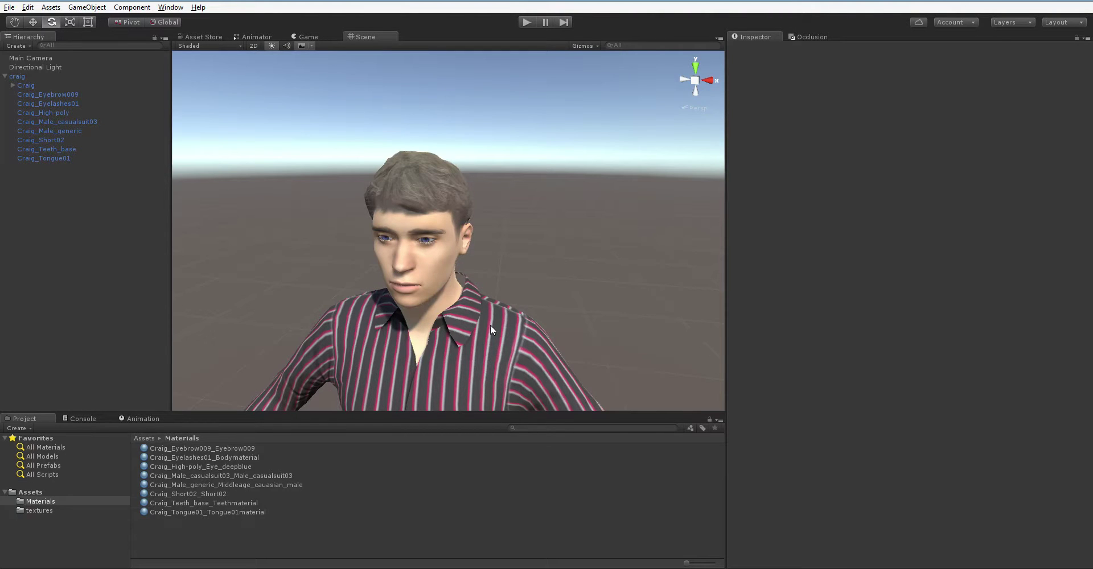
pyautogui.keyDown('alt'); pyautogui.moveTo(494, 304); pyautogui.dragTo(422, 272); pyautogui.keyUp('alt')
pyautogui.press('e')
pyautogui.click(432, 213)
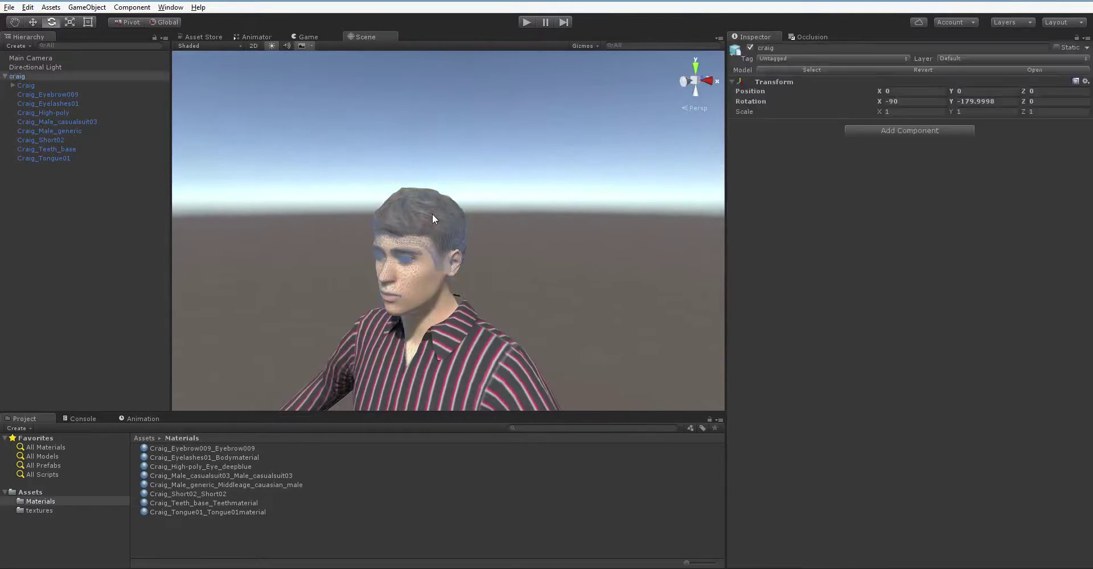
pyautogui.click(432, 214)
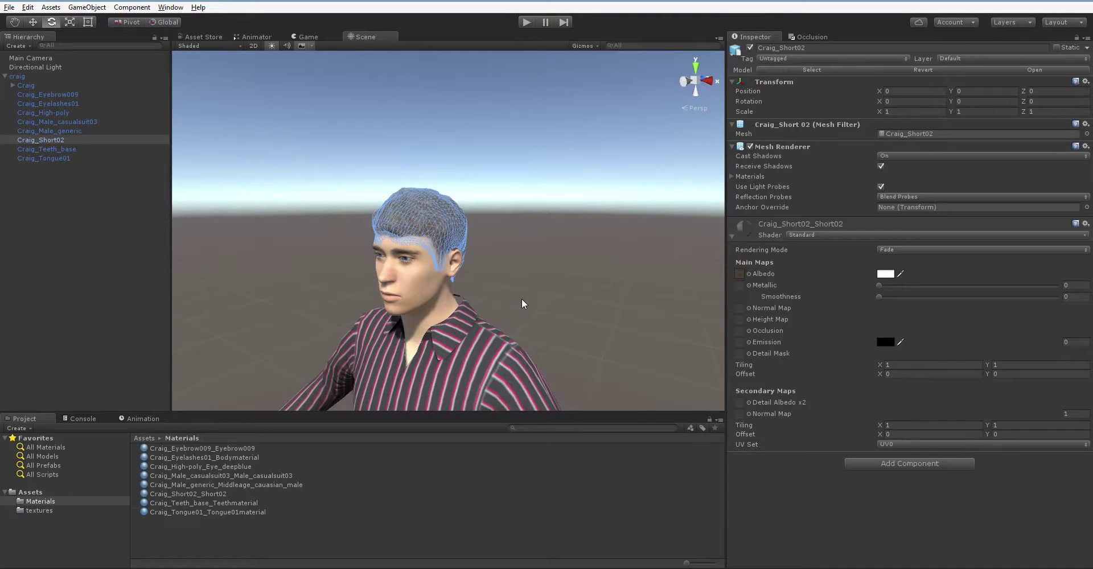
pyautogui.click(522, 302)
pyautogui.keyDown('alt'); pyautogui.moveTo(522, 302); pyautogui.dragTo(566, 320); pyautogui.keyUp('alt')
pyautogui.scroll(10, 549, 325)
pyautogui.scroll(-10, 459, 341)
pyautogui.scroll(-8, 548, 329)
pyautogui.scroll(5, 536, 242)
pyautogui.keyDown('alt'); pyautogui.moveTo(536, 242); pyautogui.dragTo(532, 274); pyautogui.keyUp('alt')
pyautogui.scroll(3, 533, 274)
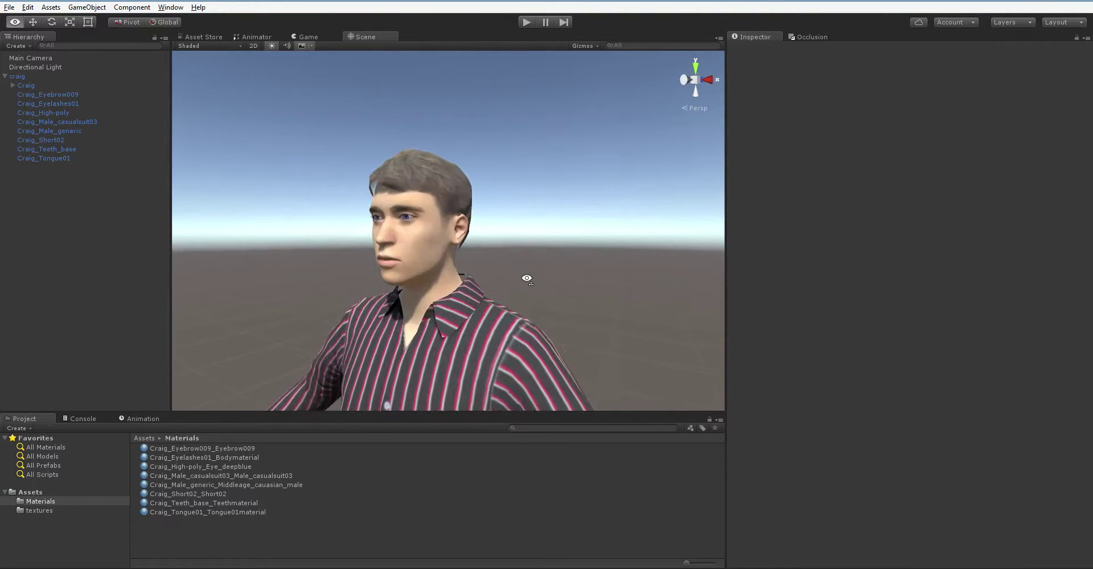
pyautogui.keyDown('alt'); pyautogui.moveTo(519, 278); pyautogui.dragTo(649, 307); pyautogui.keyUp('alt')
pyautogui.scroll(-5, 649, 307)
pyautogui.keyDown('alt'); pyautogui.moveTo(621, 342); pyautogui.dragTo(480, 403); pyautogui.keyUp('alt')
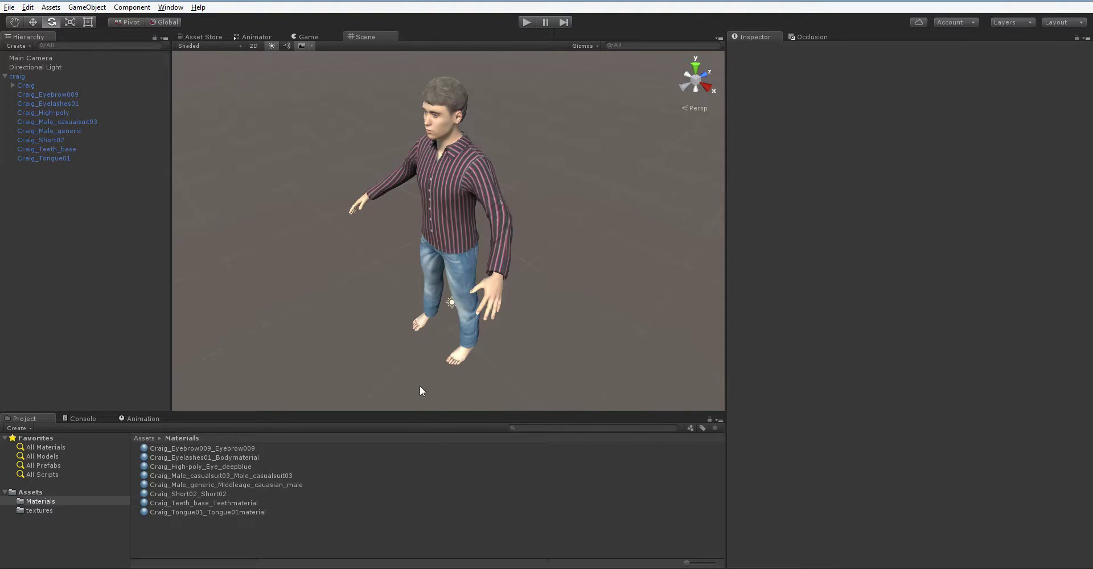
pyautogui.keyDown('alt'); pyautogui.moveTo(417, 381); pyautogui.dragTo(655, 245); pyautogui.keyUp('alt')
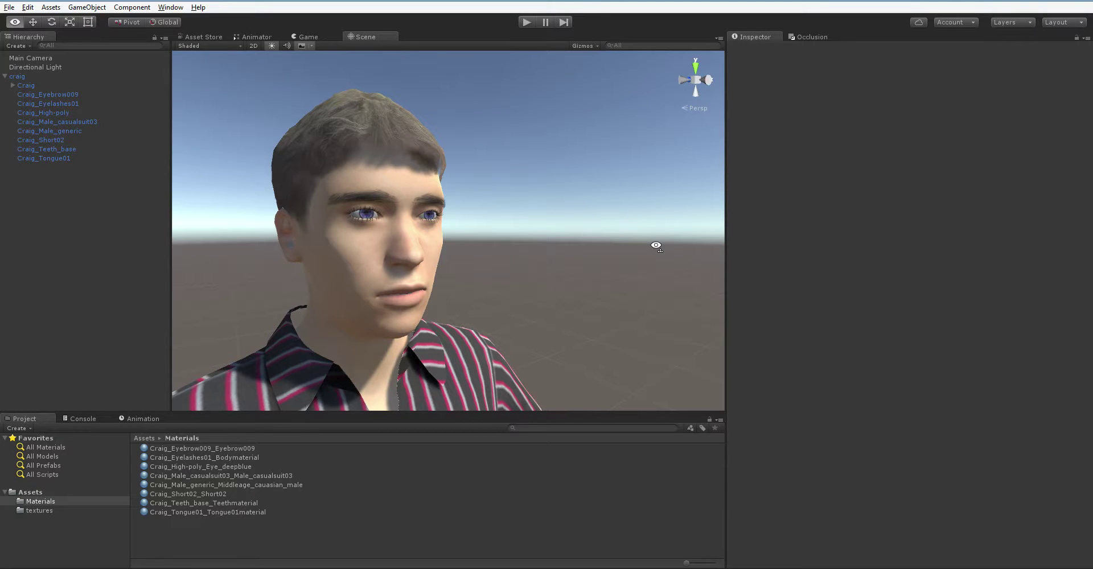
pyautogui.keyDown('alt'); pyautogui.moveTo(656, 246); pyautogui.dragTo(656, 245); pyautogui.keyUp('alt')
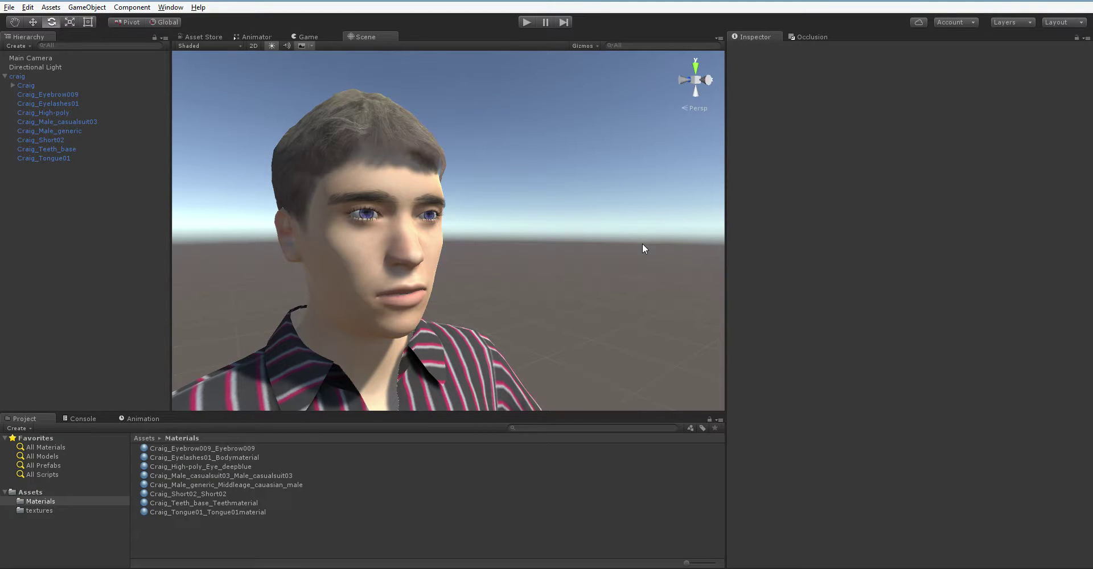